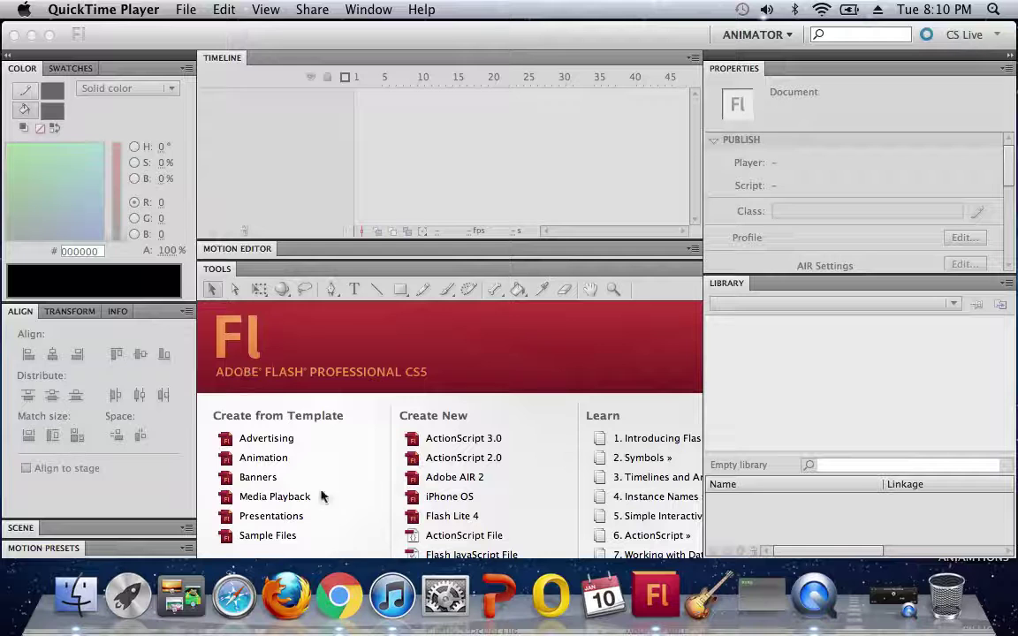
Shrink the Dock, switch to Flash and extend its window down to the lower edge of the screen
left_click_drag(852, 622, 756, 572)
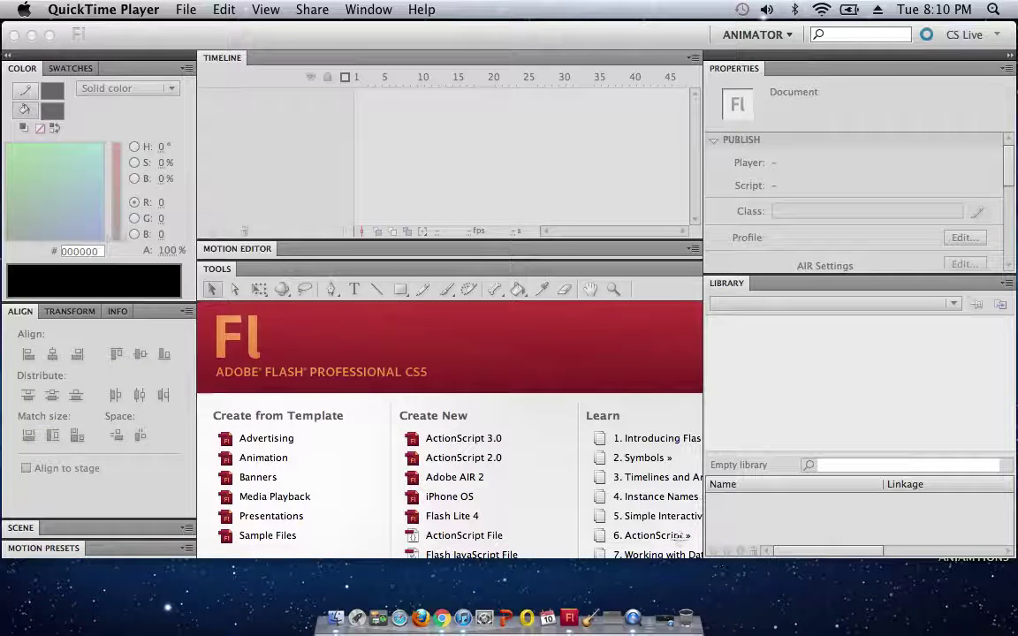
left_click(915, 563)
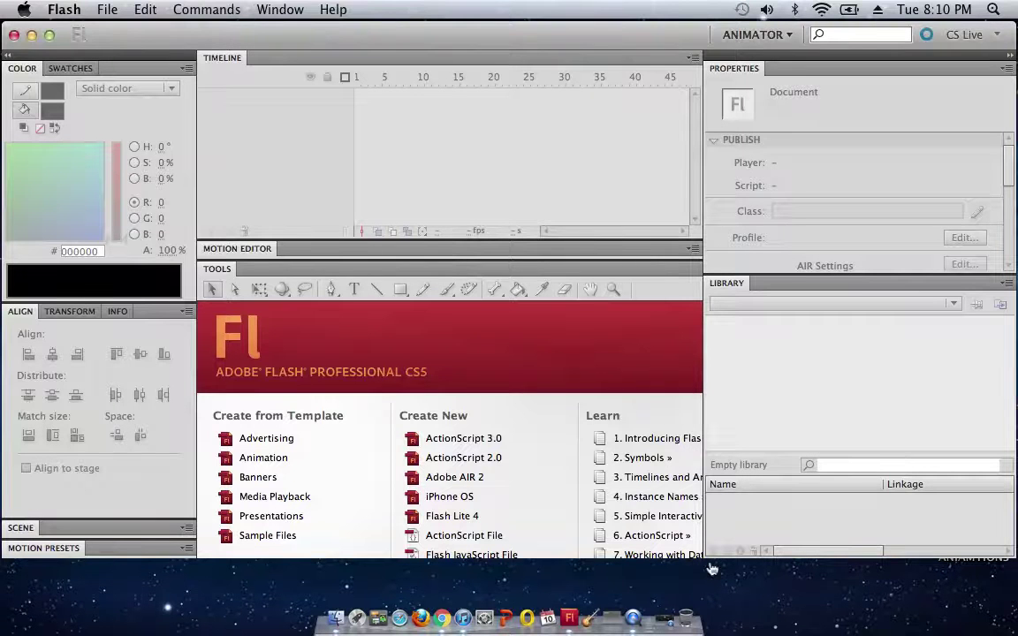
left_click_drag(715, 562, 719, 633)
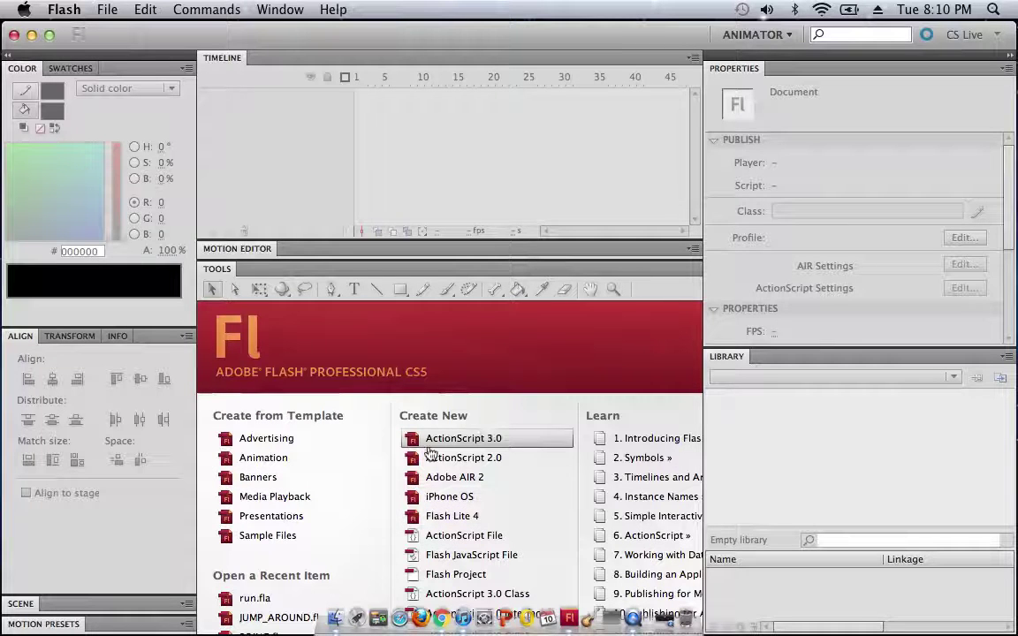
Create a new ActionScript 3.0 document and set its frame rate to 12 FPS
left_click(492, 445)
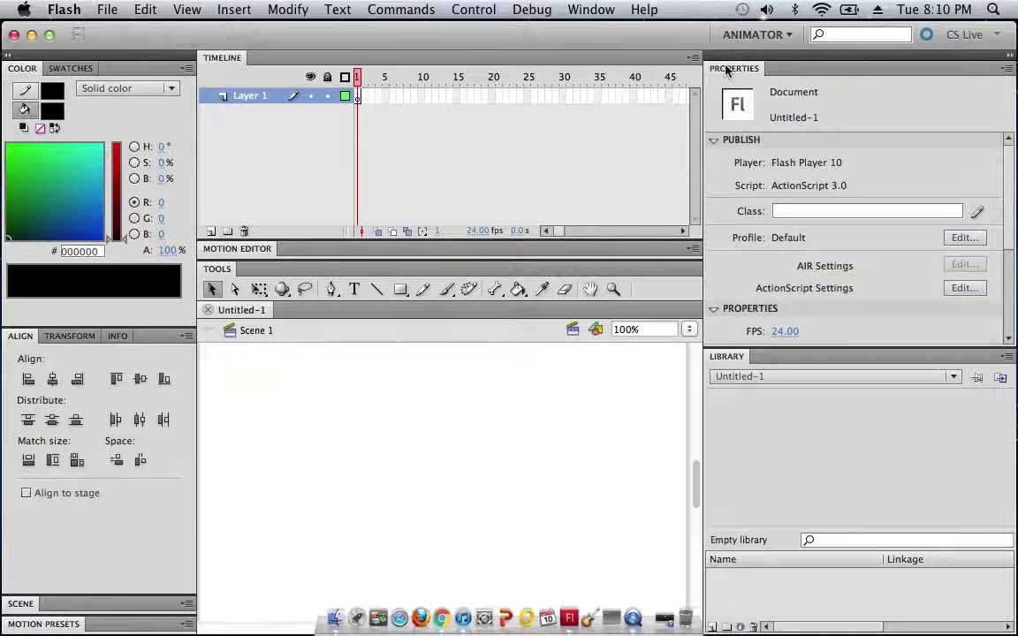
scroll(816, 165, "down", 5)
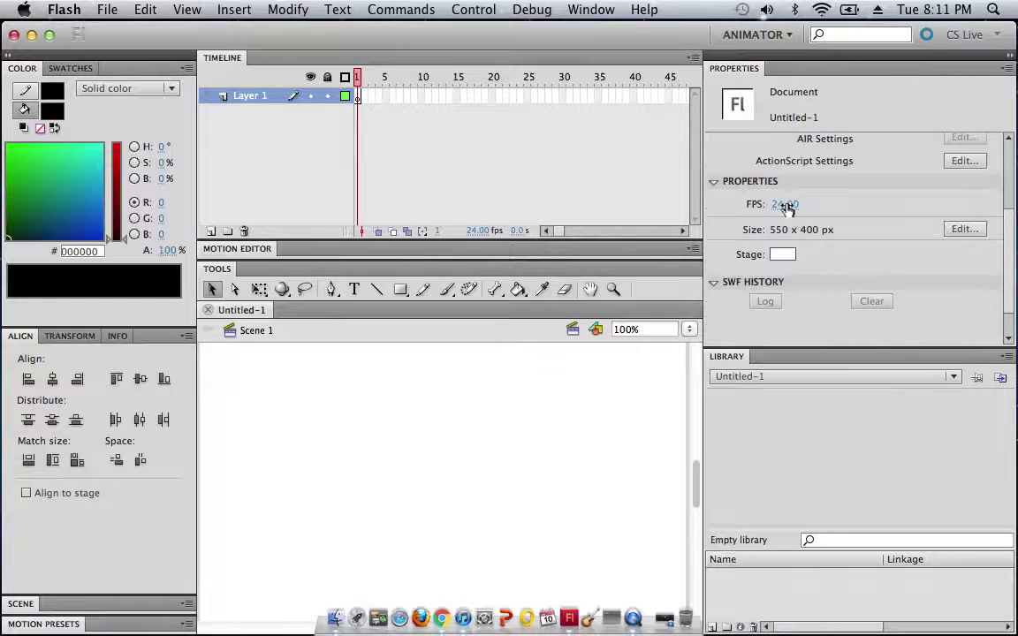
left_click(786, 205)
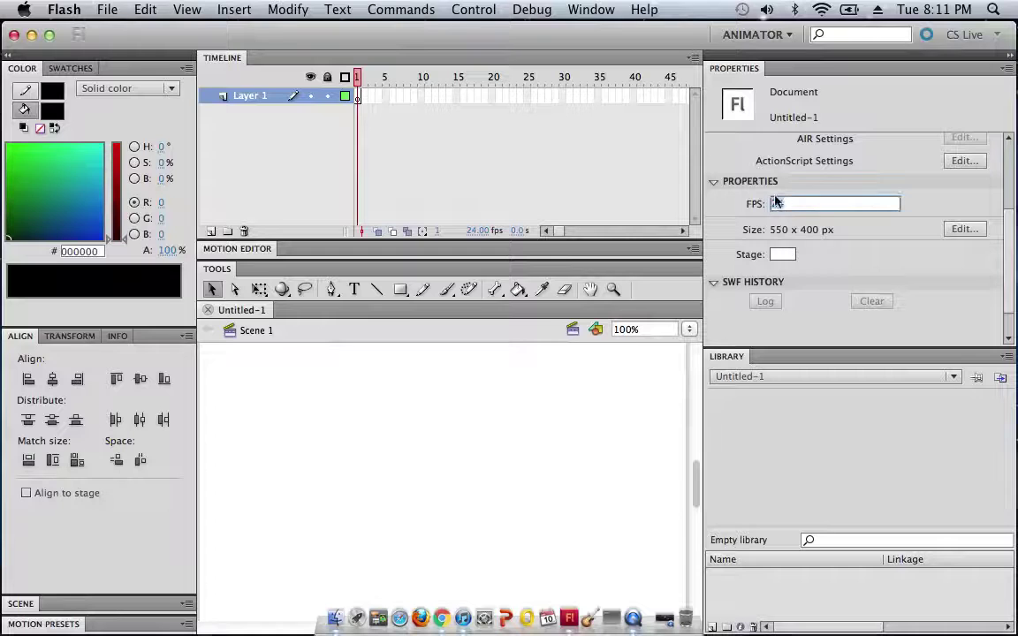
type("12")
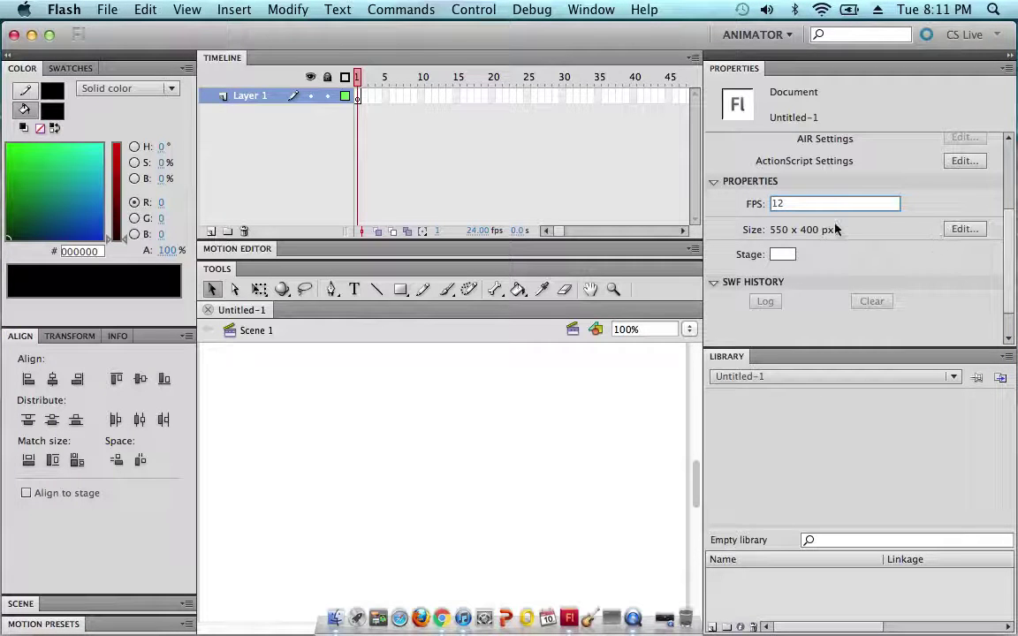
Set the document dimensions to 1280 px wide by 720 px high
left_click(968, 233)
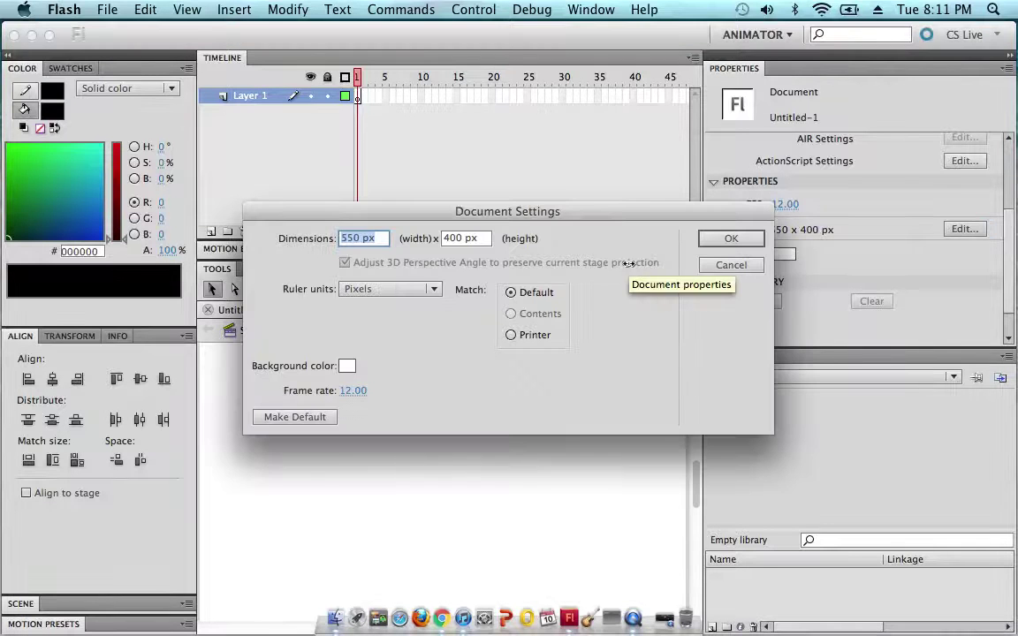
type("1280")
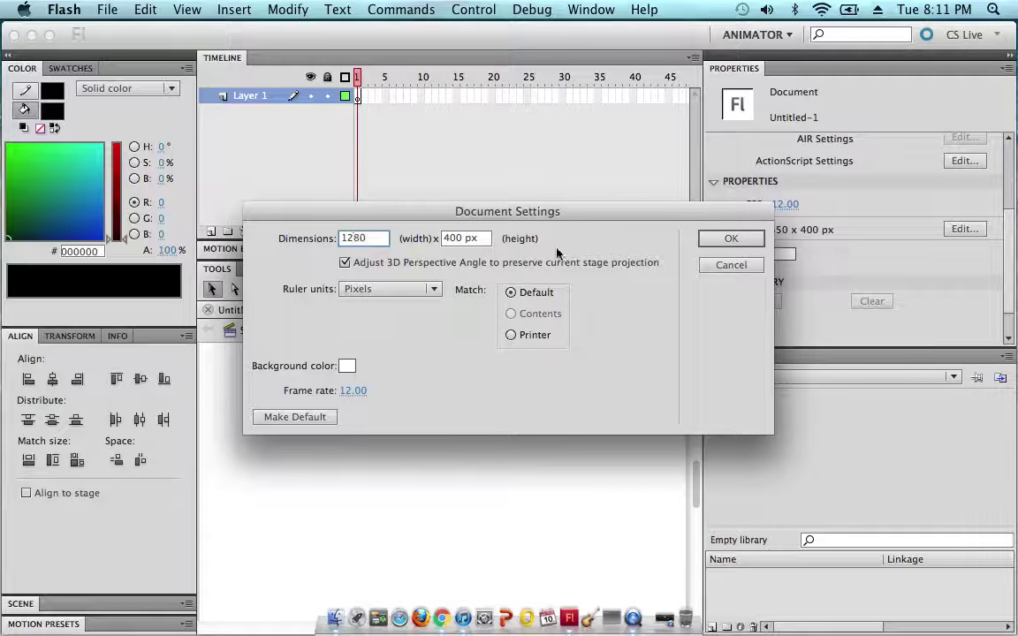
key("Tab")
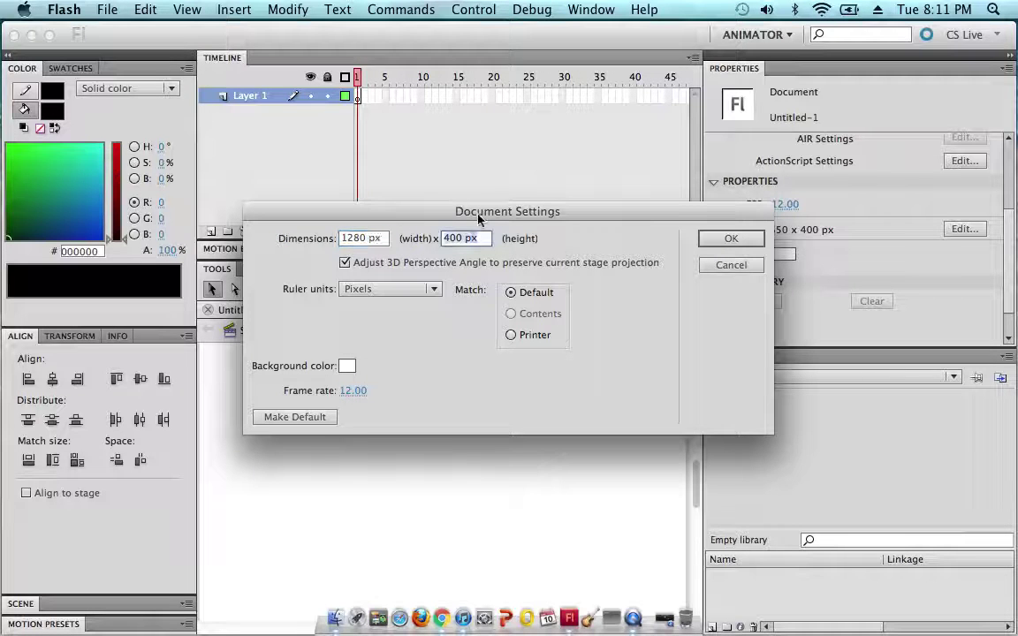
type("720")
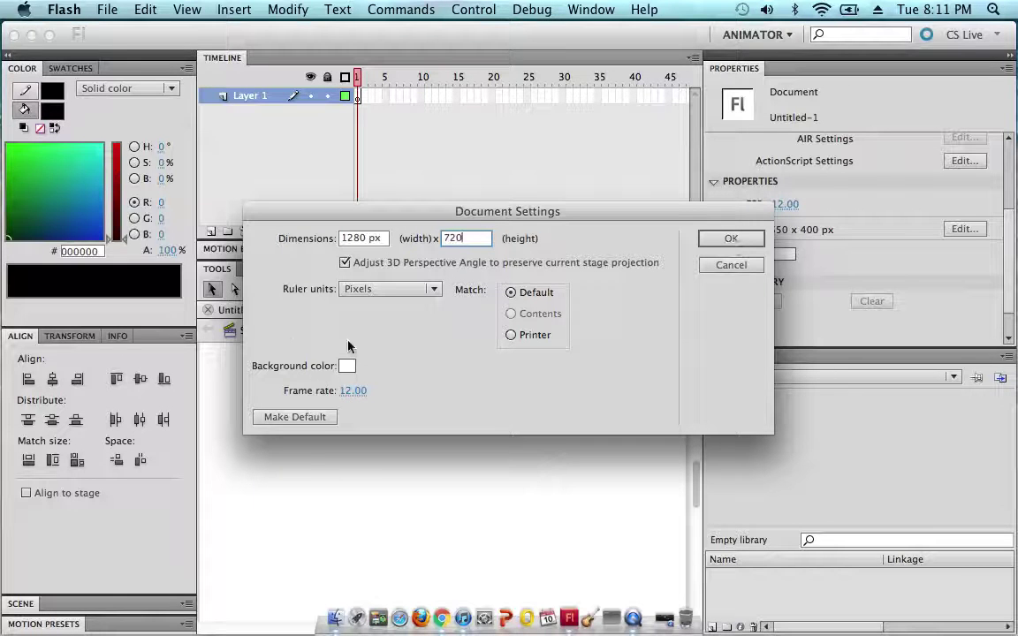
left_click(730, 238)
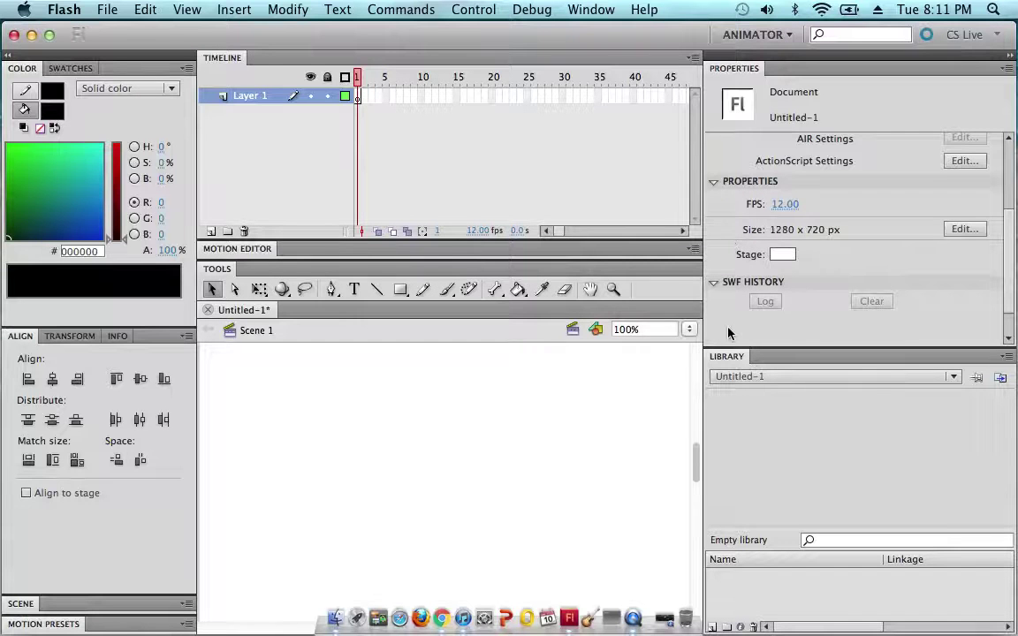
Set the stage magnification to Fit in Window
left_click(591, 289)
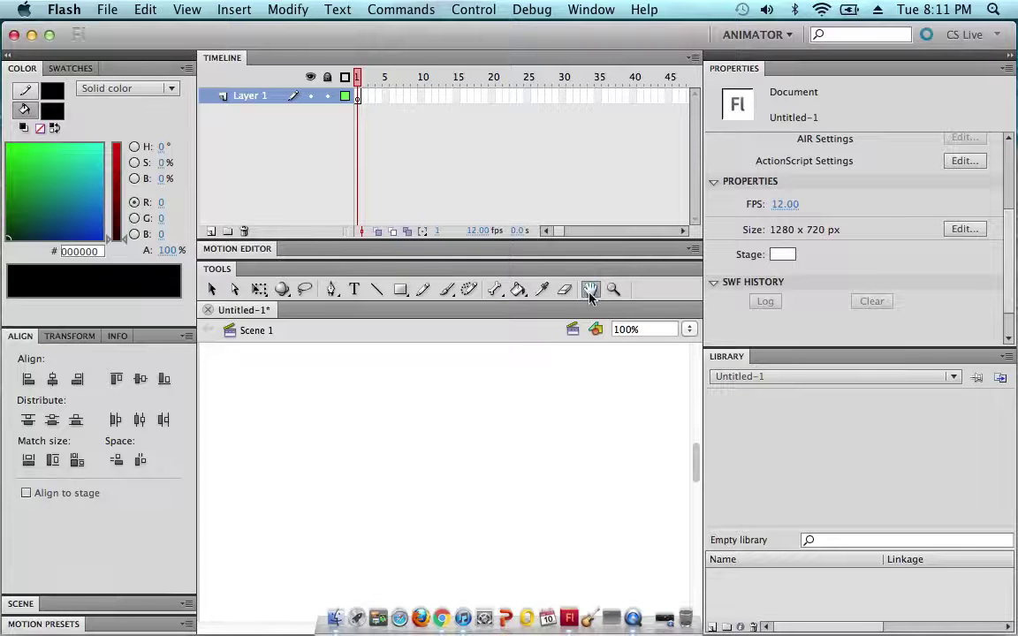
left_click_drag(623, 534, 636, 434)
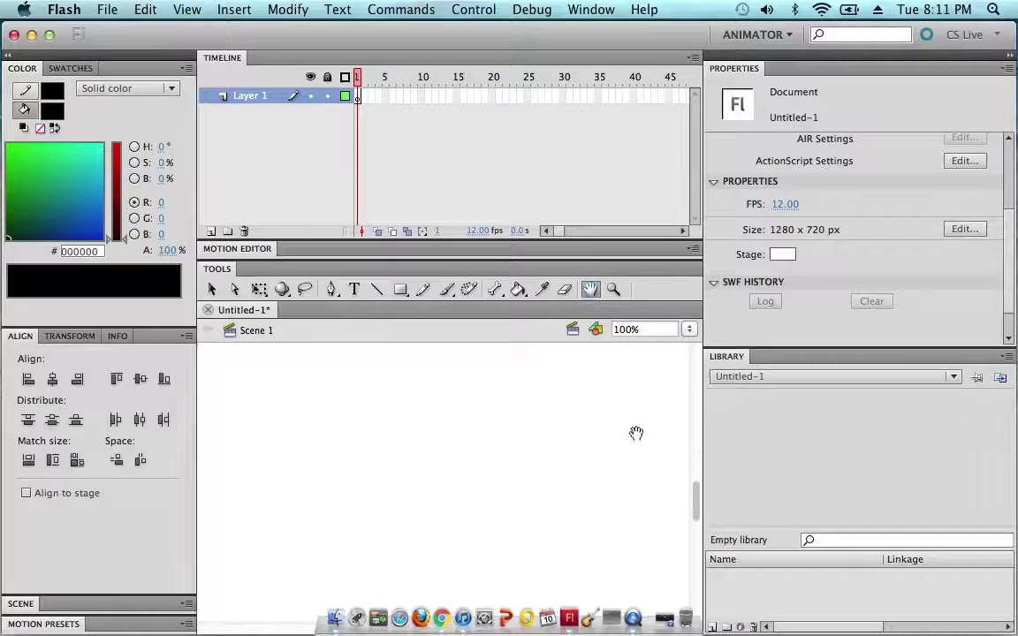
left_click_drag(573, 509, 620, 411)
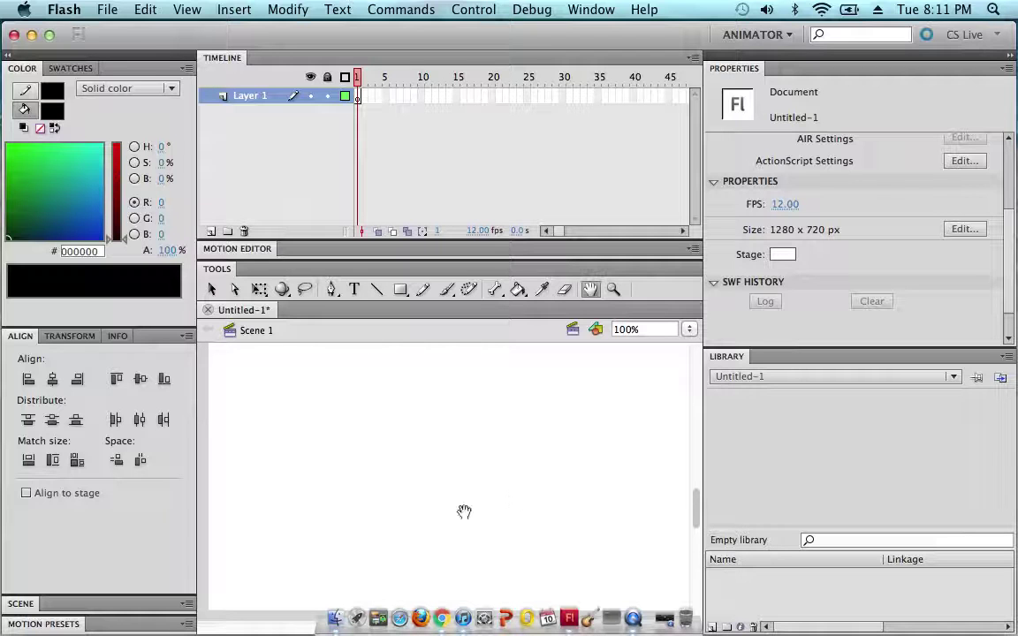
left_click(692, 330)
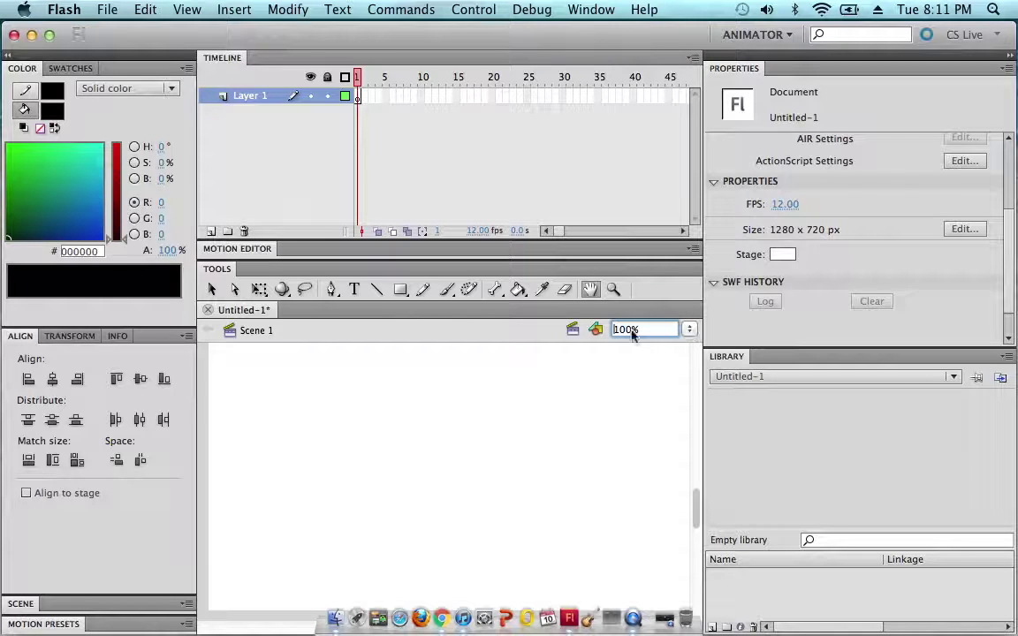
left_click(689, 330)
left_click(693, 330)
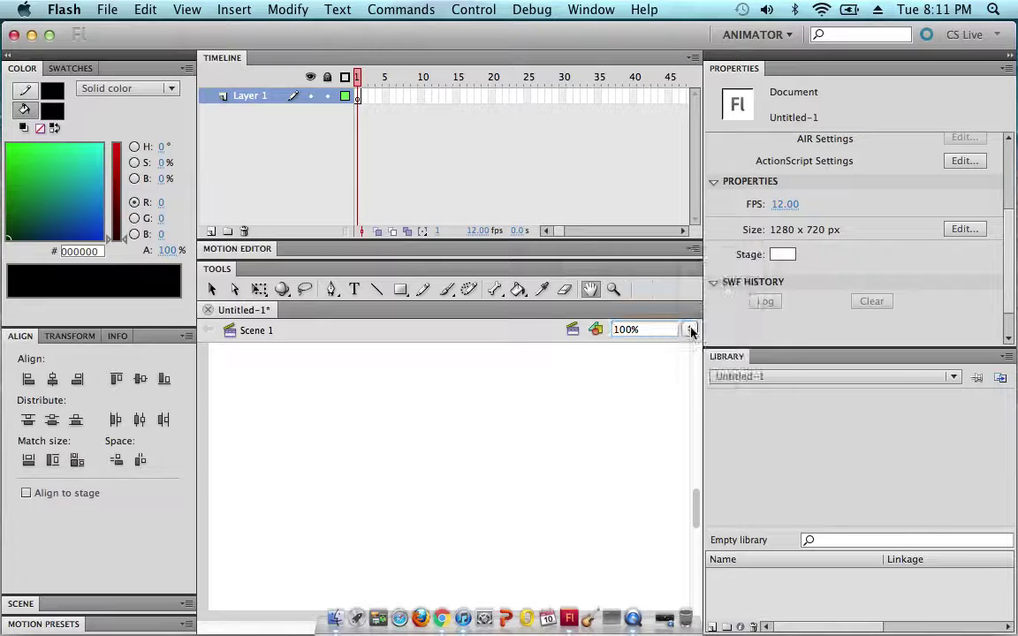
left_click(689, 330)
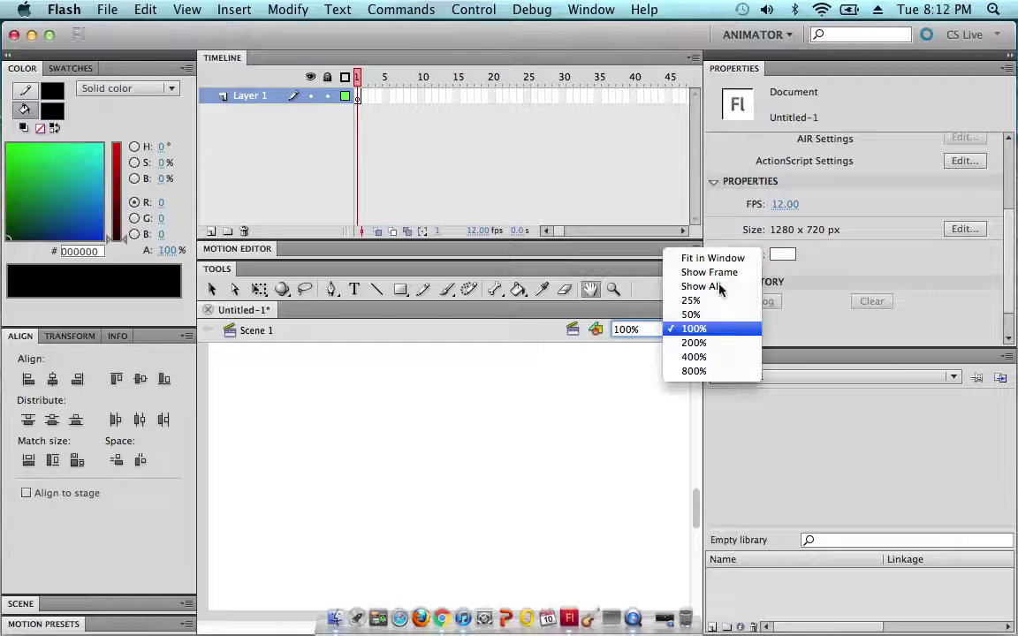
left_click(705, 259)
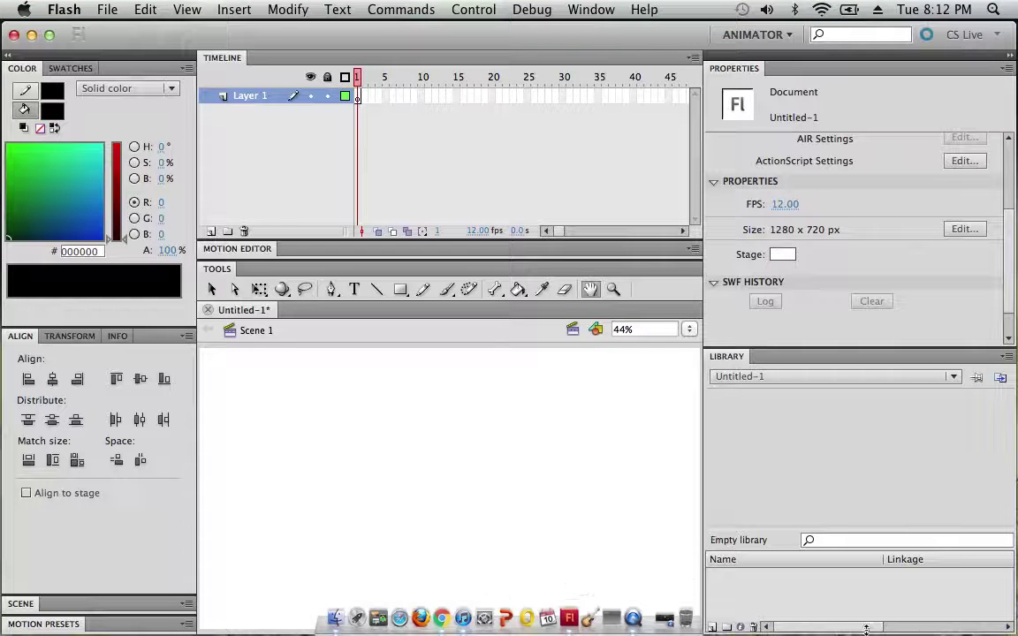
Shorten the Flash window so that it ends above the Dock
left_click_drag(867, 630, 334, 446)
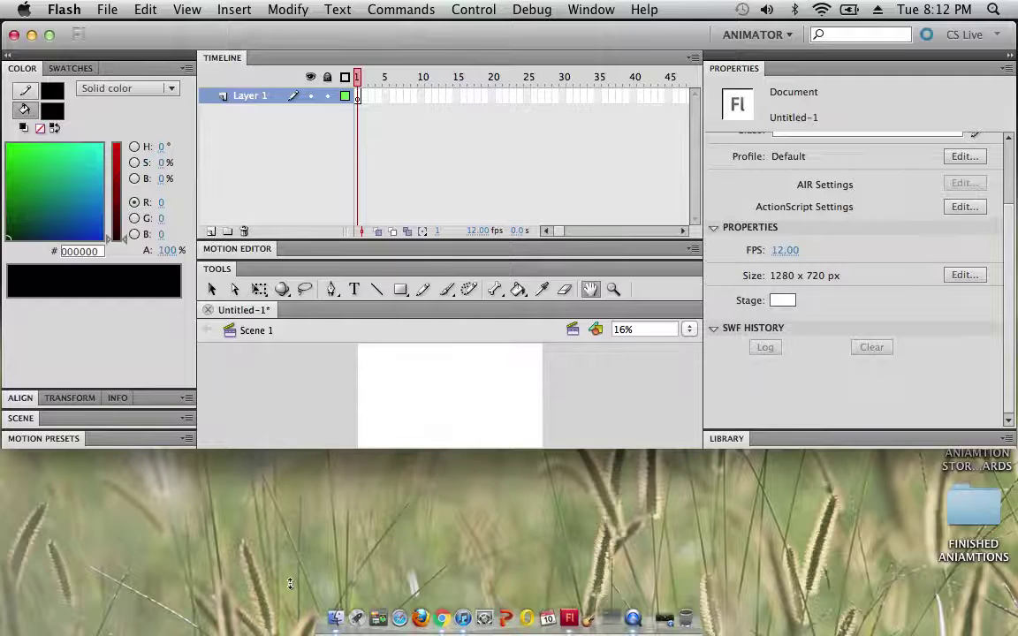
mouse_move(252, 451)
left_mouse_down()
mouse_move(265, 585)
mouse_move(287, 606)
mouse_move(275, 501)
left_mouse_up()
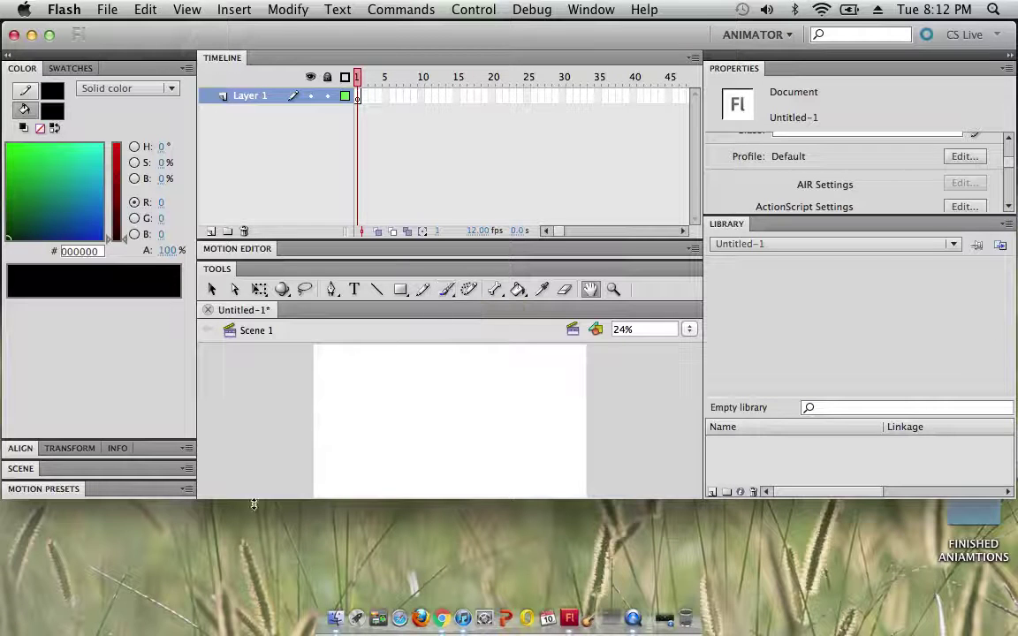
left_click_drag(256, 547, 263, 589)
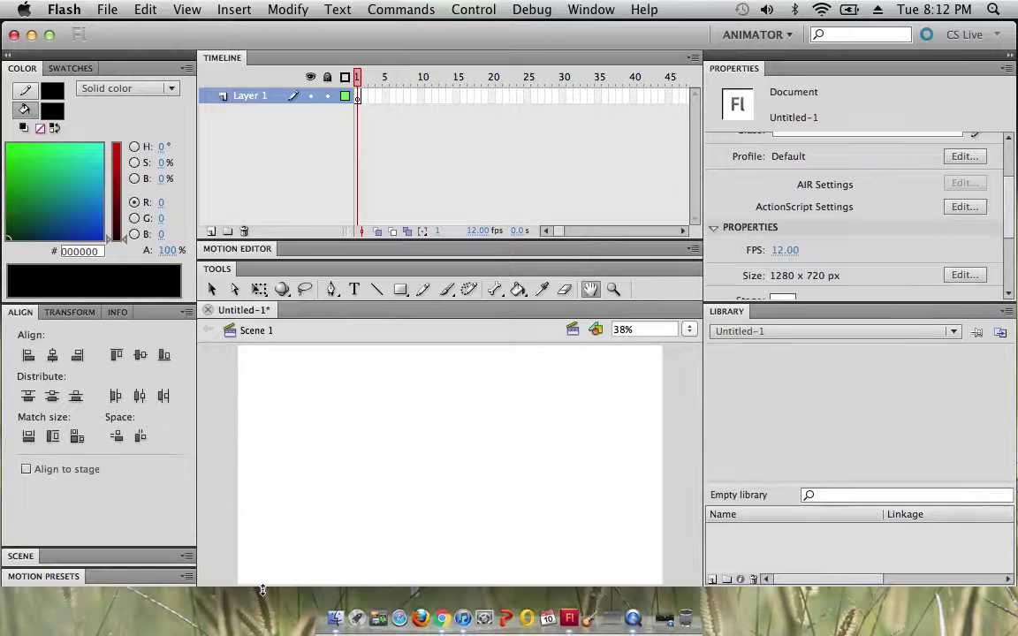
left_click_drag(263, 589, 278, 557)
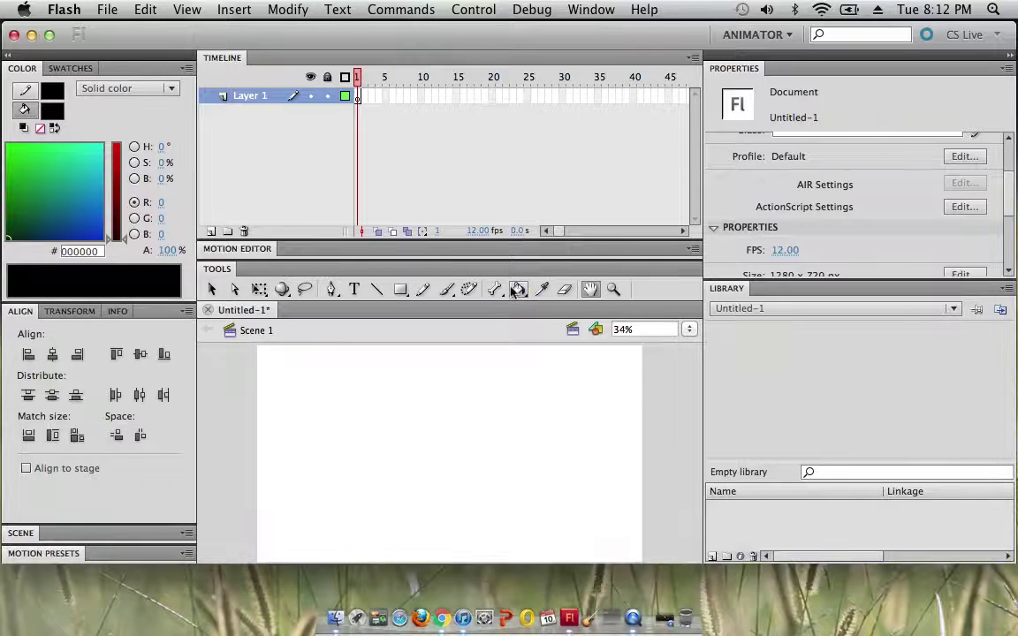
Draw a U-shaped freehand test stroke on the stage with the Brush tool and erase it completely
left_click(446, 289)
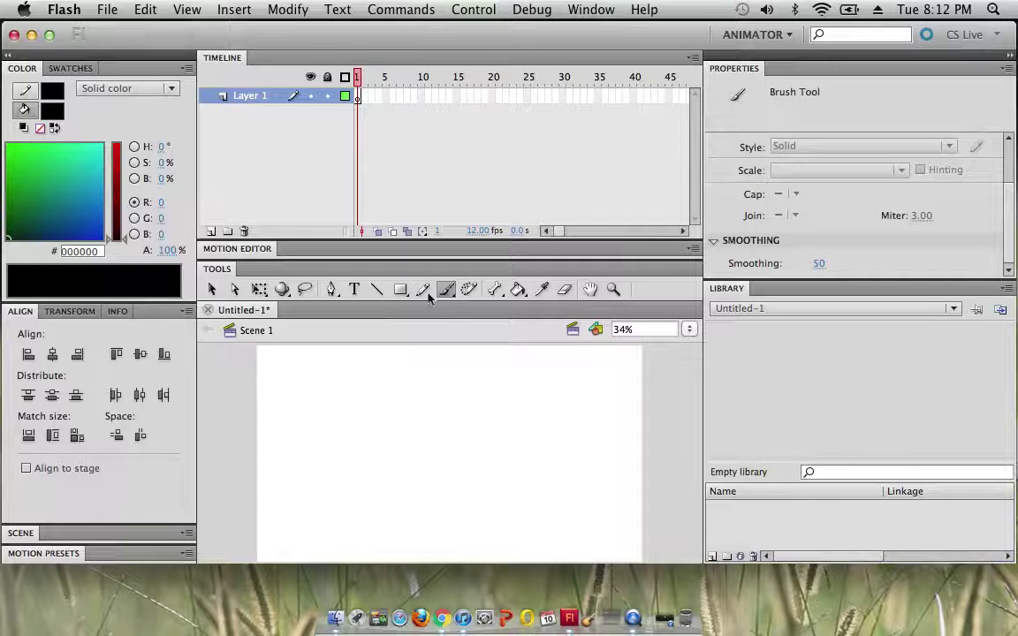
left_click(213, 289)
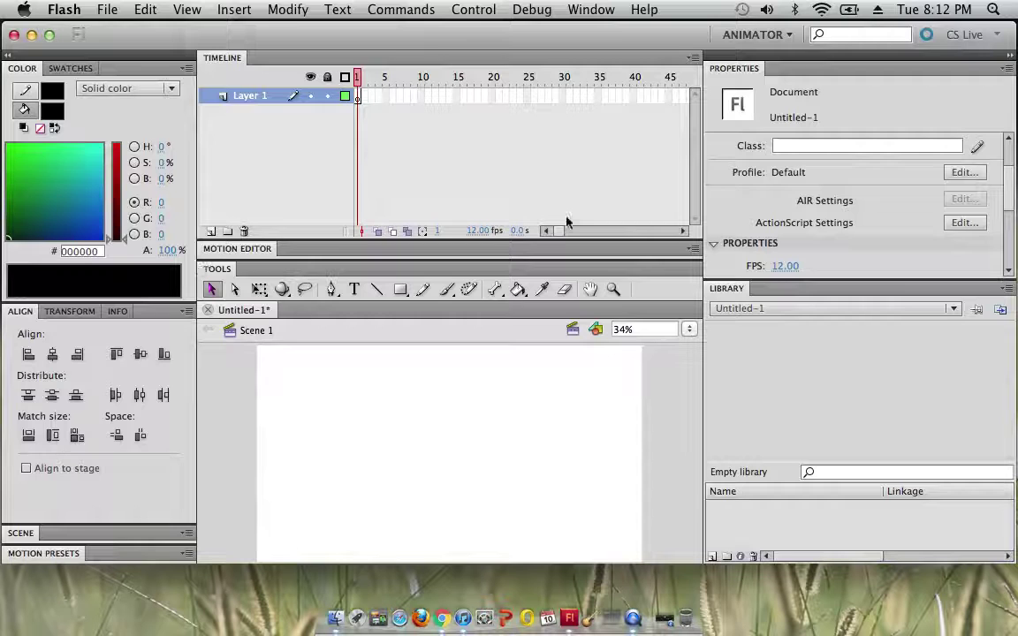
left_click(447, 290)
left_click_drag(344, 423, 435, 456)
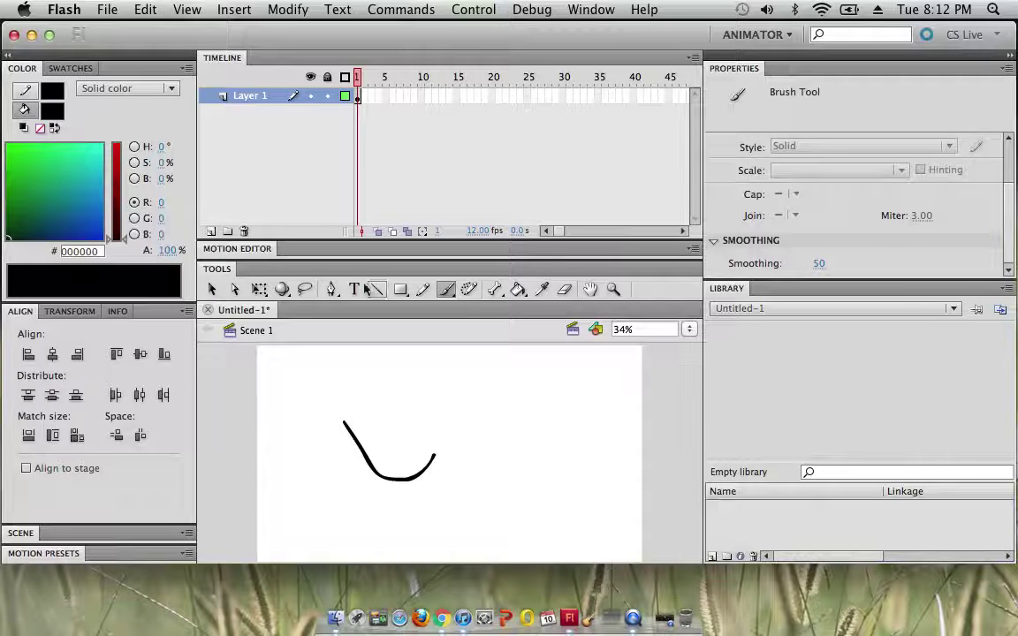
left_click(562, 293)
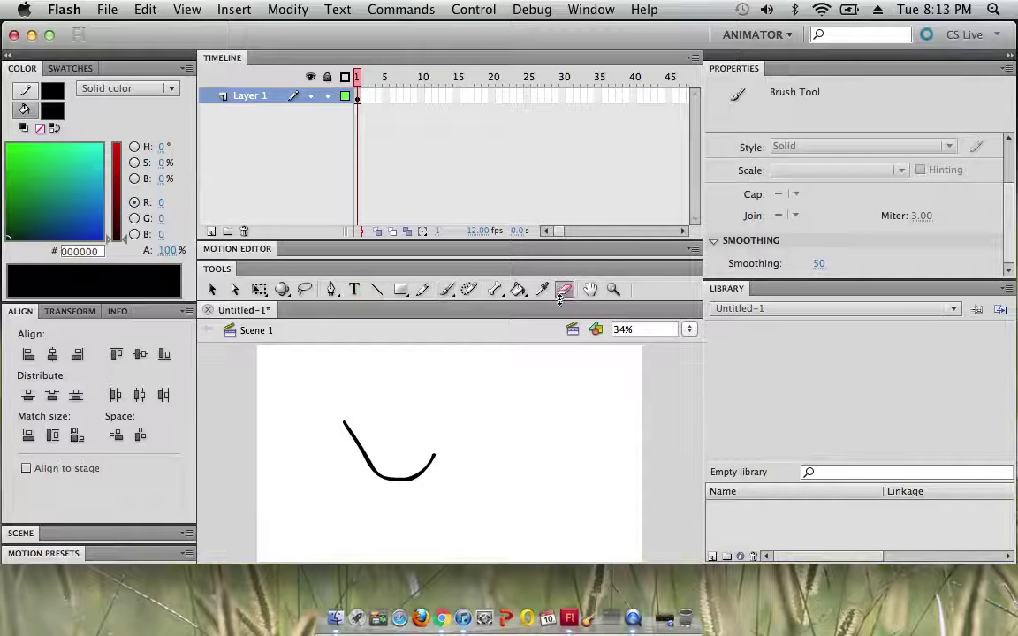
mouse_move(340, 400)
left_mouse_down()
mouse_move(382, 479)
mouse_move(414, 475)
left_mouse_up()
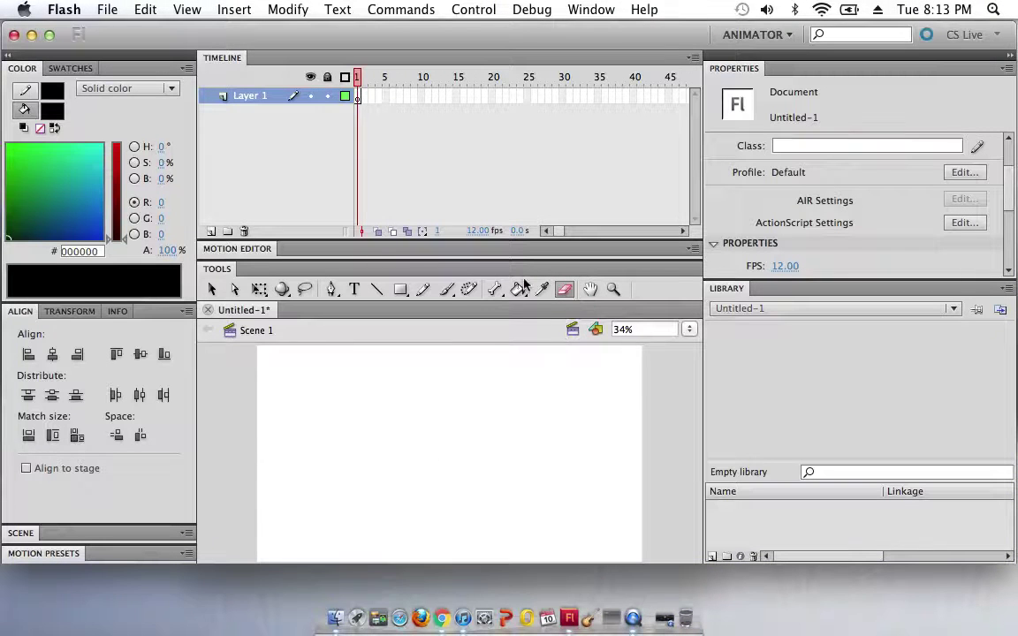
Select the Brush tool, copy the blank frame 1 of Layer 1 and paste it into frames 2 through 5
left_click(448, 289)
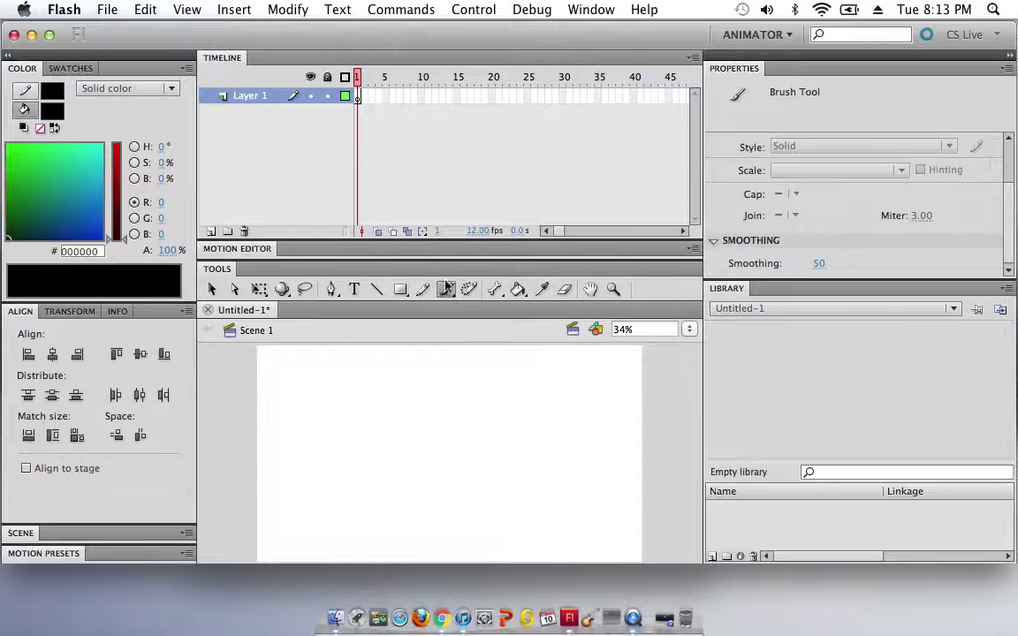
right_click(358, 101)
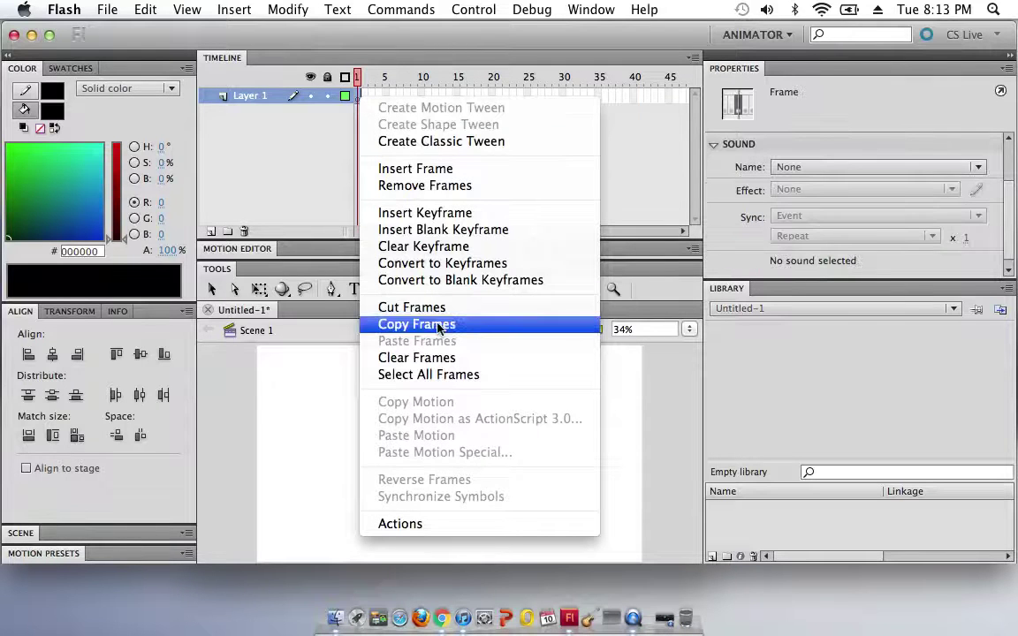
left_click(432, 325)
right_click(366, 100)
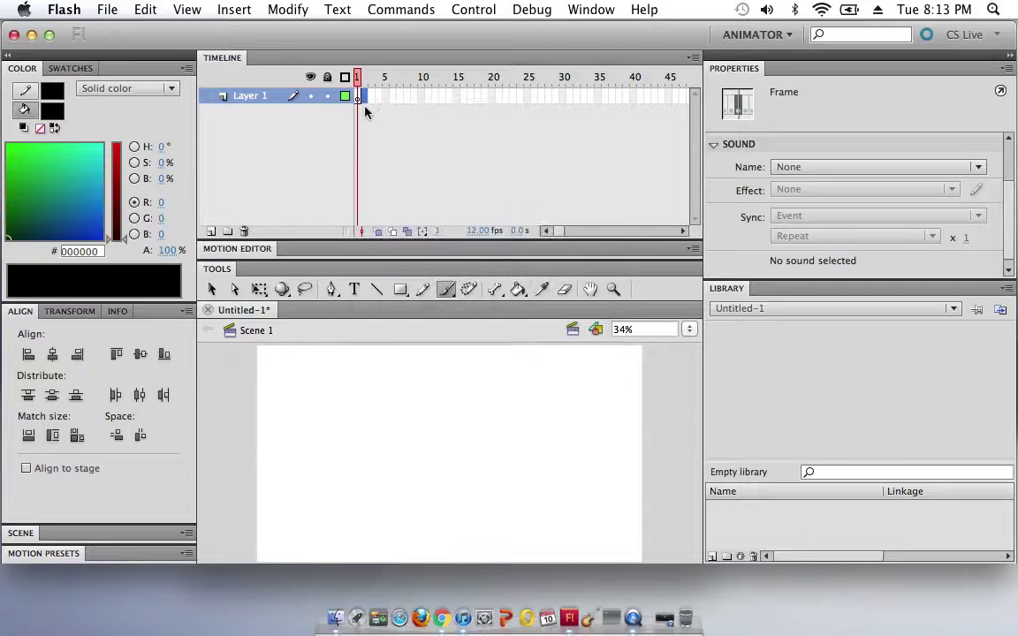
left_click(433, 339)
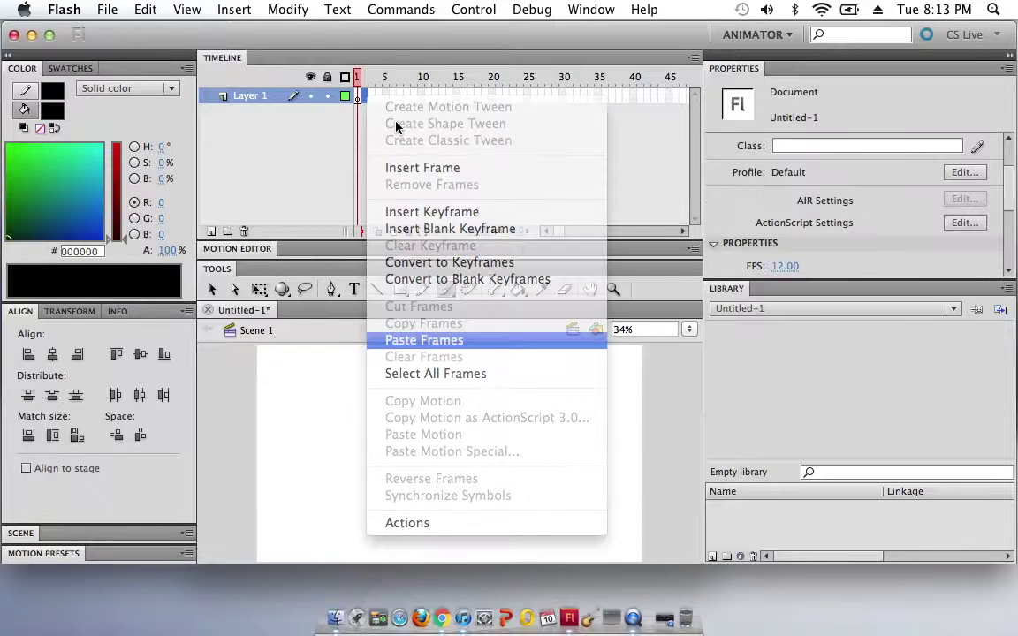
right_click(370, 98)
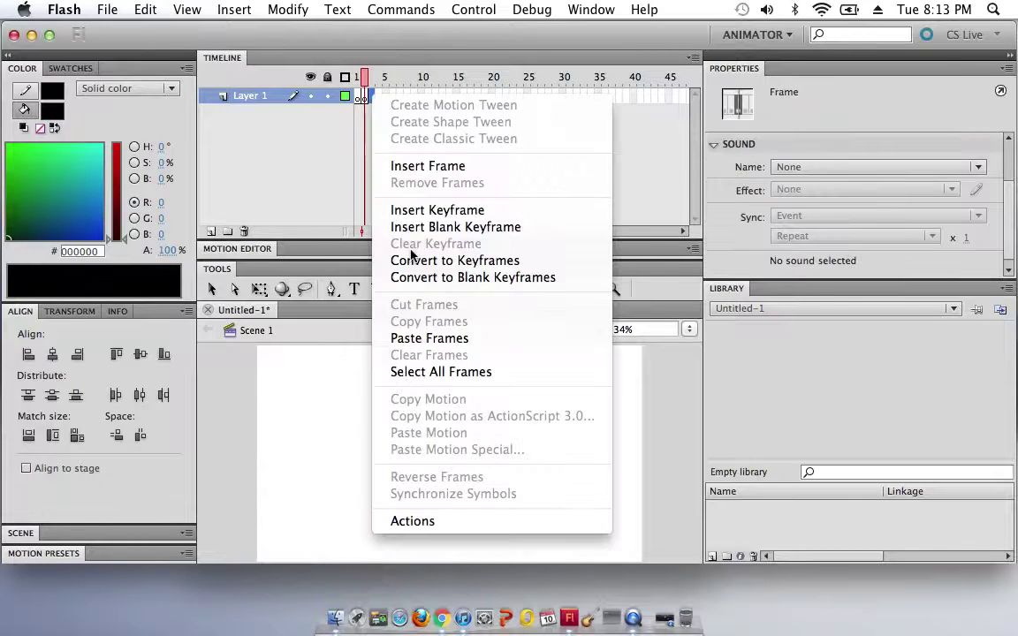
left_click(411, 339)
right_click(380, 99)
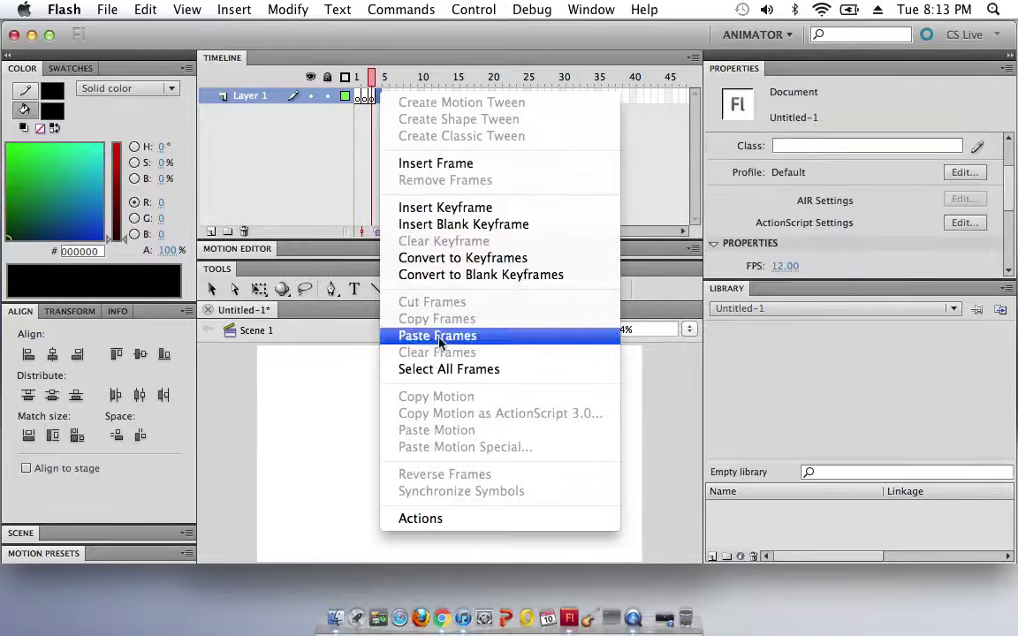
left_click(437, 337)
right_click(381, 99)
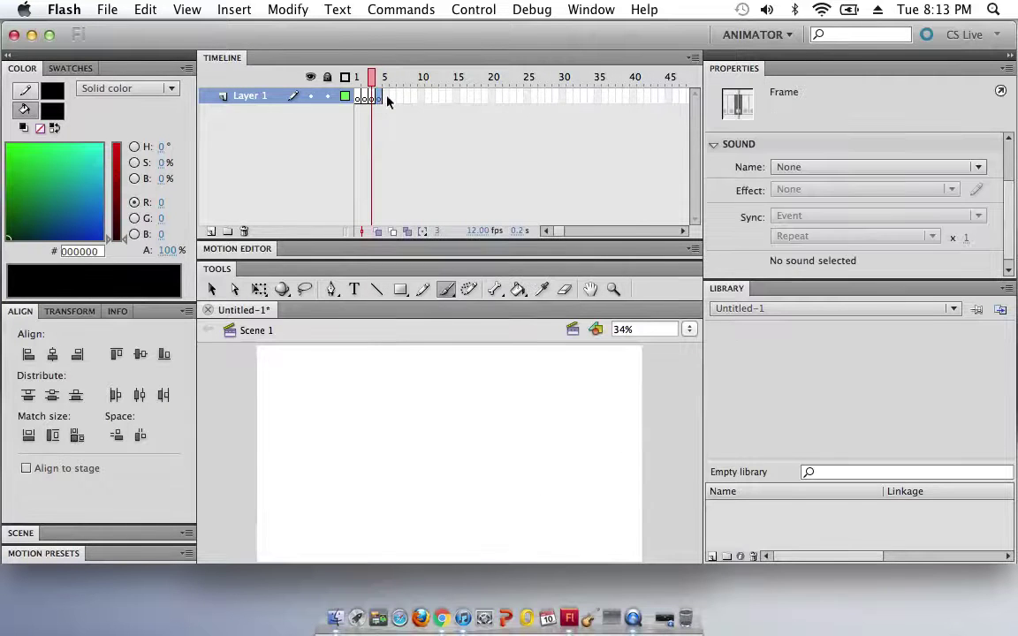
left_click(433, 337)
Paste the copied blank frame into frames 6 through 10 of Layer 1, one frame at a time
left_click(381, 101)
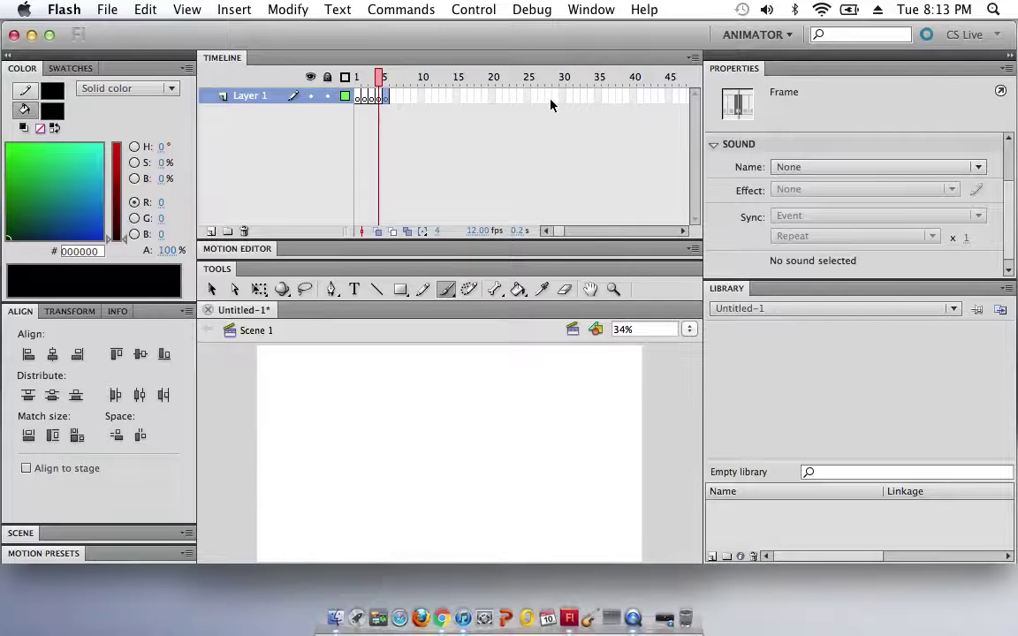
right_click(391, 97)
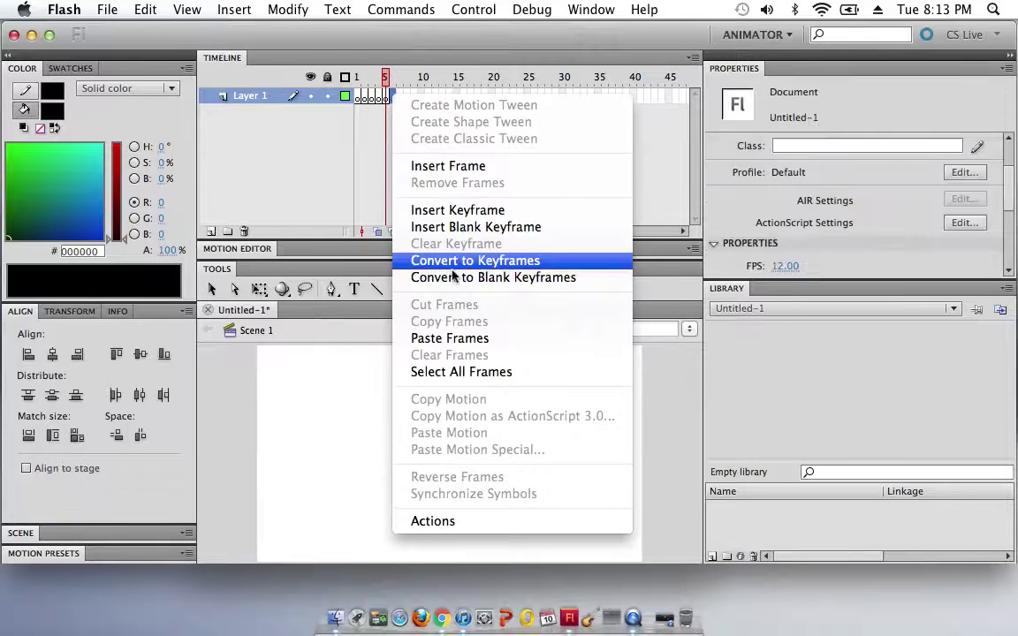
left_click(484, 339)
right_click(400, 97)
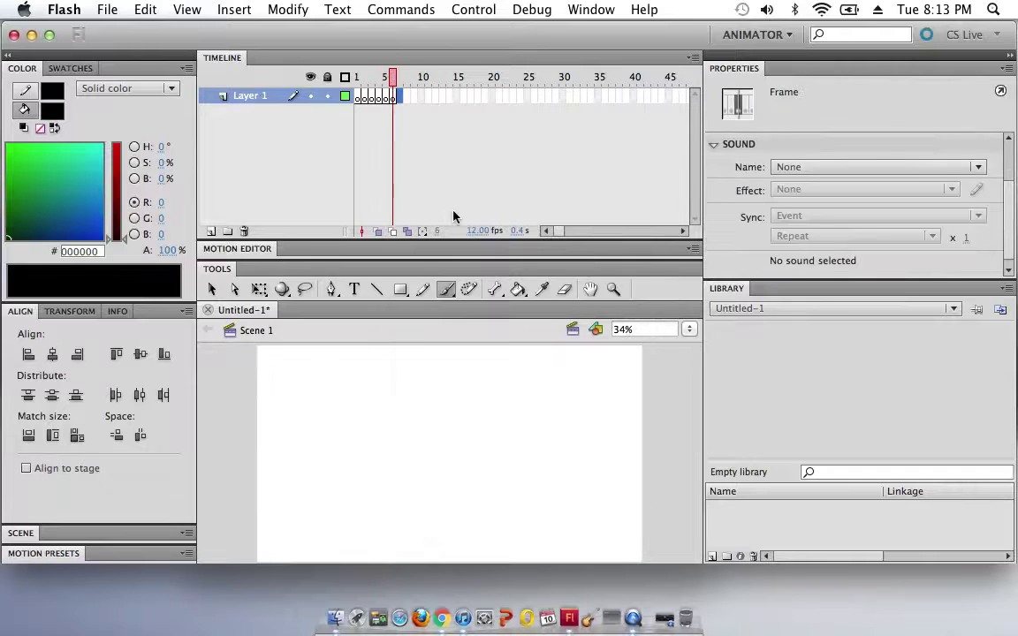
left_click(478, 337)
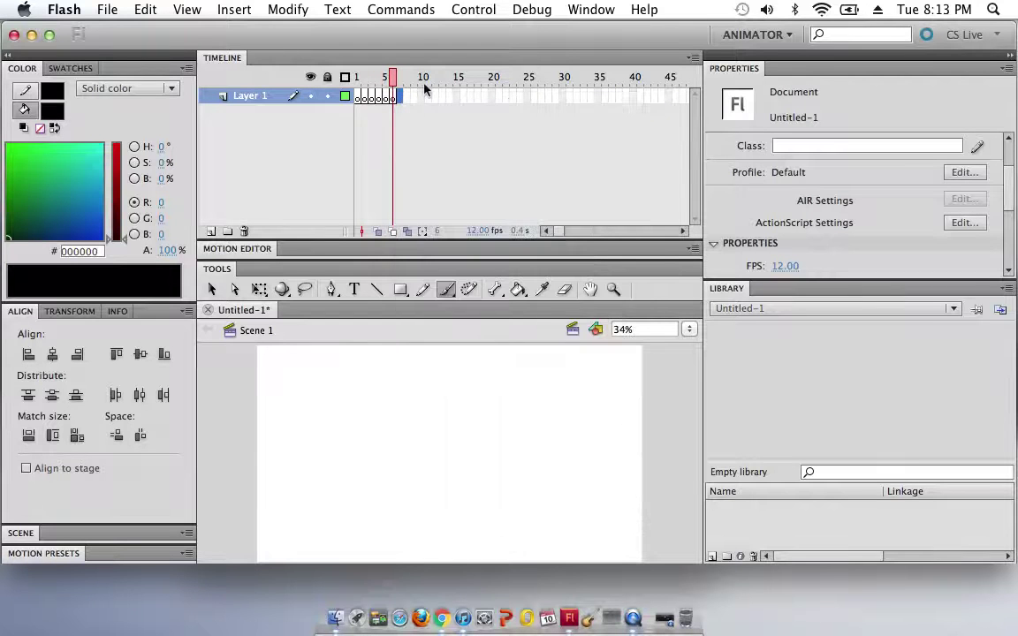
right_click(409, 98)
left_click(492, 343)
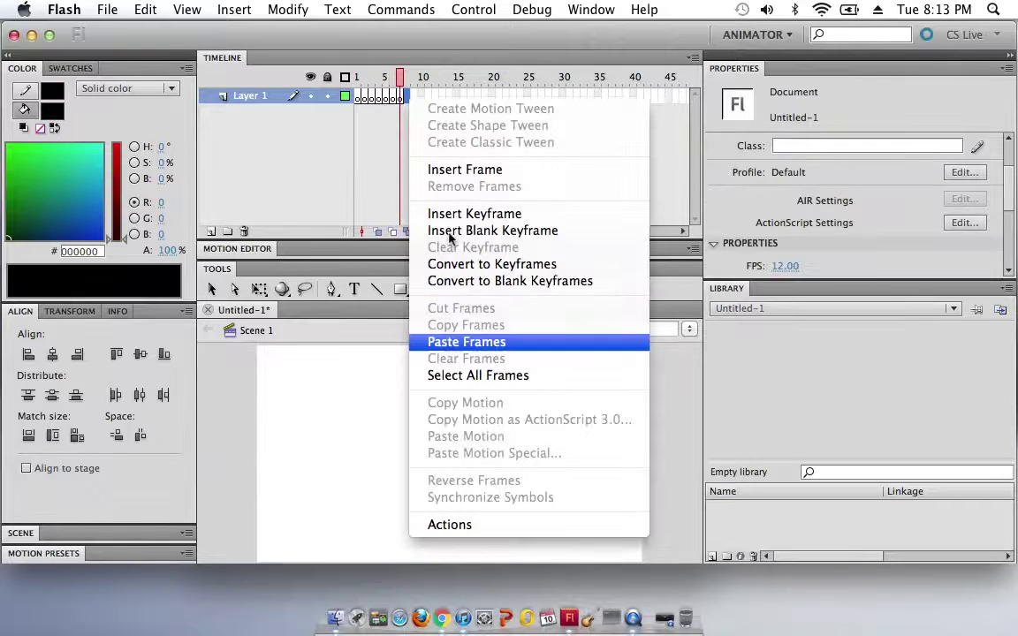
right_click(413, 99)
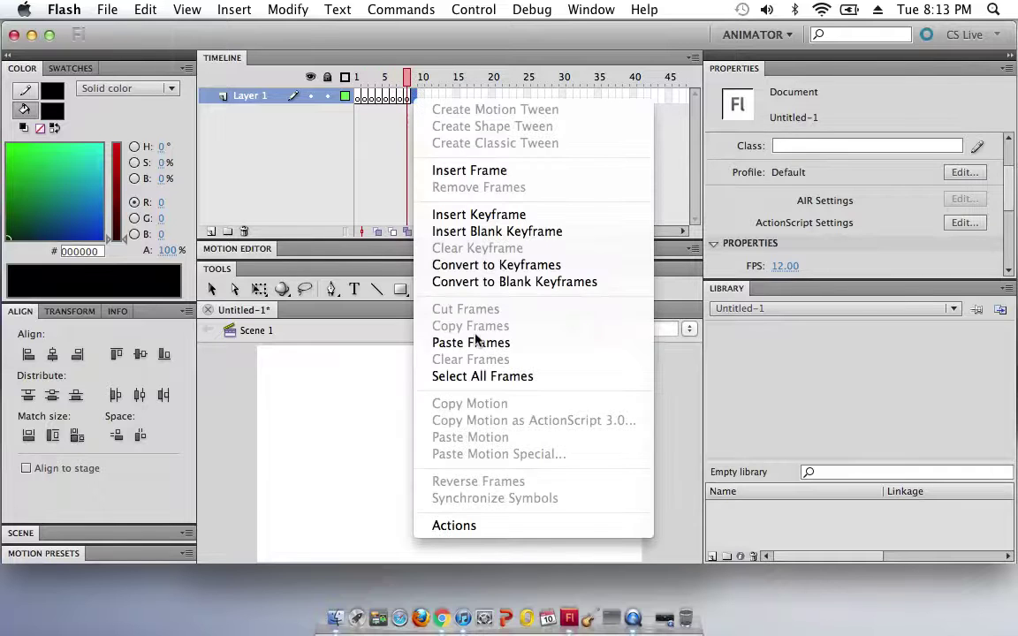
left_click(471, 343)
right_click(420, 99)
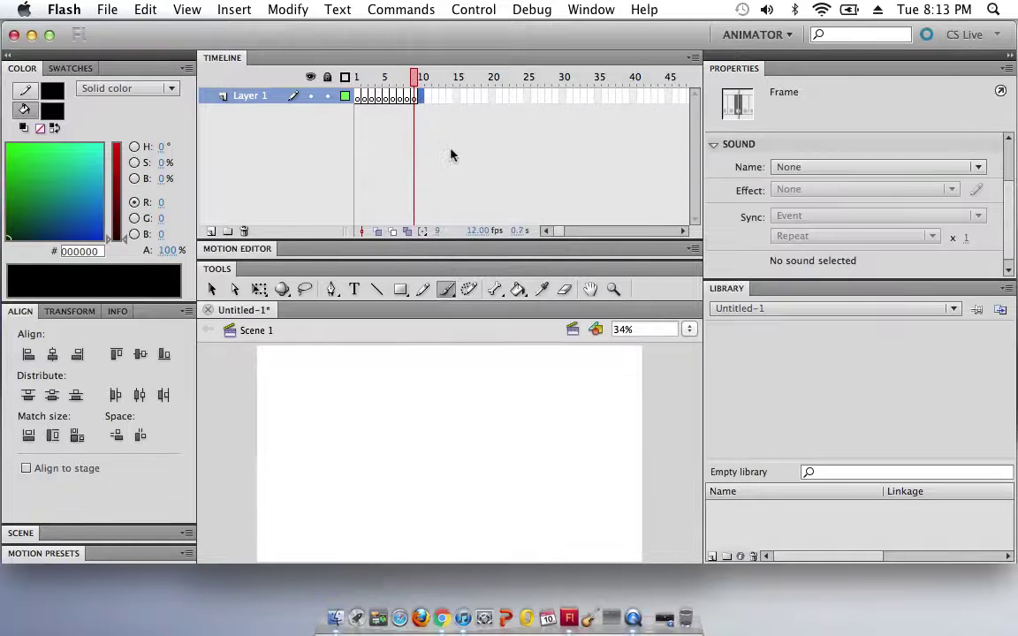
left_click(522, 337)
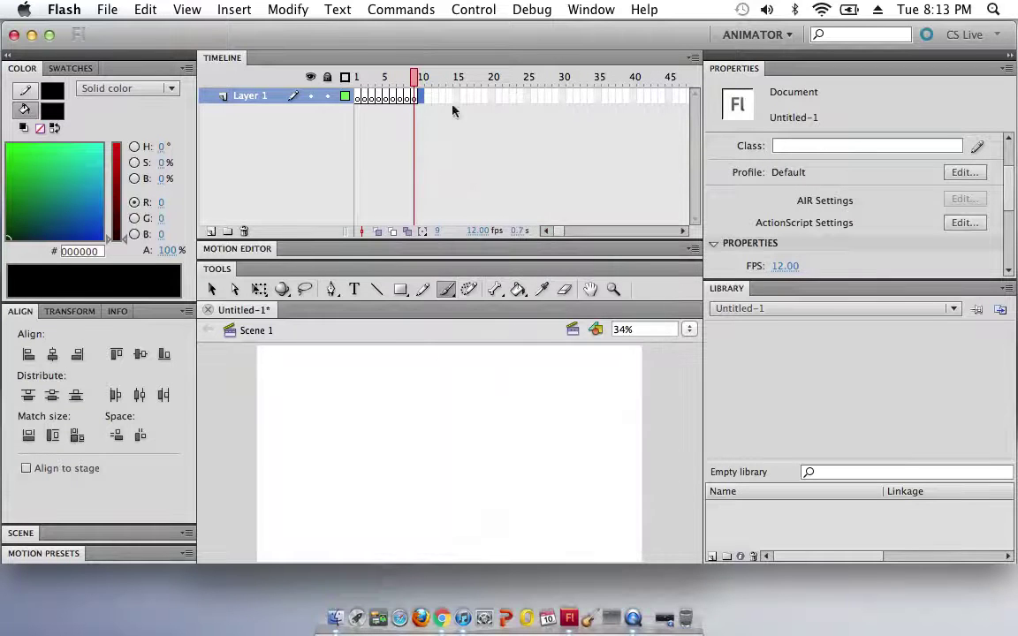
right_click(423, 98)
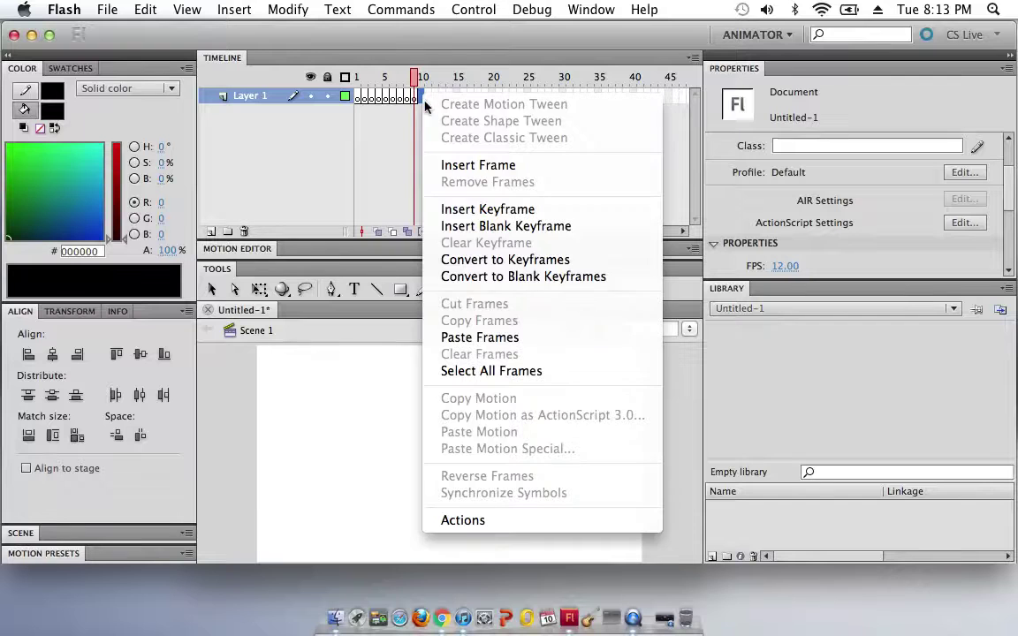
left_click(507, 338)
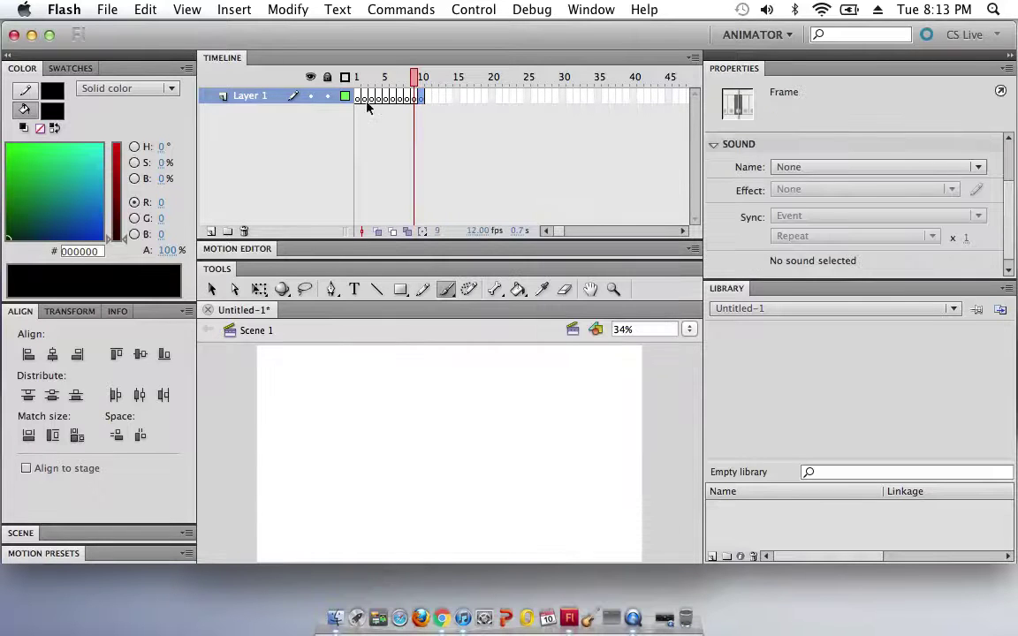
Copy frames 1 to 10 of Layer 1 together and paste them starting at frame 11
left_click_drag(357, 103, 420, 105)
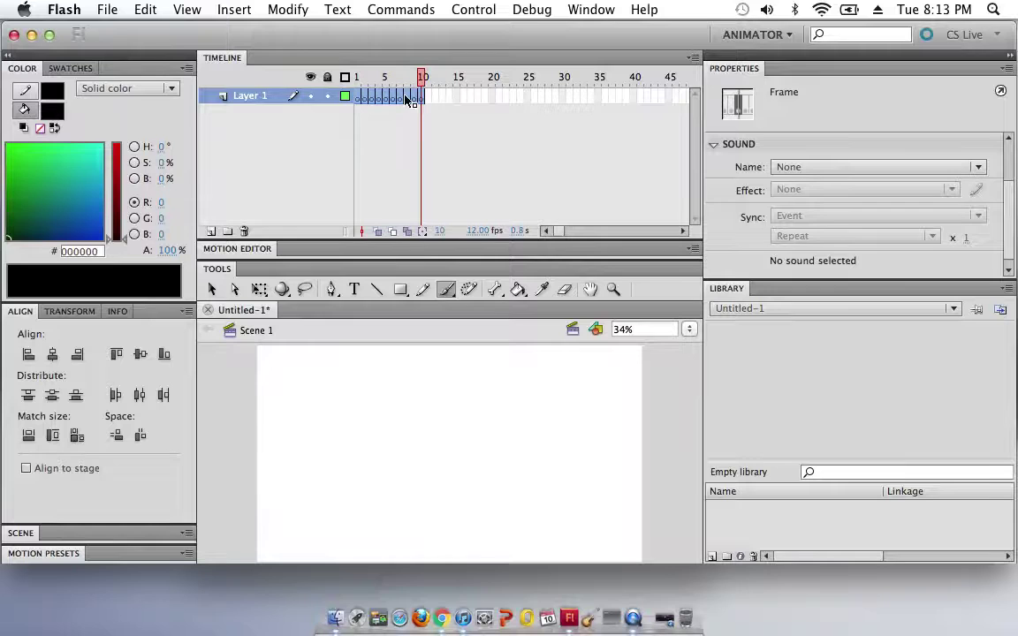
right_click(407, 100)
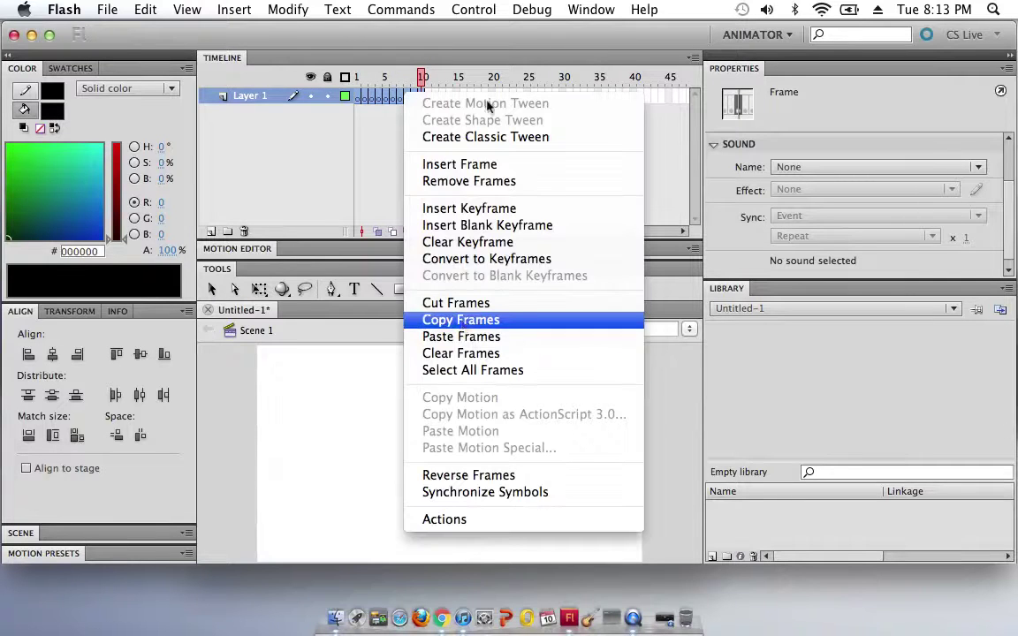
left_click(463, 321)
right_click(433, 103)
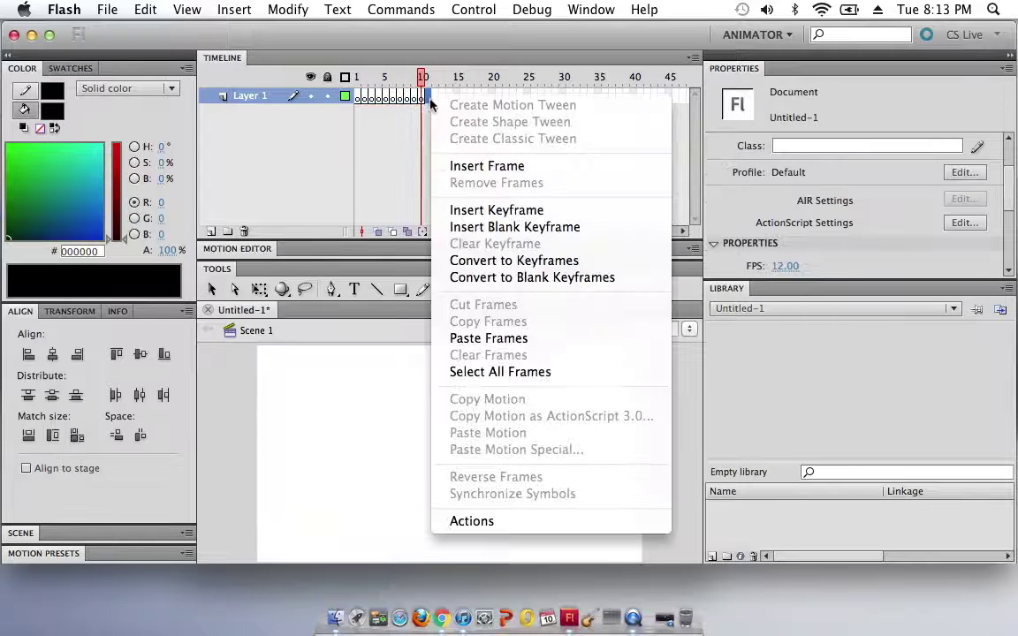
left_click(487, 338)
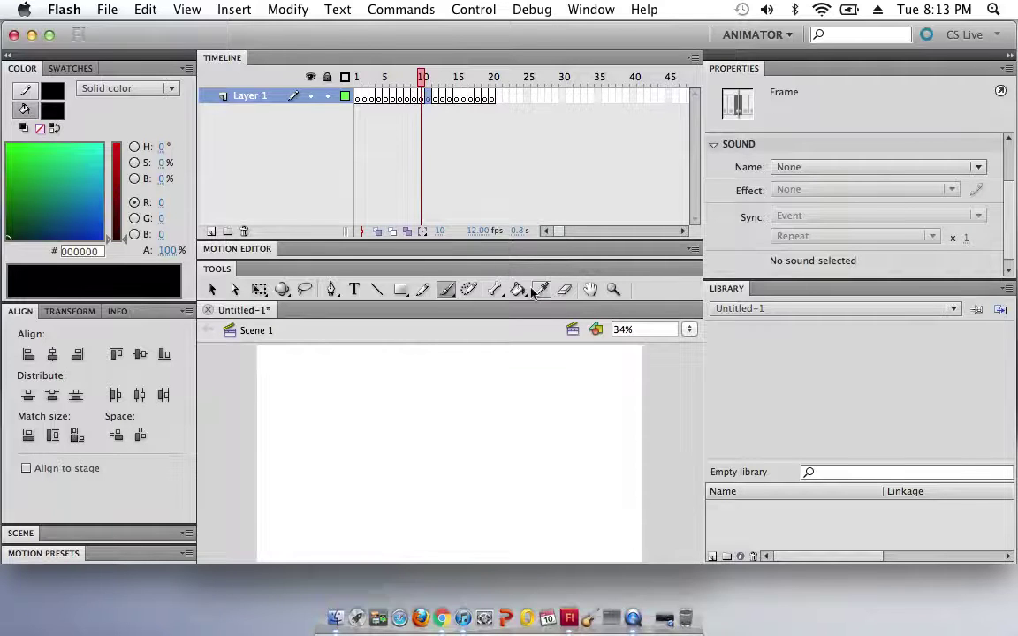
Draw a U-shaped freehand stroke in frame 1 with the Brush tool, in the upper middle of the stage
left_click(449, 291)
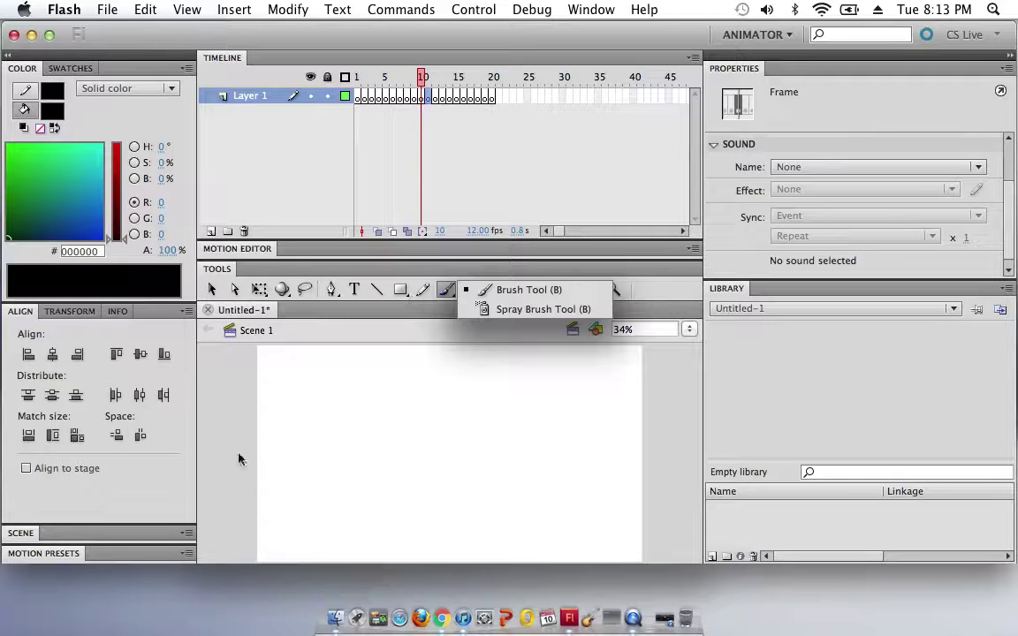
left_click(362, 98)
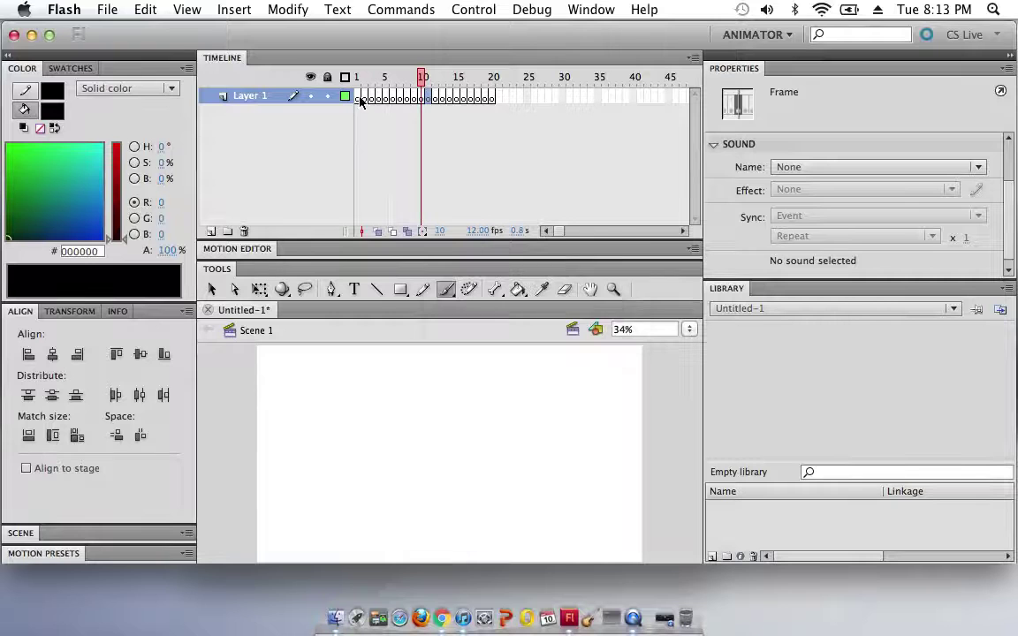
left_click(359, 99)
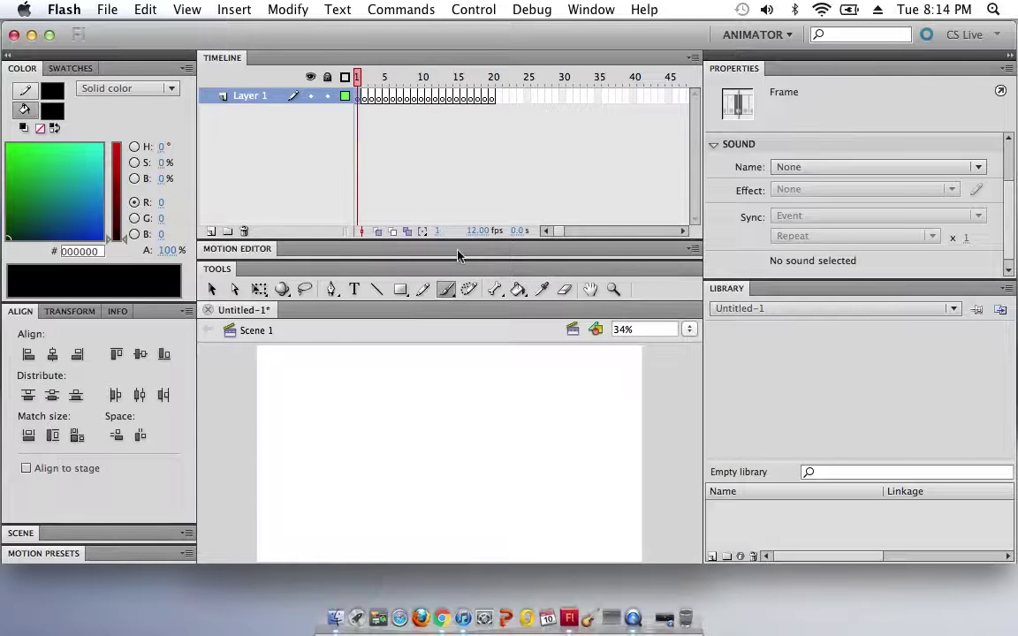
mouse_move(400, 378)
left_mouse_down()
mouse_move(494, 417)
mouse_move(493, 403)
left_mouse_up()
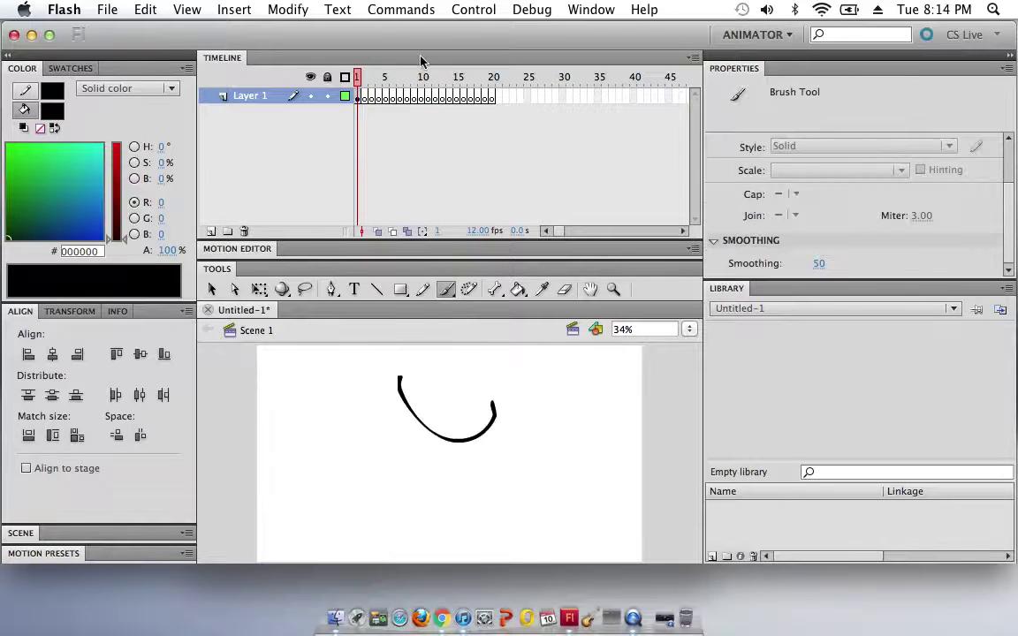
Go to frame 2 and turn on Onion Skin
left_click(364, 98)
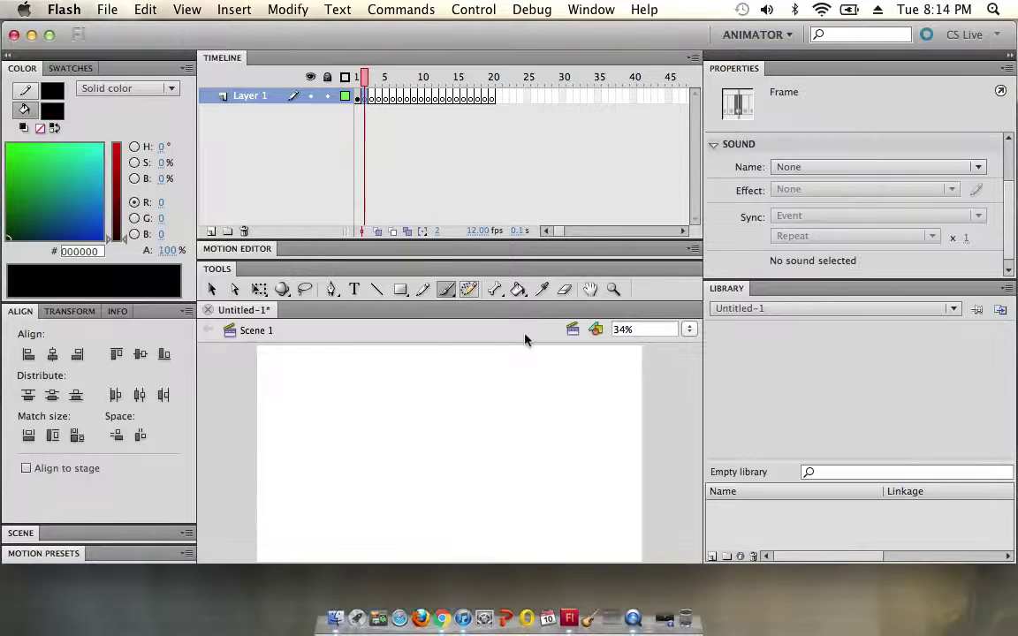
left_click(378, 232)
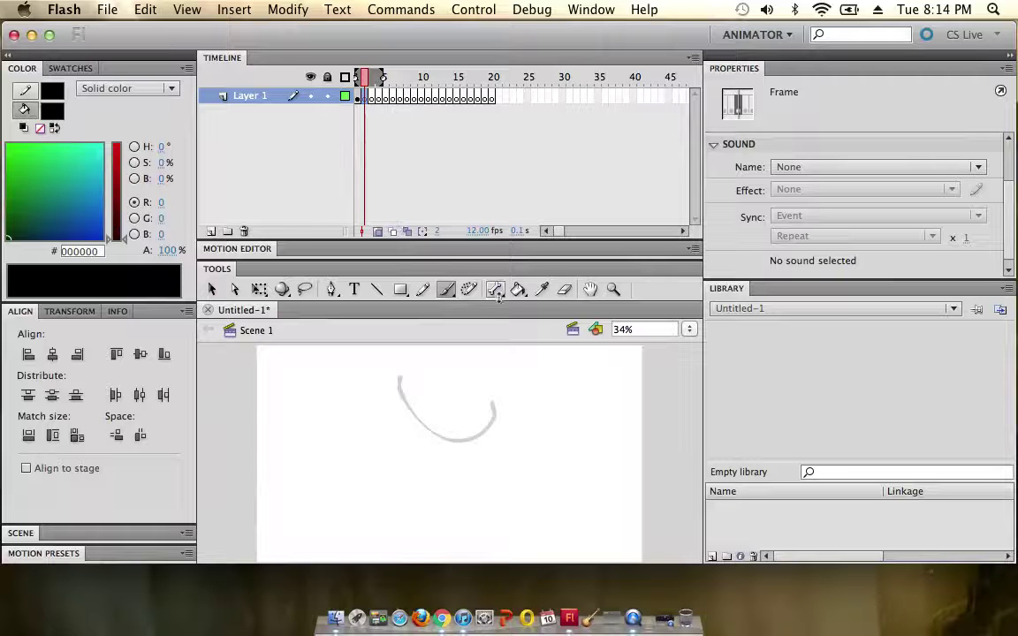
Try to erase the onion-skinned stroke from frame 2 with the Eraser, and erase the actual stroke in frame 1
left_click(565, 289)
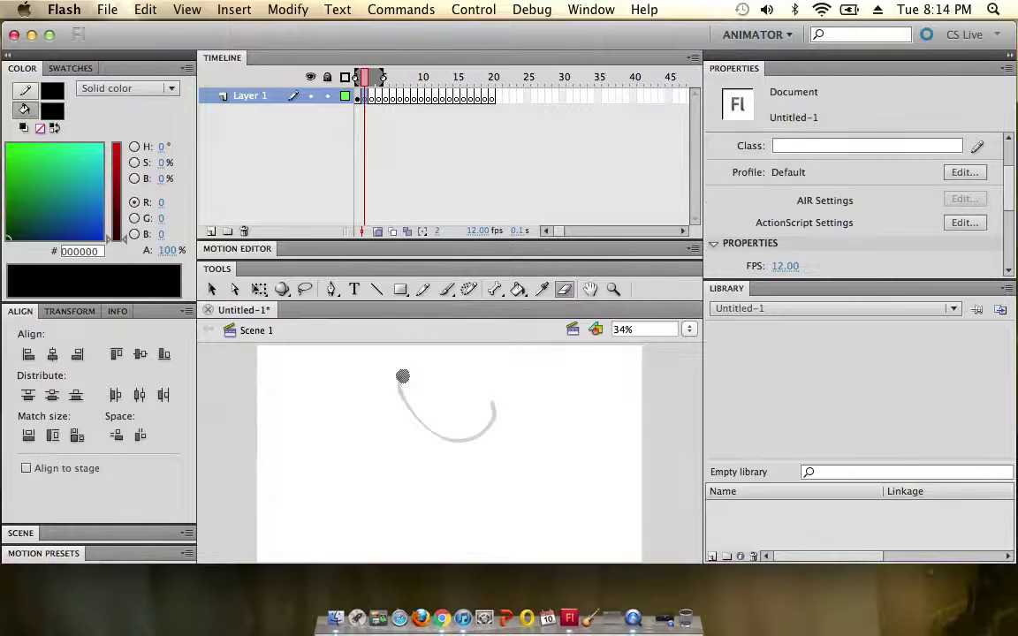
mouse_move(403, 377)
left_mouse_down()
mouse_move(398, 404)
mouse_move(522, 407)
mouse_move(468, 430)
mouse_move(498, 410)
mouse_move(475, 446)
left_mouse_up()
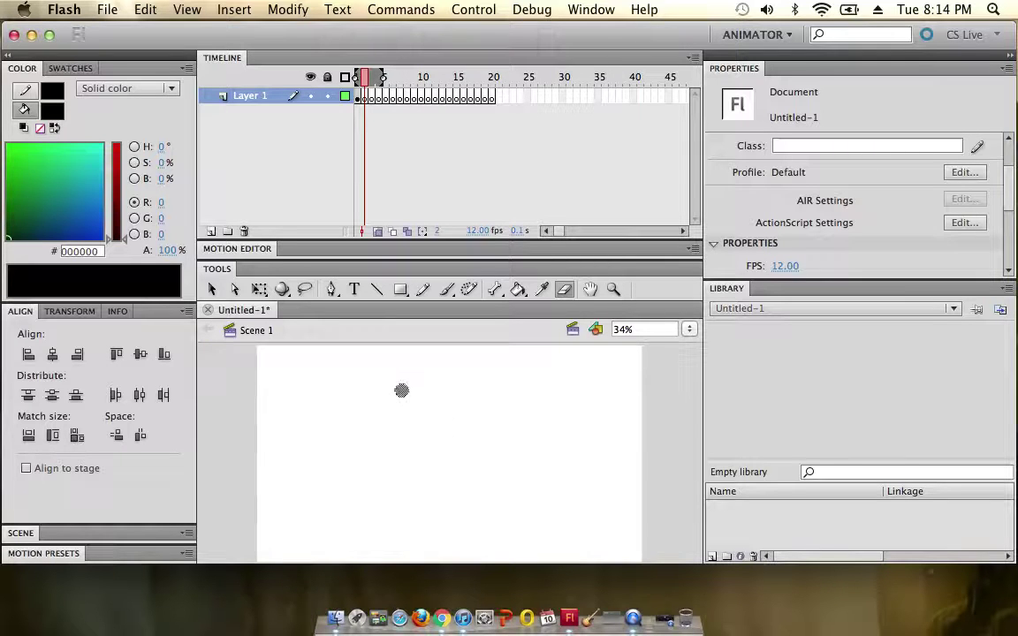
left_click_drag(487, 426, 561, 430)
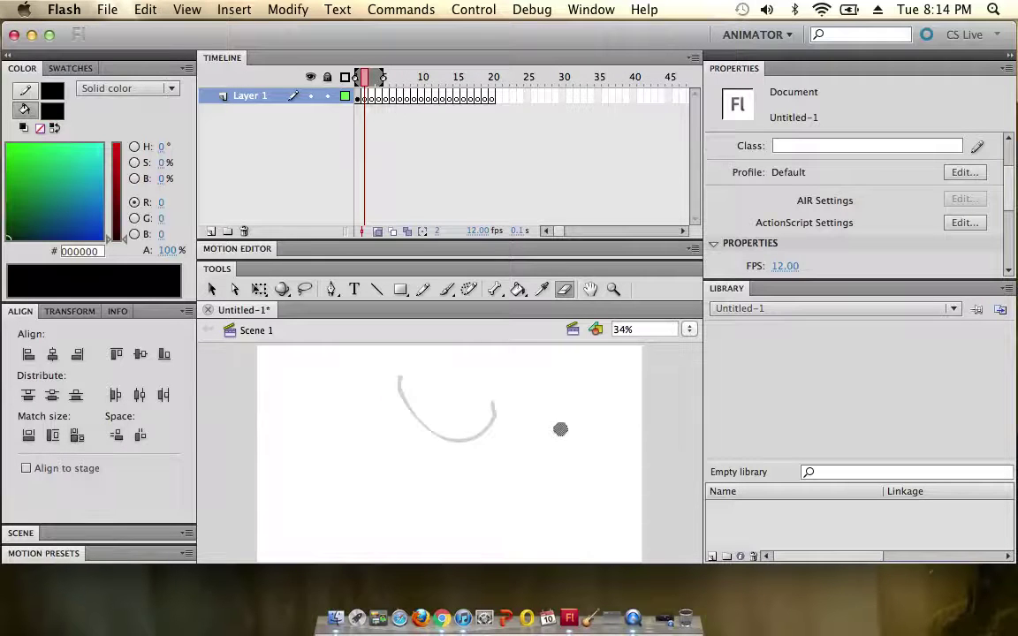
mouse_move(398, 382)
left_mouse_down()
mouse_move(461, 417)
mouse_move(455, 433)
mouse_move(495, 436)
left_mouse_up()
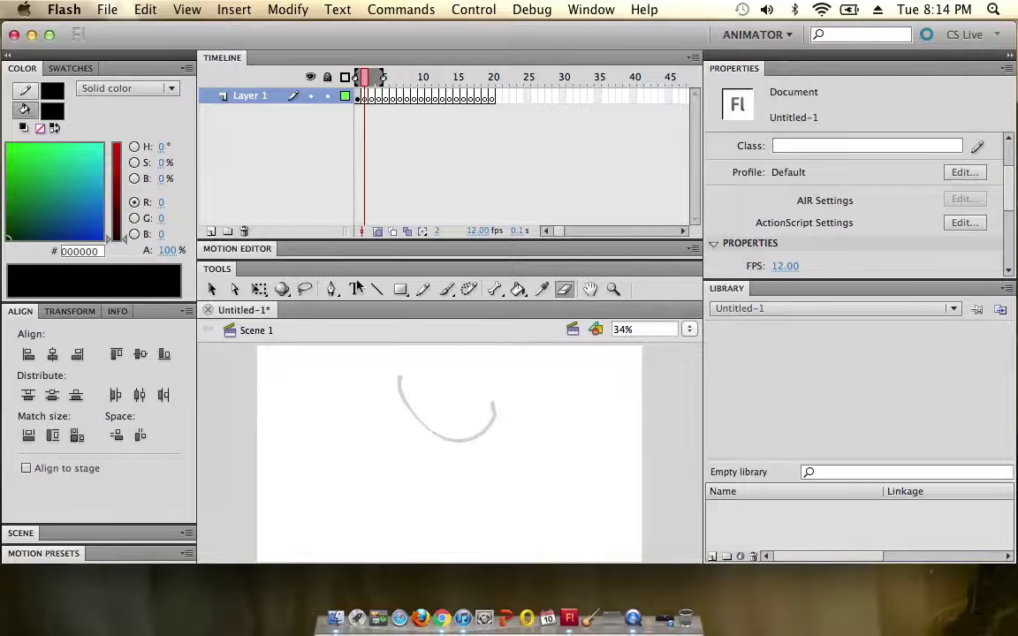
left_click(360, 99)
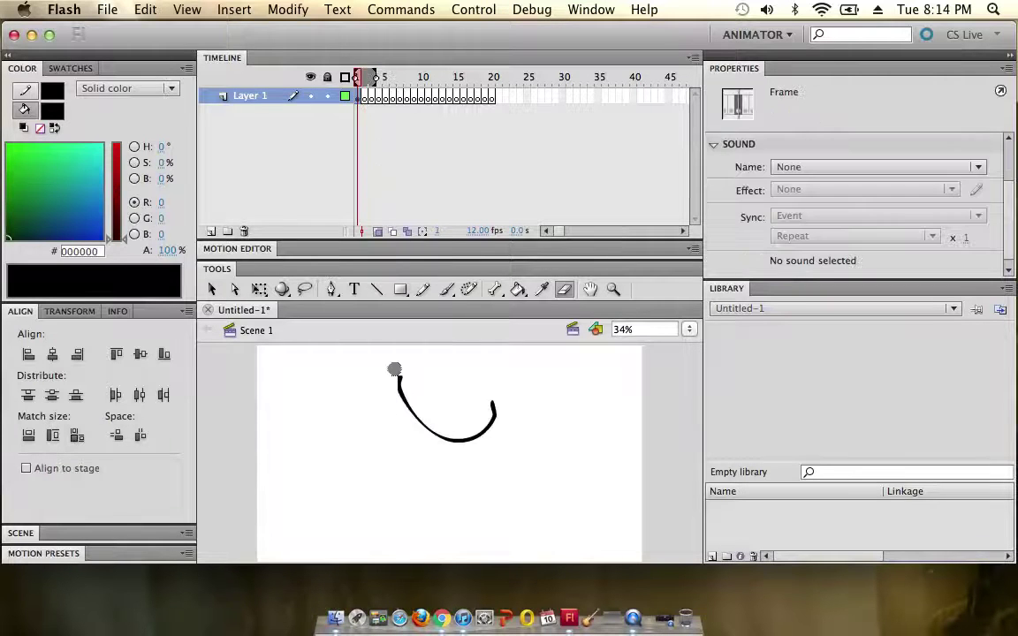
mouse_move(401, 382)
left_mouse_down()
mouse_move(419, 404)
mouse_move(361, 393)
mouse_move(392, 417)
mouse_move(454, 427)
mouse_move(444, 411)
mouse_move(428, 452)
mouse_move(453, 465)
left_mouse_up()
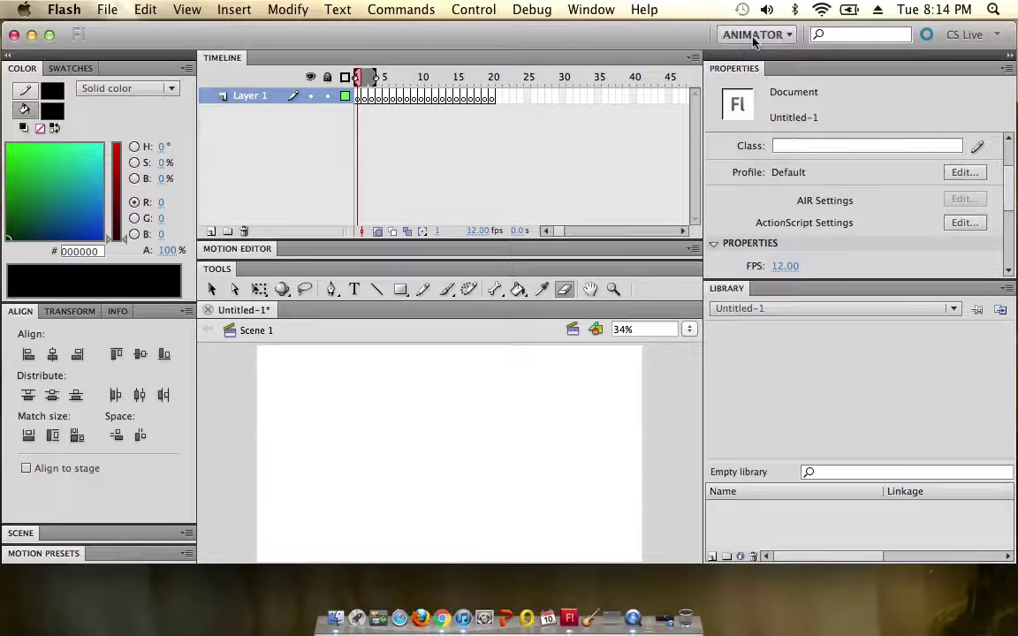
Choose the Animator workspace layout
left_click(782, 34)
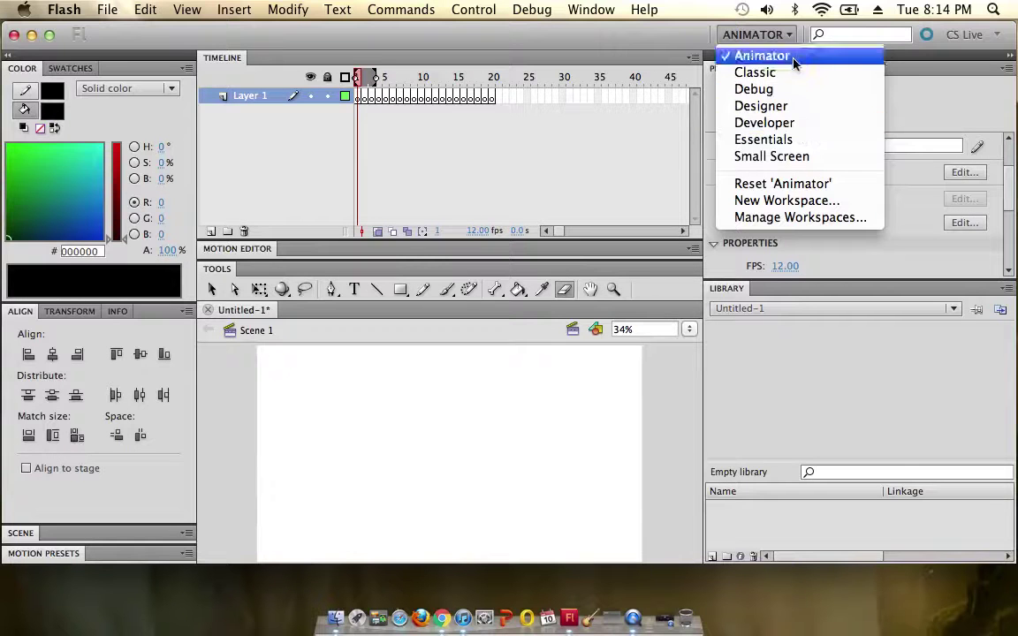
left_click(729, 62)
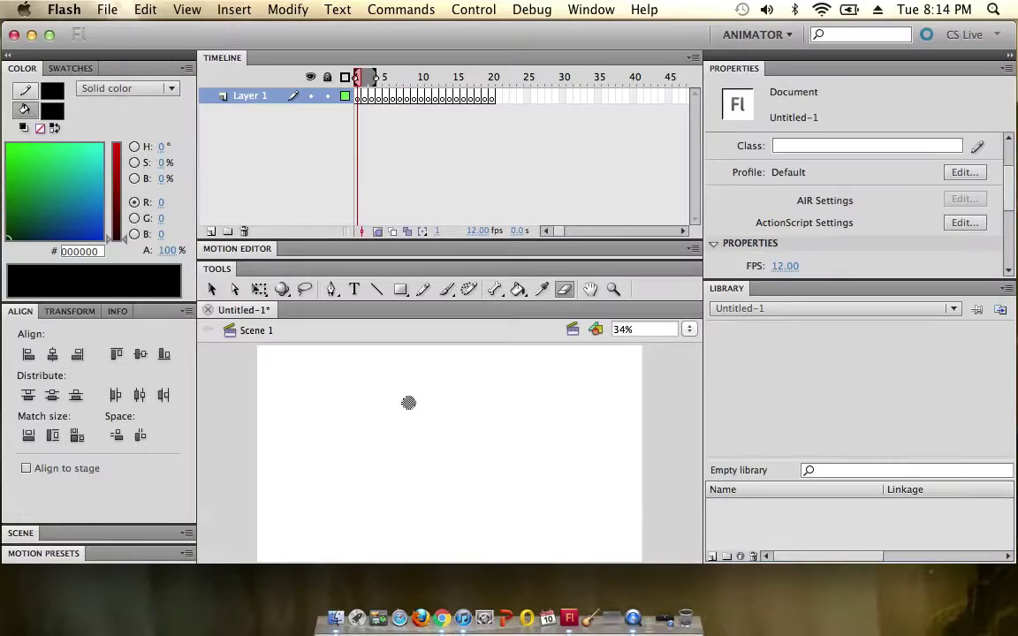
Draw a walking stick figure in frame 1 with the Brush tool, at the lower left of the stage
left_click(447, 291)
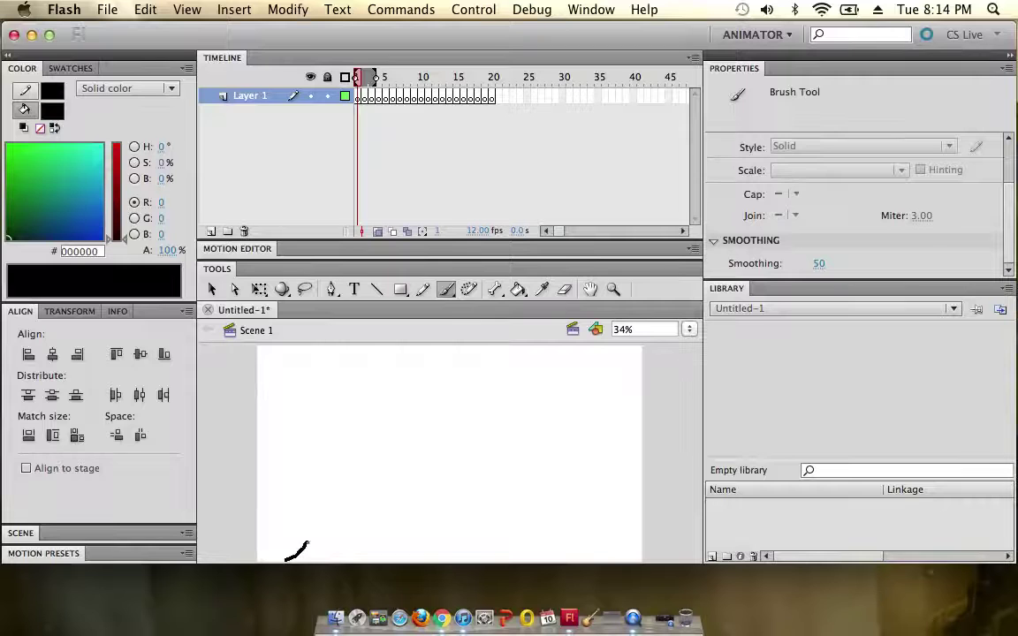
left_click_drag(309, 542, 312, 529)
left_click_drag(341, 570, 342, 572)
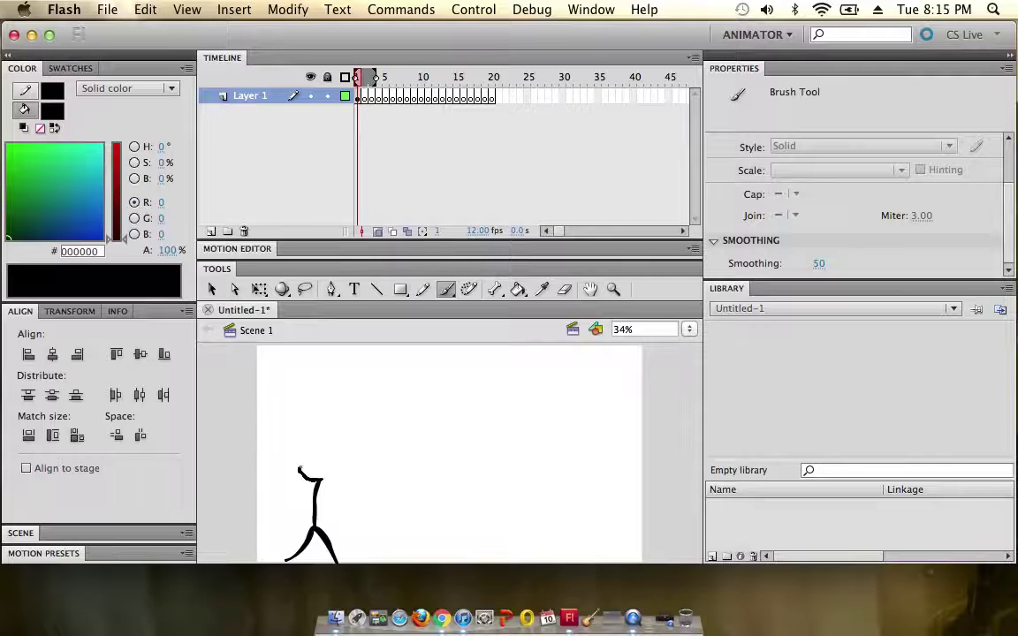
mouse_move(301, 468)
left_mouse_down()
mouse_move(328, 471)
mouse_move(297, 502)
mouse_move(322, 481)
mouse_move(337, 503)
left_mouse_up()
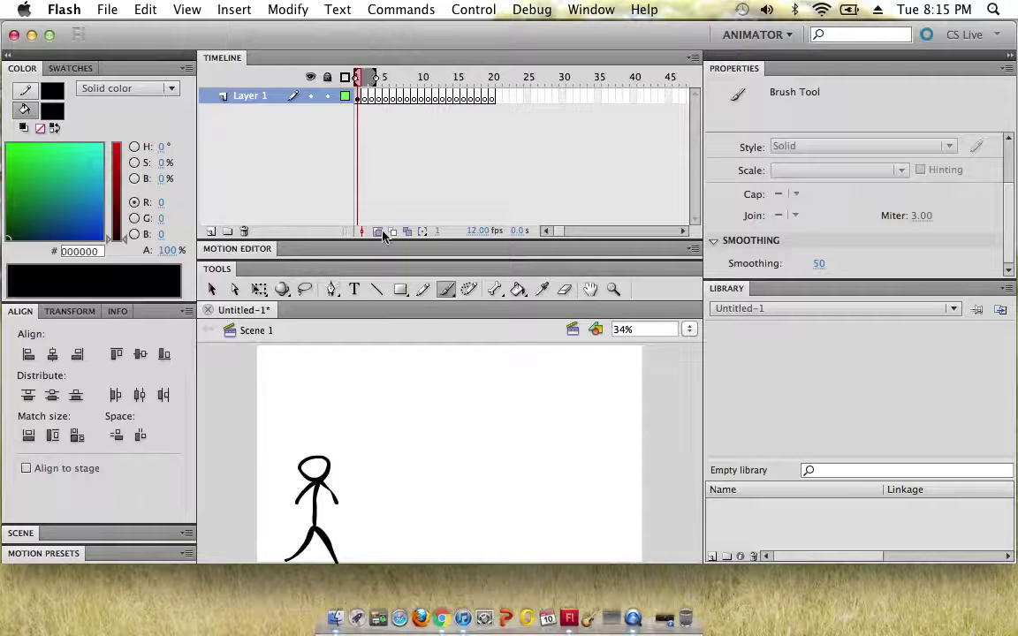
Draw the walking stick figure in frame 2, slightly to the right of its onion-skinned pose from frame 1
left_click(367, 98)
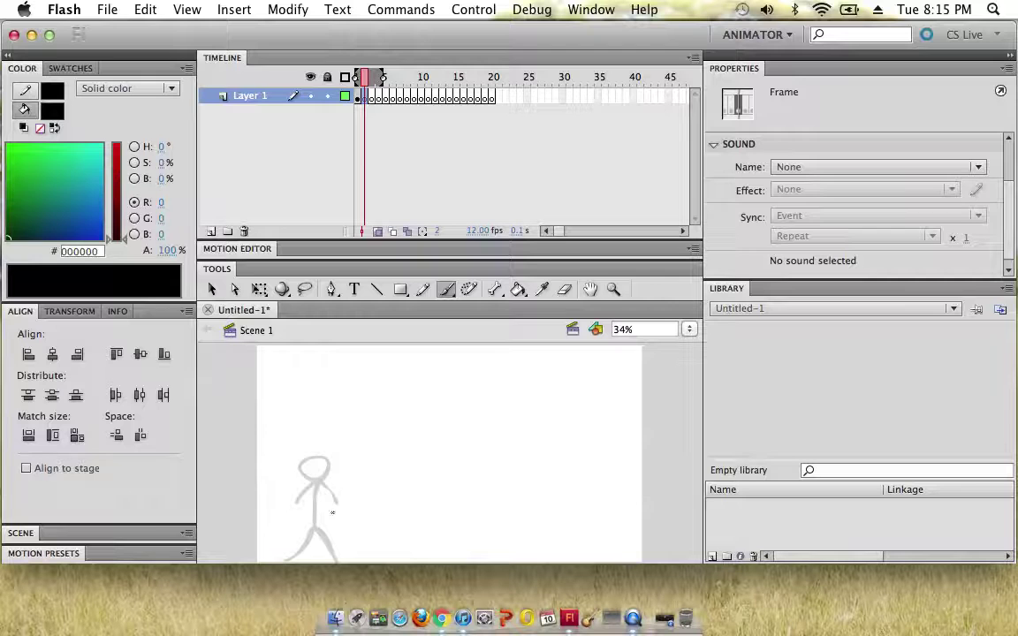
left_click_drag(332, 484, 334, 483)
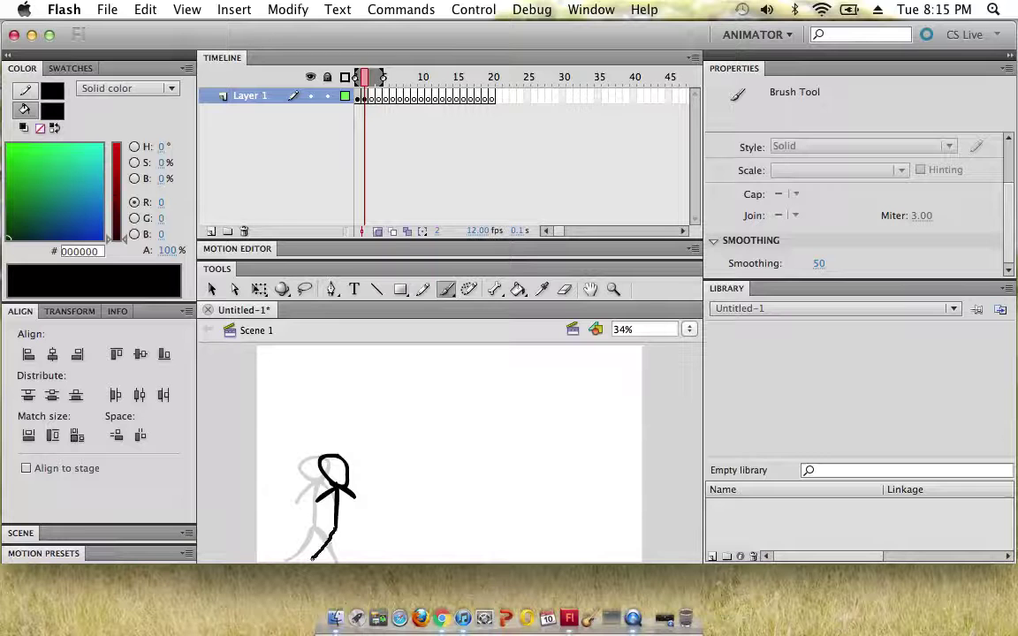
left_click_drag(313, 559, 312, 560)
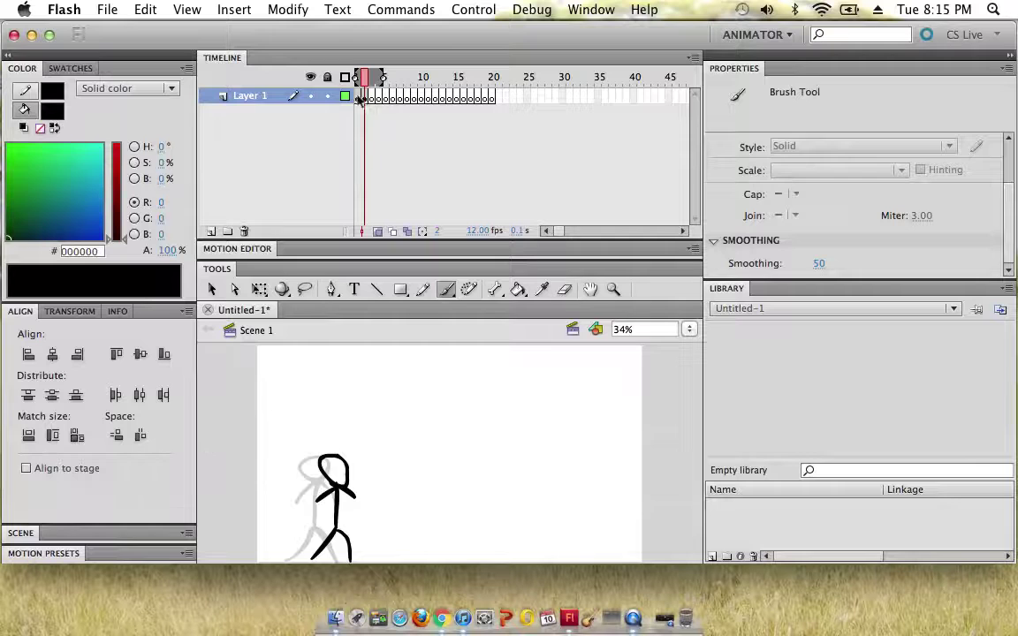
Erase the walking stick figures from frames 2 and 1 with the Eraser
left_click(564, 289)
mouse_move(309, 452)
left_mouse_down()
mouse_move(322, 481)
mouse_move(342, 481)
mouse_move(325, 484)
mouse_move(349, 492)
mouse_move(356, 474)
mouse_move(362, 488)
mouse_move(332, 526)
mouse_move(392, 501)
mouse_move(330, 534)
mouse_move(298, 571)
mouse_move(344, 542)
mouse_move(356, 575)
left_mouse_up()
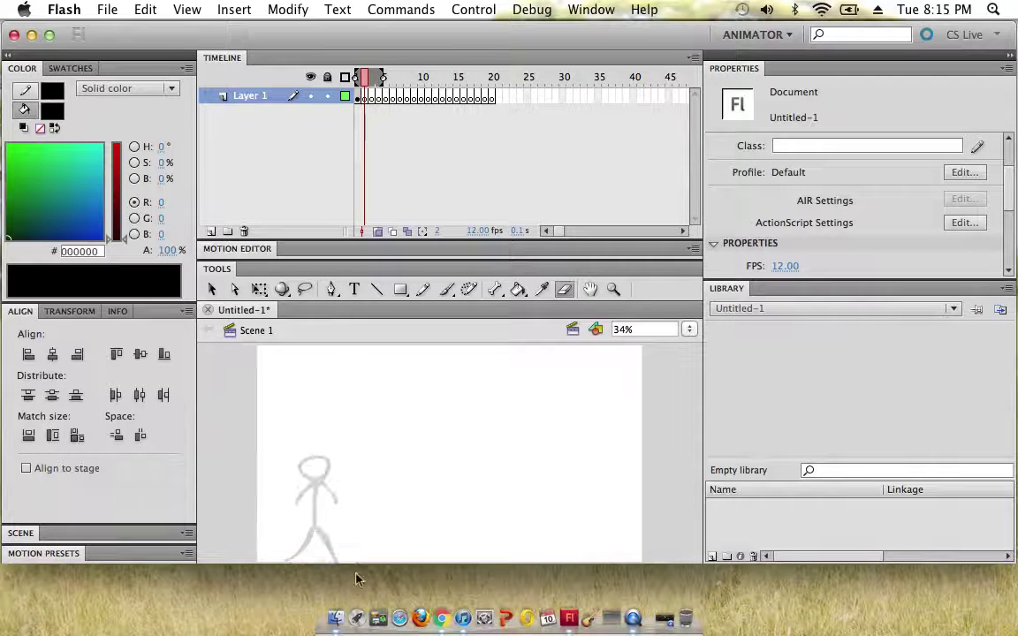
left_click(357, 97)
mouse_move(329, 460)
left_mouse_down()
mouse_move(305, 531)
mouse_move(307, 480)
mouse_move(325, 489)
left_mouse_up()
mouse_move(286, 608)
left_mouse_down()
mouse_move(280, 556)
mouse_move(320, 581)
left_mouse_up()
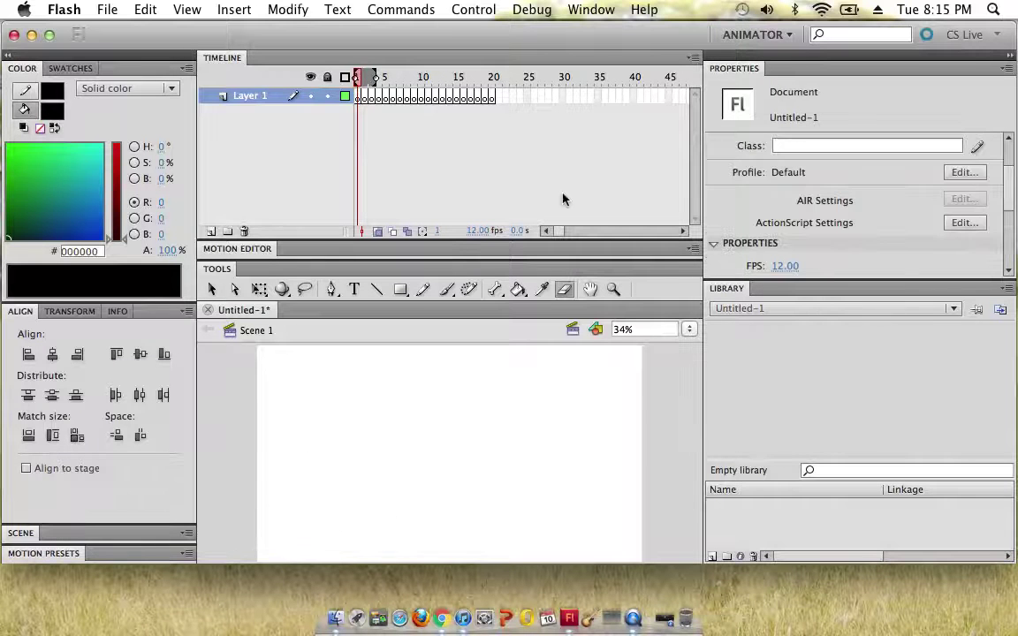
Draw a long brush stroke with short marks at its end across the stage in frame 1, and delete the whole drawing
left_click(446, 289)
left_click_drag(223, 471, 461, 451)
left_click_drag(422, 457, 498, 440)
left_click_drag(480, 430, 499, 449)
key("v")
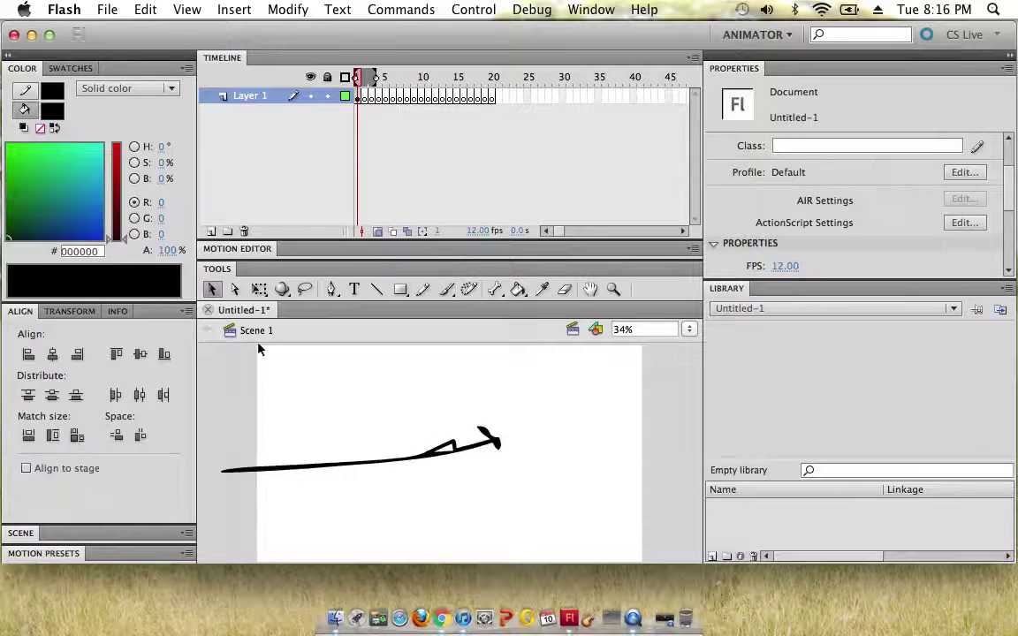
mouse_move(221, 402)
left_mouse_down()
mouse_move(516, 518)
mouse_move(521, 511)
left_mouse_up()
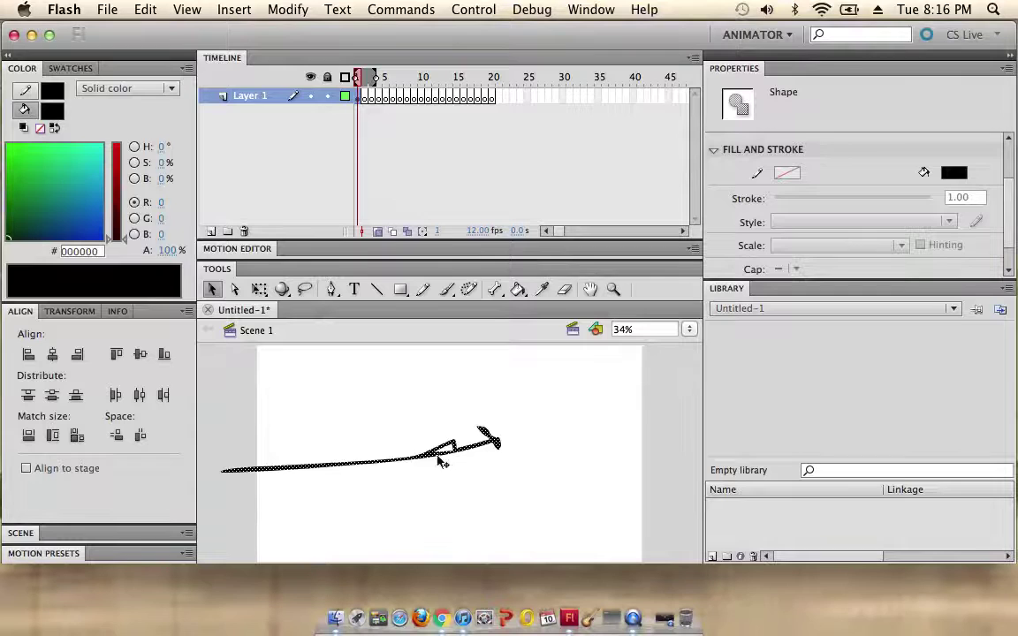
key("Delete")
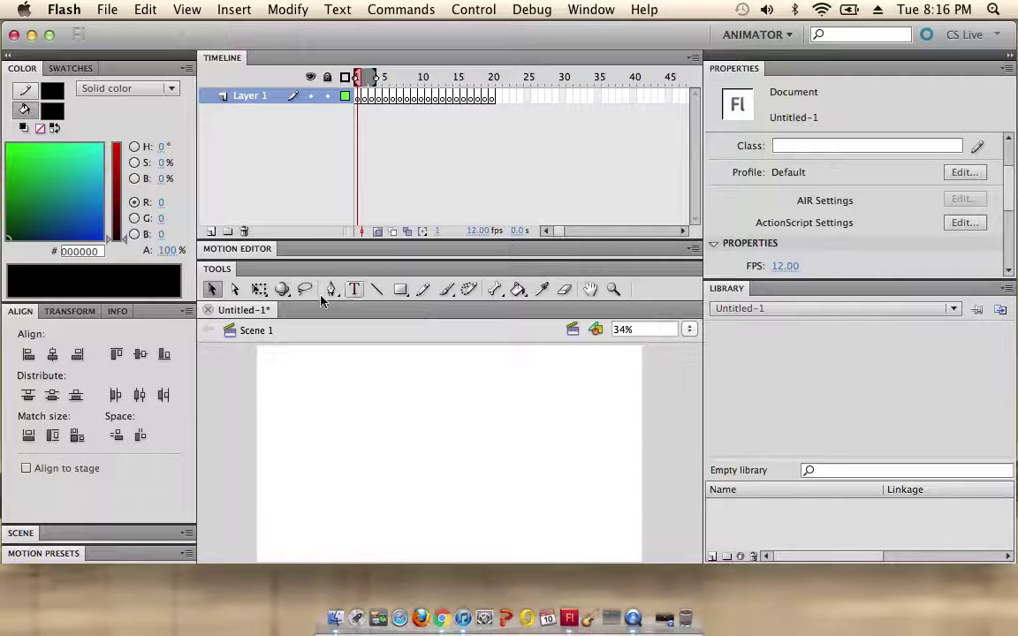
With the Brush tool, draw a crouching stick figure in frame 1 at the lower centre of the stage, and a slightly higher, arms-out pose in frame 2
left_click(444, 293)
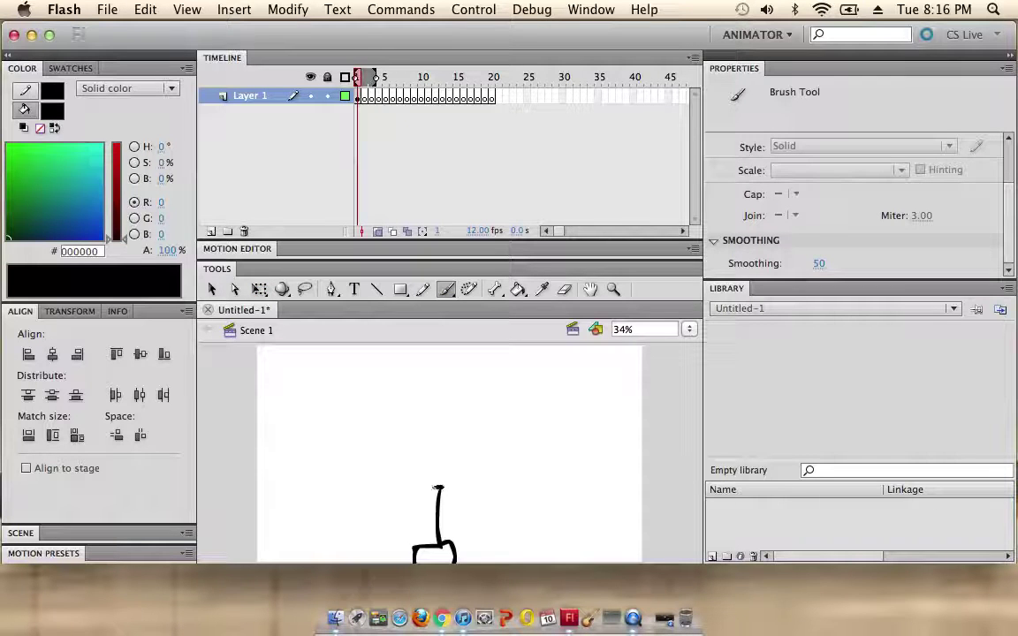
mouse_move(435, 488)
left_mouse_down()
mouse_move(430, 466)
mouse_move(450, 462)
mouse_move(461, 483)
mouse_move(417, 488)
mouse_move(417, 503)
mouse_move(466, 504)
left_mouse_up()
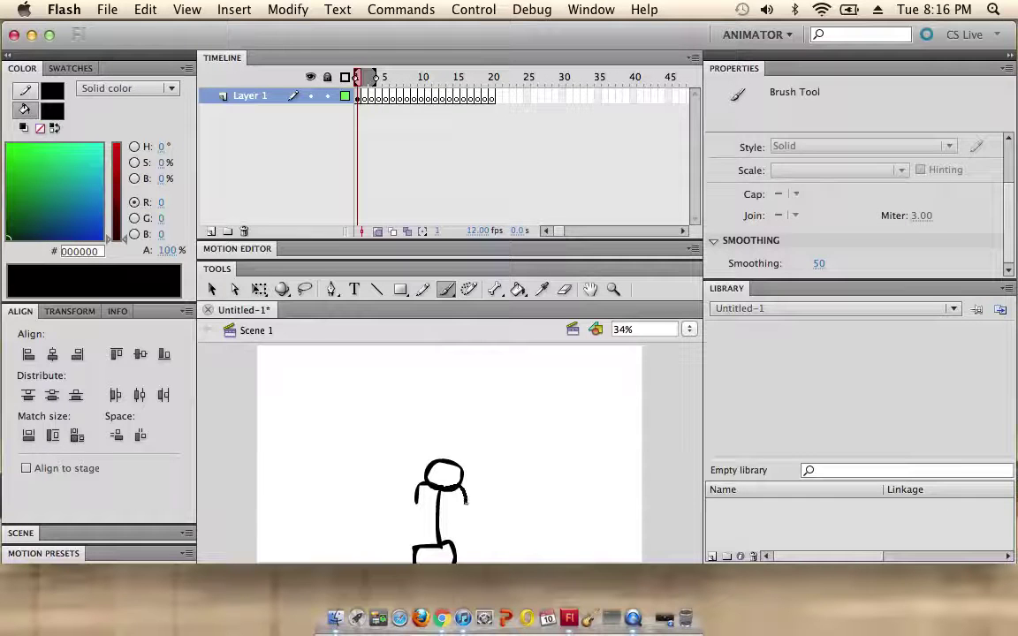
left_click(365, 98)
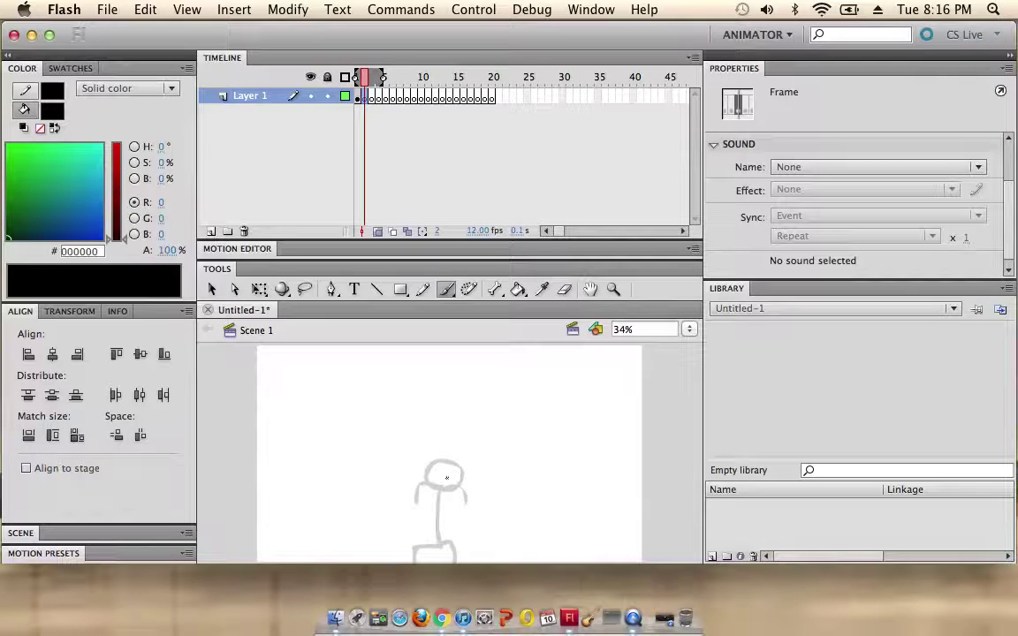
mouse_move(445, 478)
left_mouse_down()
mouse_move(426, 454)
mouse_move(447, 445)
mouse_move(466, 460)
mouse_move(443, 478)
mouse_move(440, 528)
left_mouse_up()
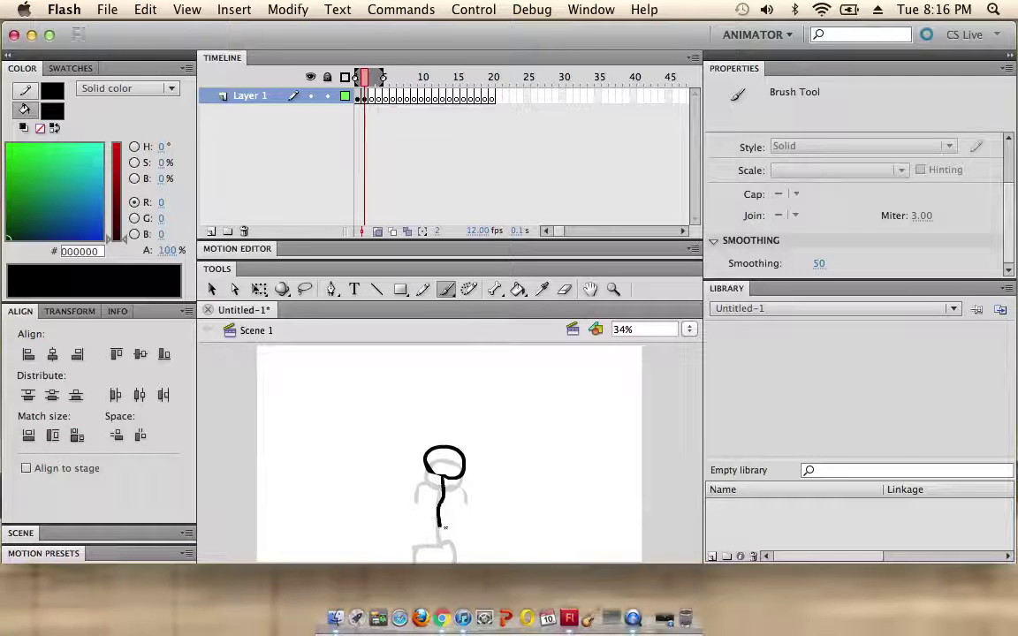
mouse_move(442, 528)
left_mouse_down()
mouse_move(427, 555)
mouse_move(451, 545)
left_mouse_up()
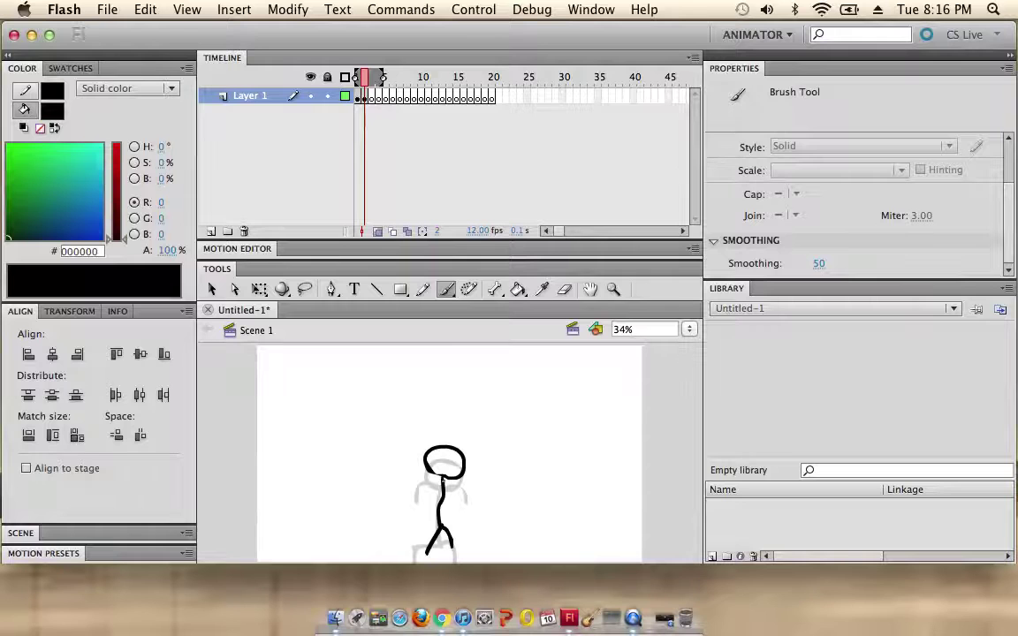
mouse_move(443, 478)
left_mouse_down()
mouse_move(410, 485)
mouse_move(478, 487)
left_mouse_up()
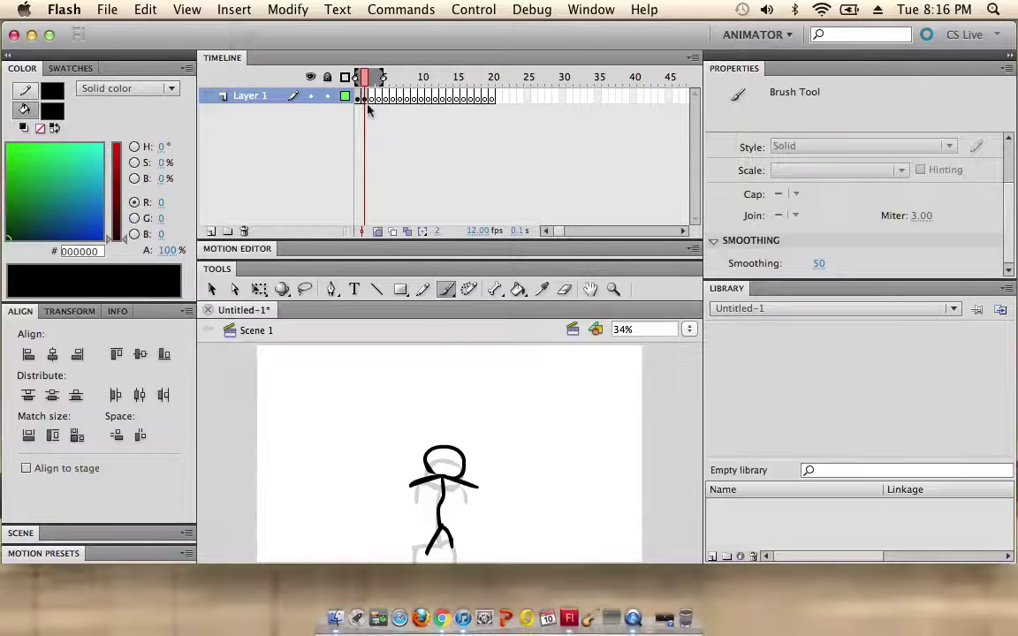
Draw the stick figure in frames 3 and 4, each pose slightly higher than the onion-skinned one before it
left_click(372, 100)
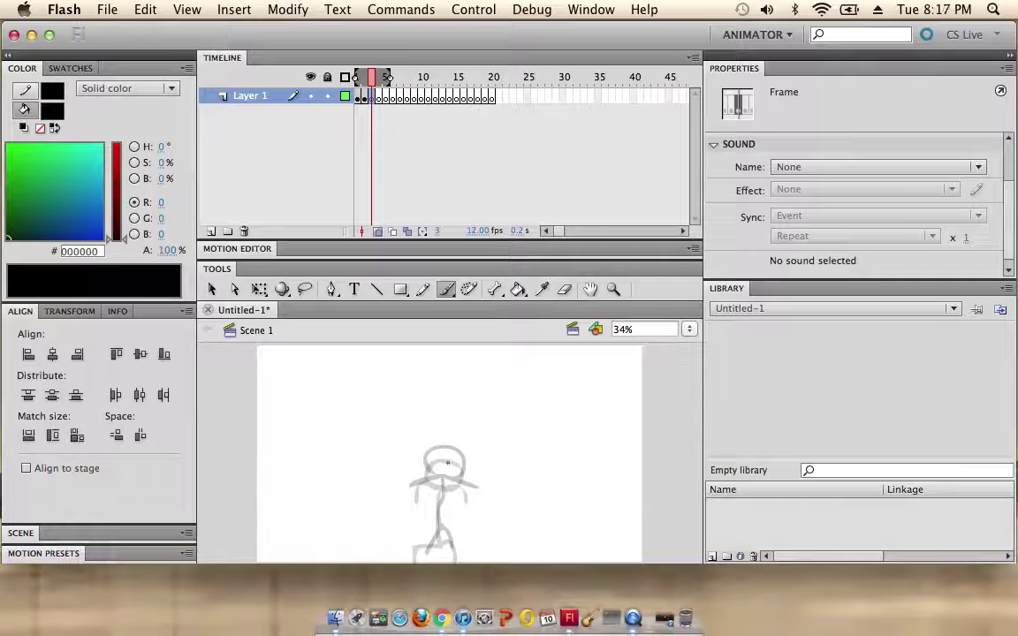
mouse_move(449, 461)
left_mouse_down()
mouse_move(446, 430)
mouse_move(470, 437)
mouse_move(467, 454)
mouse_move(445, 466)
mouse_move(452, 462)
mouse_move(441, 516)
left_mouse_up()
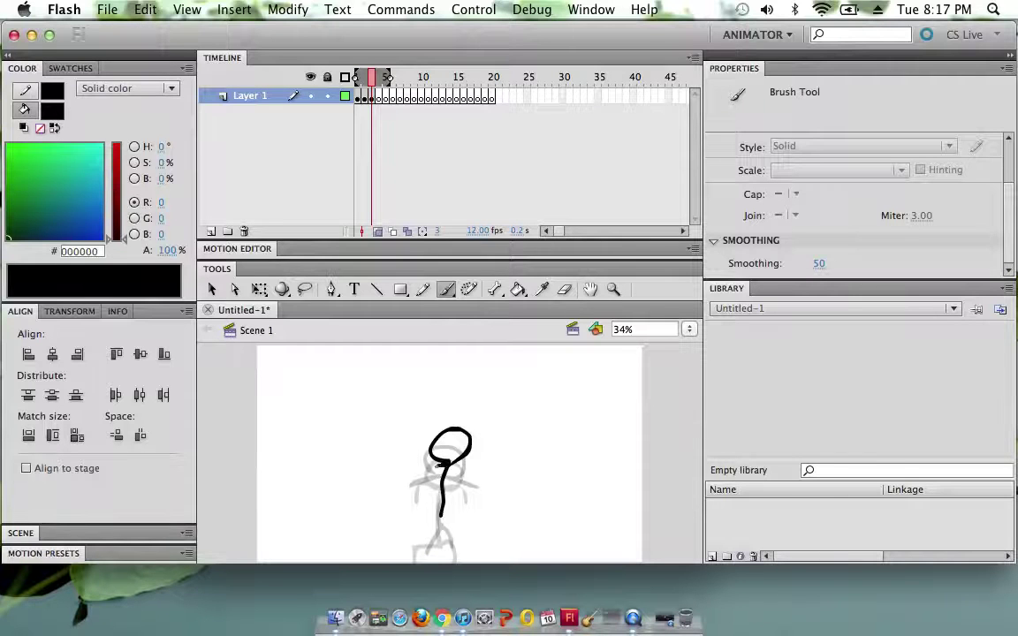
left_click_drag(419, 472, 477, 470)
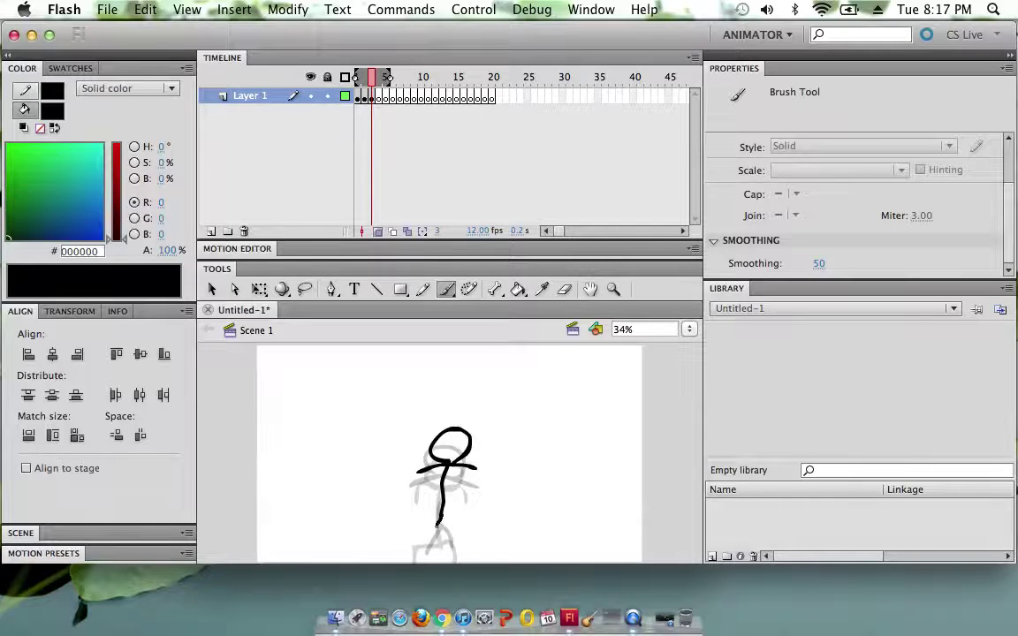
mouse_move(438, 523)
left_mouse_down()
mouse_move(434, 535)
mouse_move(454, 534)
left_mouse_up()
left_click(378, 95)
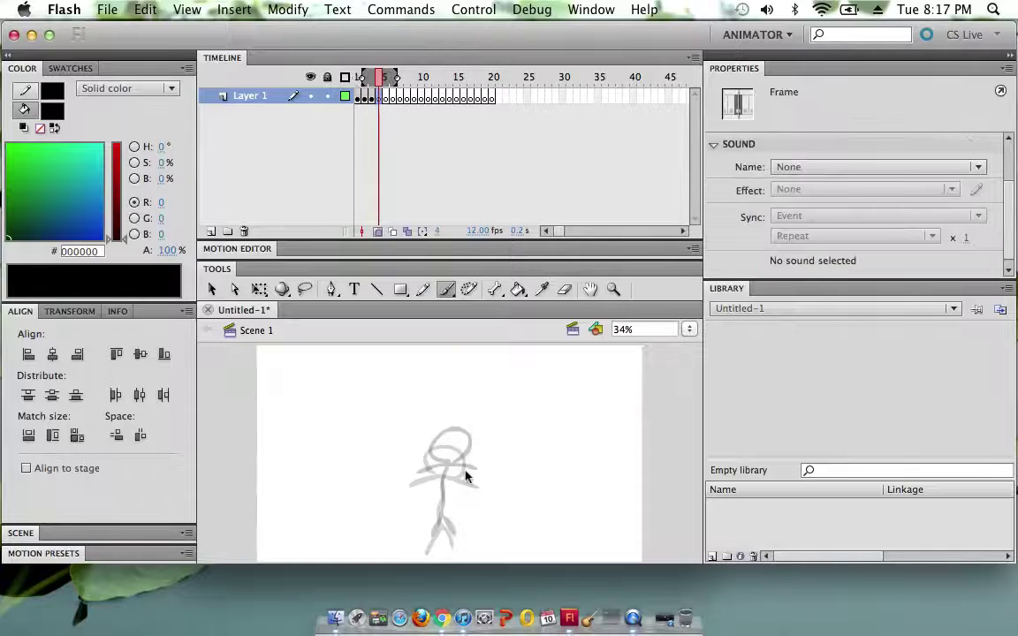
mouse_move(453, 449)
left_mouse_down()
mouse_move(430, 420)
mouse_move(451, 420)
mouse_move(462, 434)
mouse_move(447, 450)
mouse_move(445, 497)
mouse_move(462, 467)
mouse_move(432, 517)
mouse_move(460, 508)
left_mouse_up()
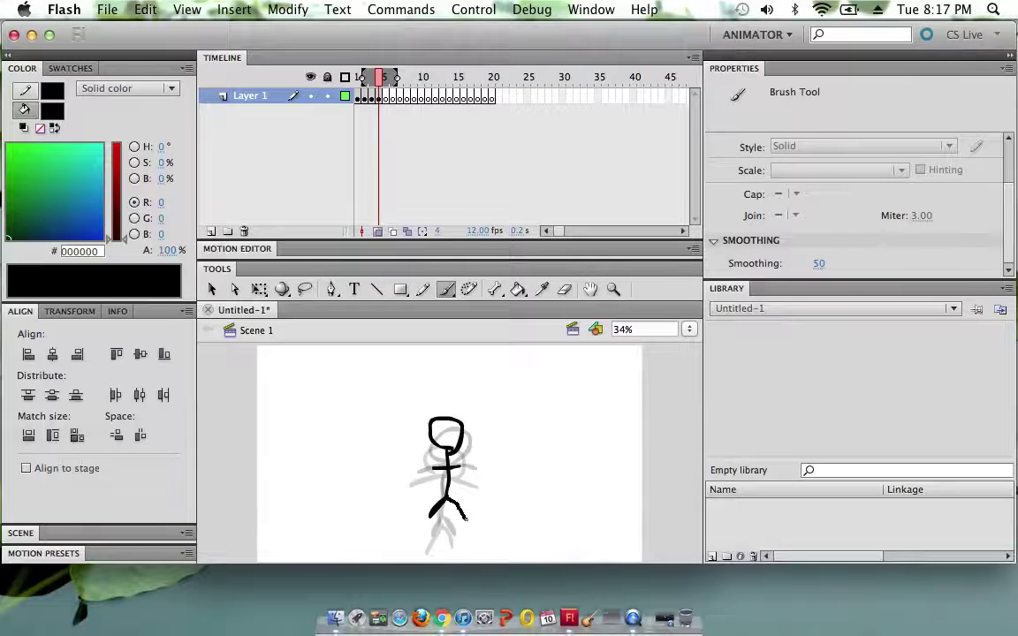
Go to frame 5 and extend the onion skin range to cover frames 1 to 20
left_click(388, 97)
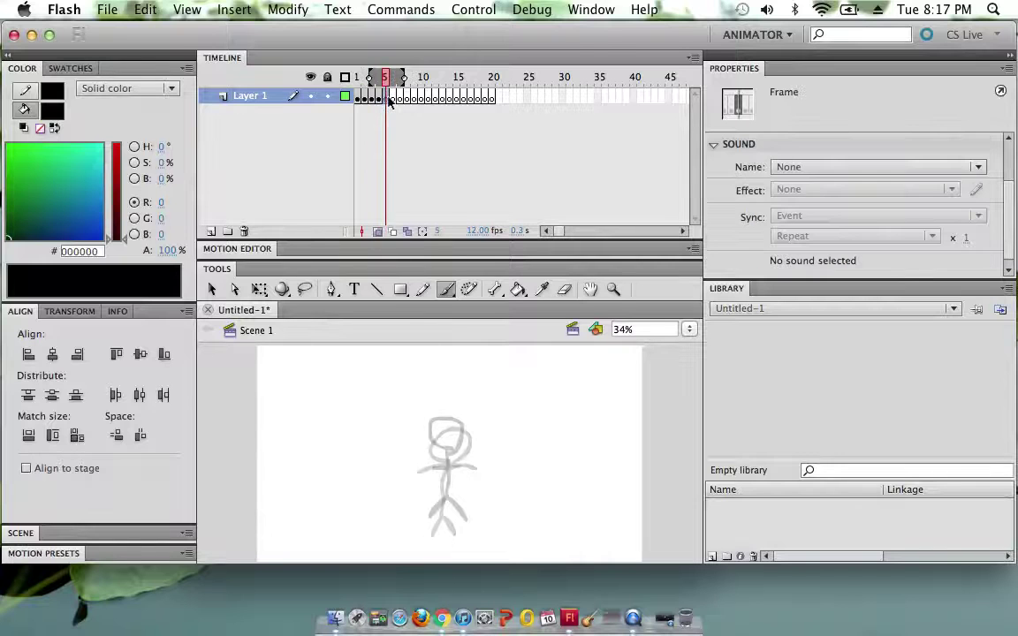
left_click_drag(370, 79, 350, 80)
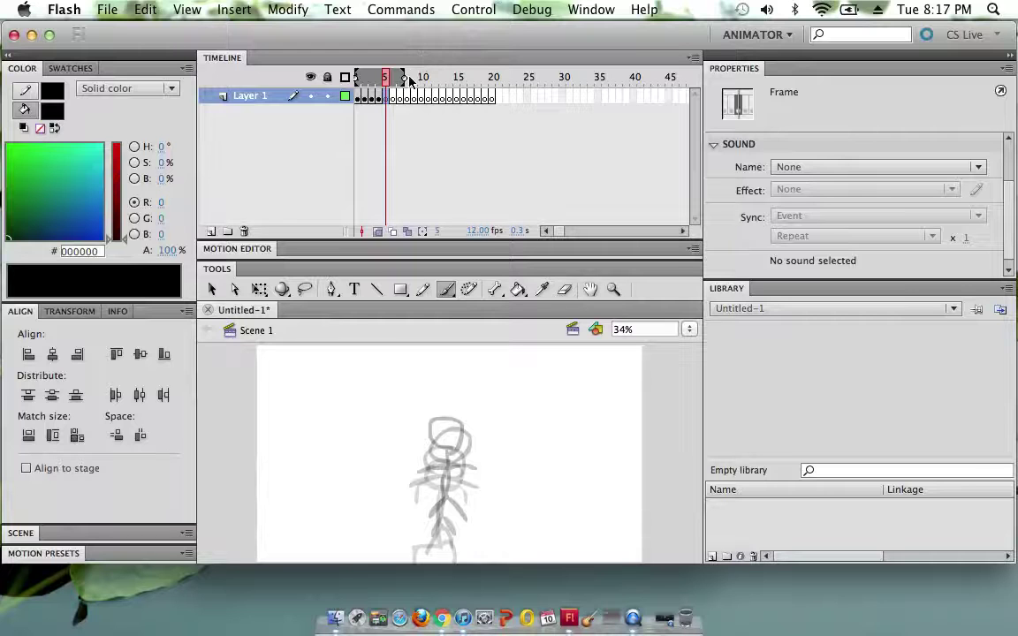
left_click_drag(409, 81, 494, 79)
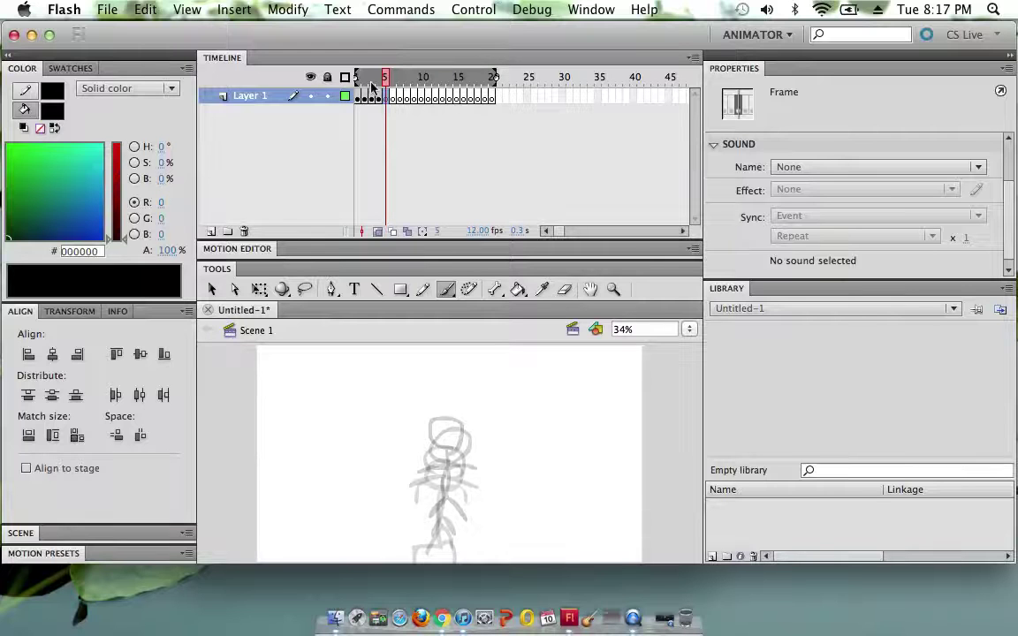
Scrub through the timeline with Onion Skin off to compare the drawn poses, and turn Onion Skin back on
left_click(372, 79)
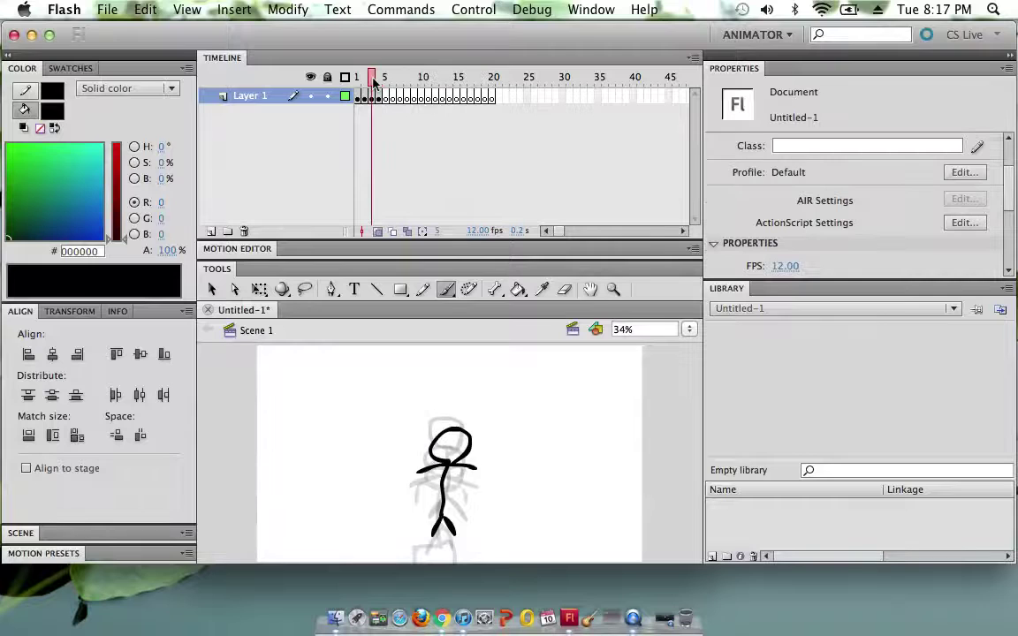
left_click(363, 78)
left_click(377, 231)
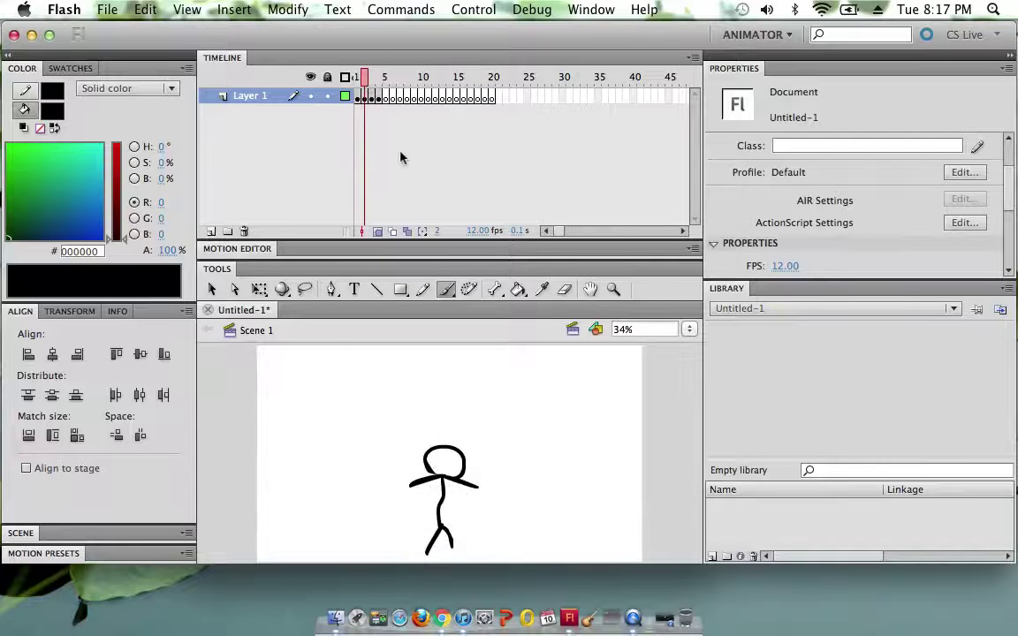
left_click_drag(364, 81, 381, 82)
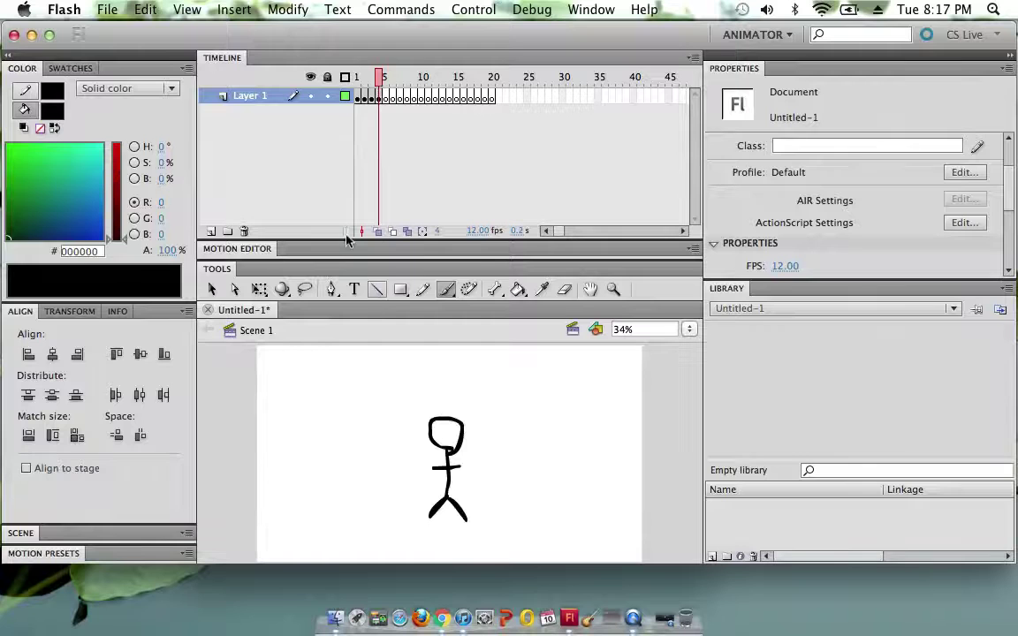
left_click(482, 79)
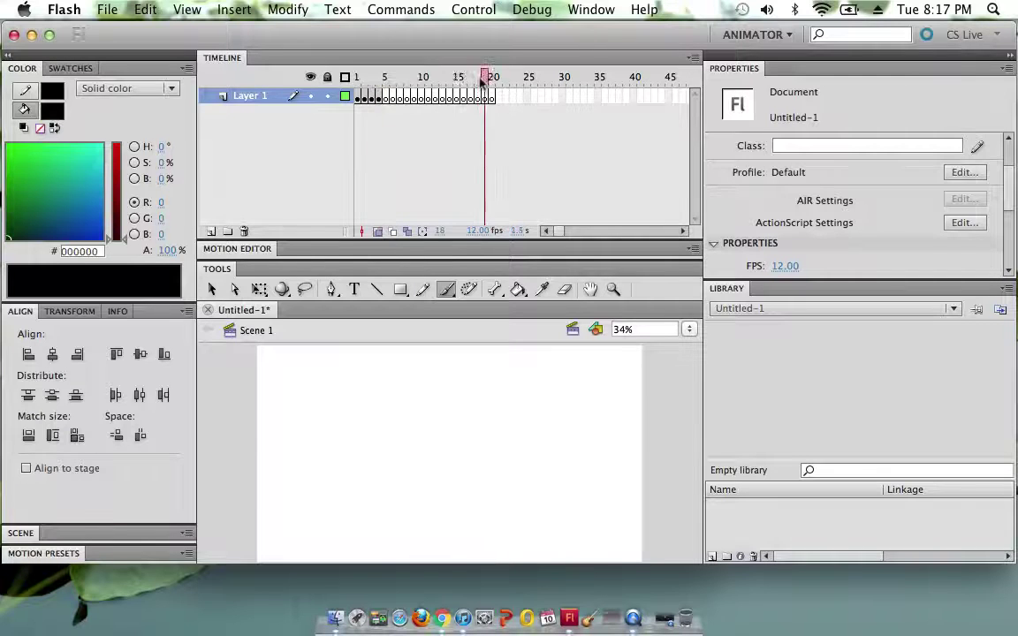
left_click_drag(481, 79, 472, 79)
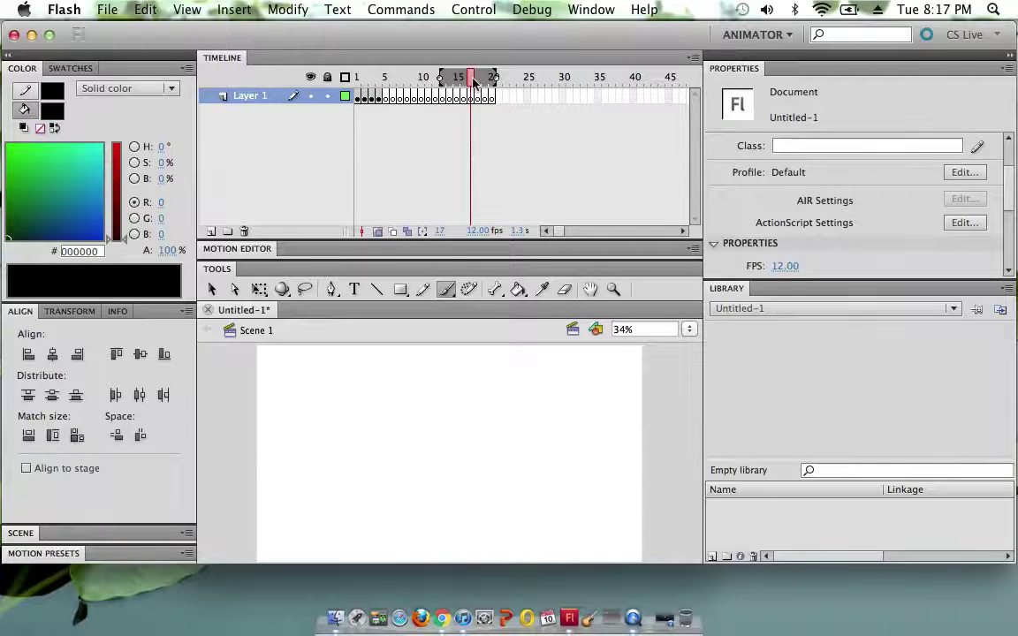
At frame 5, start the onion skin range at frame 3 and draw the stick figure above its frame 4 pose
left_click(385, 80)
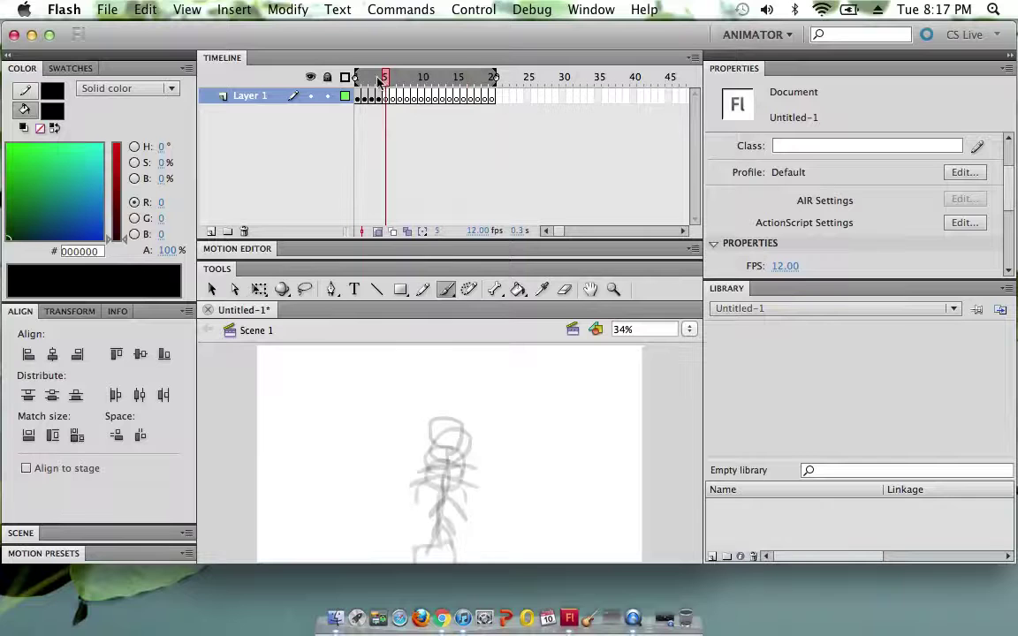
left_click_drag(357, 79, 372, 81)
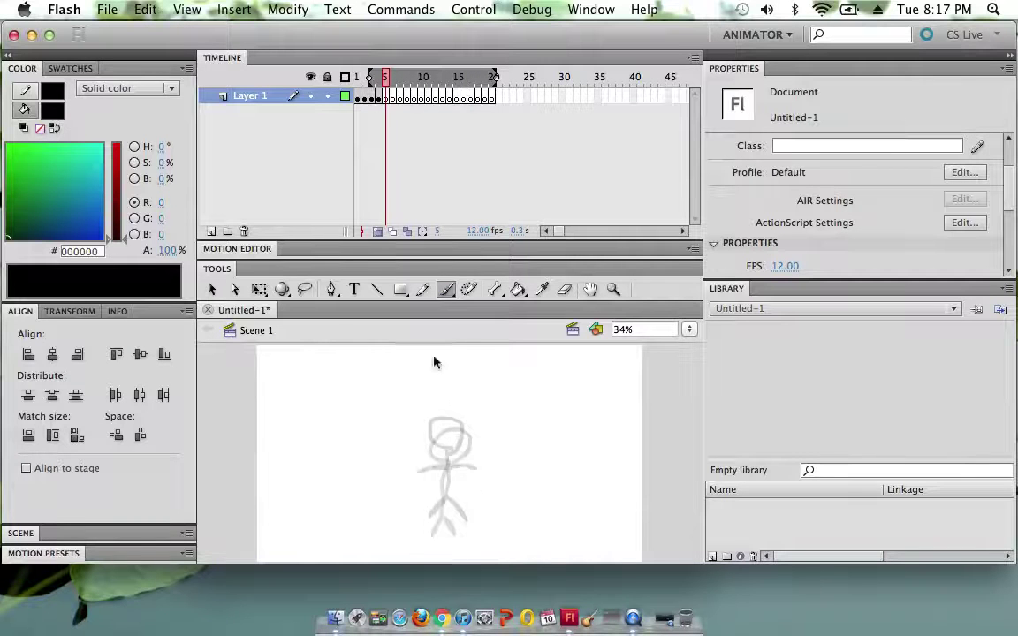
mouse_move(446, 429)
left_mouse_down()
mouse_move(442, 396)
mouse_move(462, 405)
mouse_move(464, 419)
mouse_move(445, 427)
mouse_move(445, 484)
left_mouse_up()
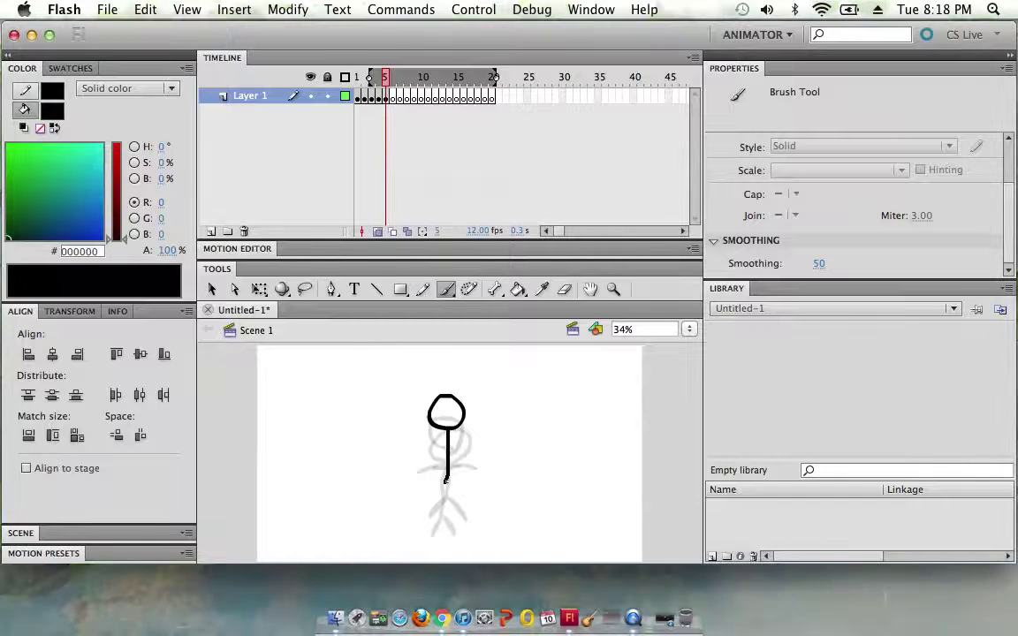
mouse_move(448, 434)
left_mouse_down()
mouse_move(426, 447)
mouse_move(470, 443)
left_mouse_up()
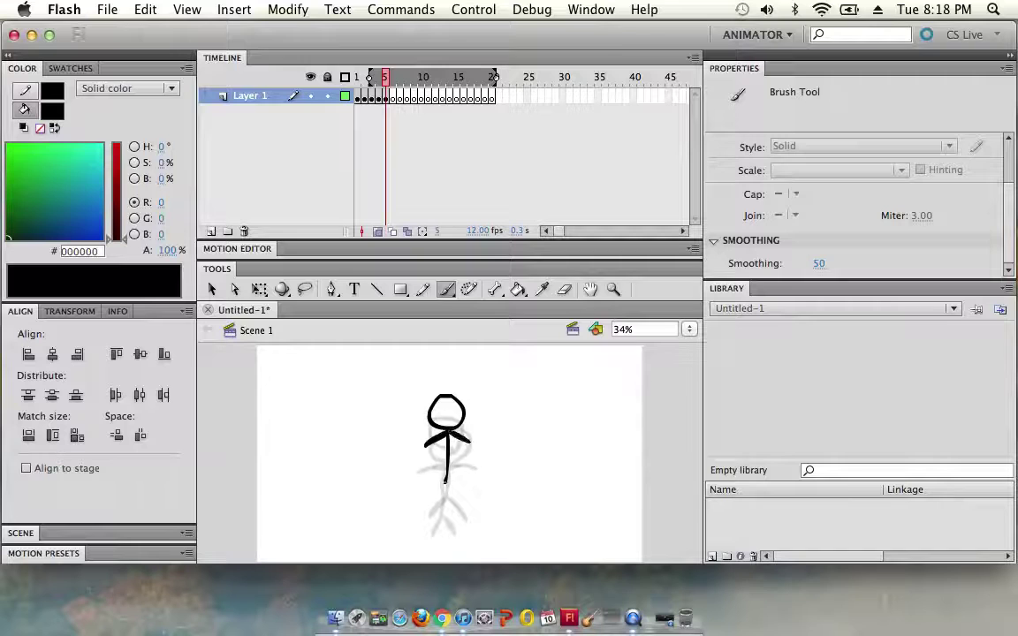
mouse_move(446, 482)
left_mouse_down()
mouse_move(428, 504)
mouse_move(455, 487)
mouse_move(463, 501)
left_mouse_up()
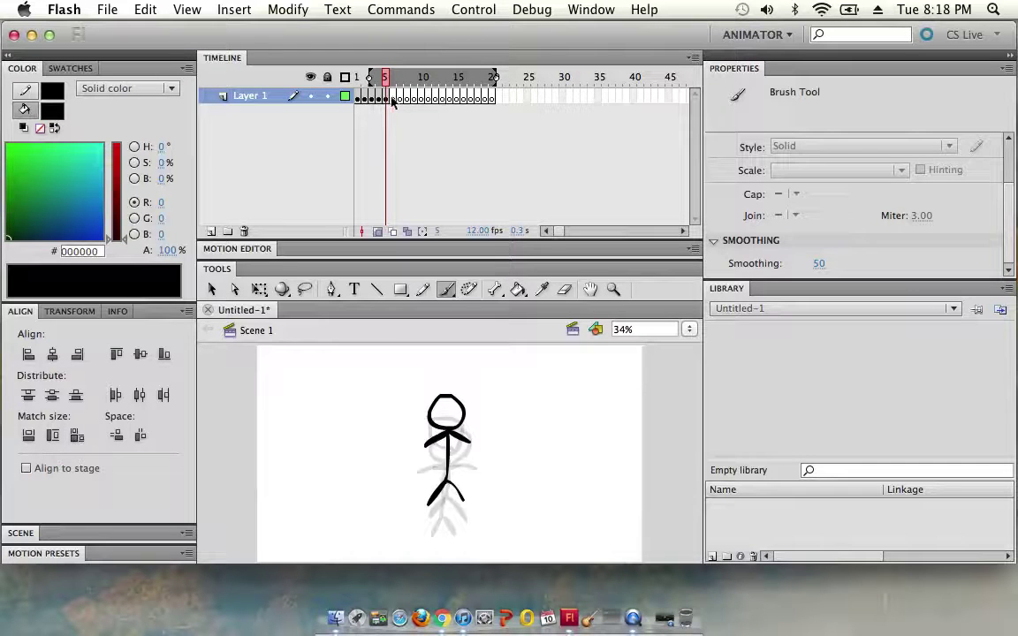
Draw the stick figure in frame 6 with raised arms and in frame 7 with outstretched arms, each lower than the previous pose
left_click(393, 97)
mouse_move(451, 451)
left_mouse_down()
mouse_move(433, 436)
mouse_move(447, 425)
mouse_move(464, 445)
mouse_move(451, 484)
mouse_move(472, 428)
mouse_move(423, 440)
left_mouse_up()
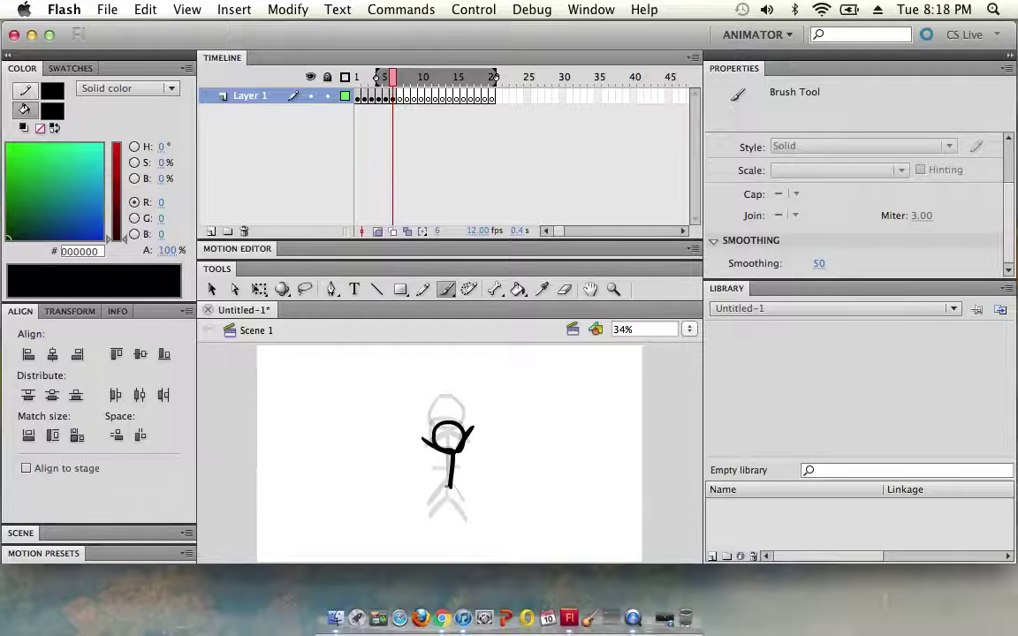
mouse_move(441, 490)
left_mouse_down()
mouse_move(436, 503)
mouse_move(469, 490)
mouse_move(477, 500)
left_mouse_up()
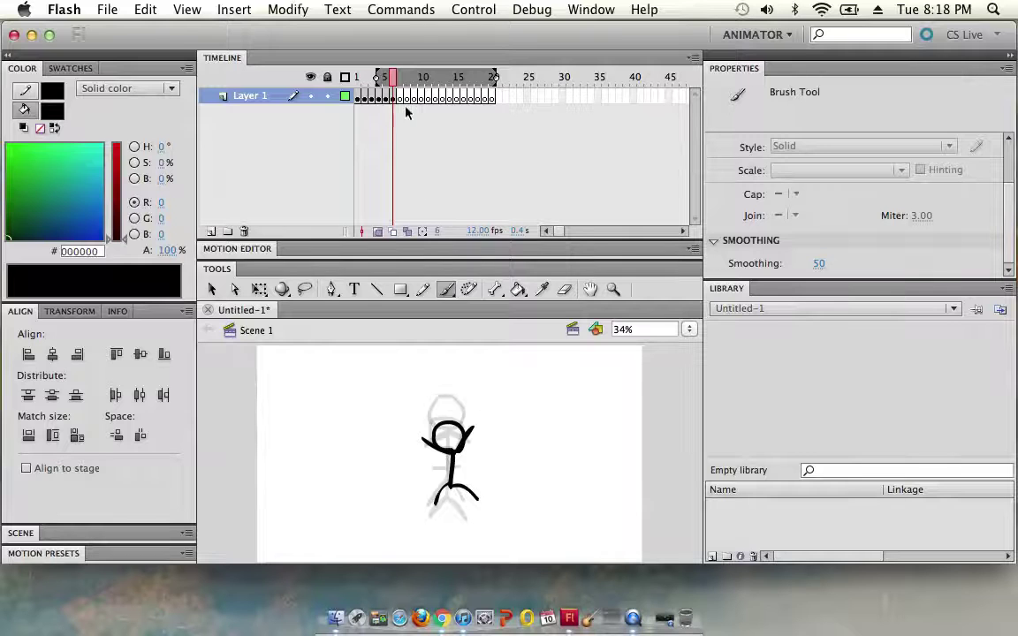
left_click(401, 98)
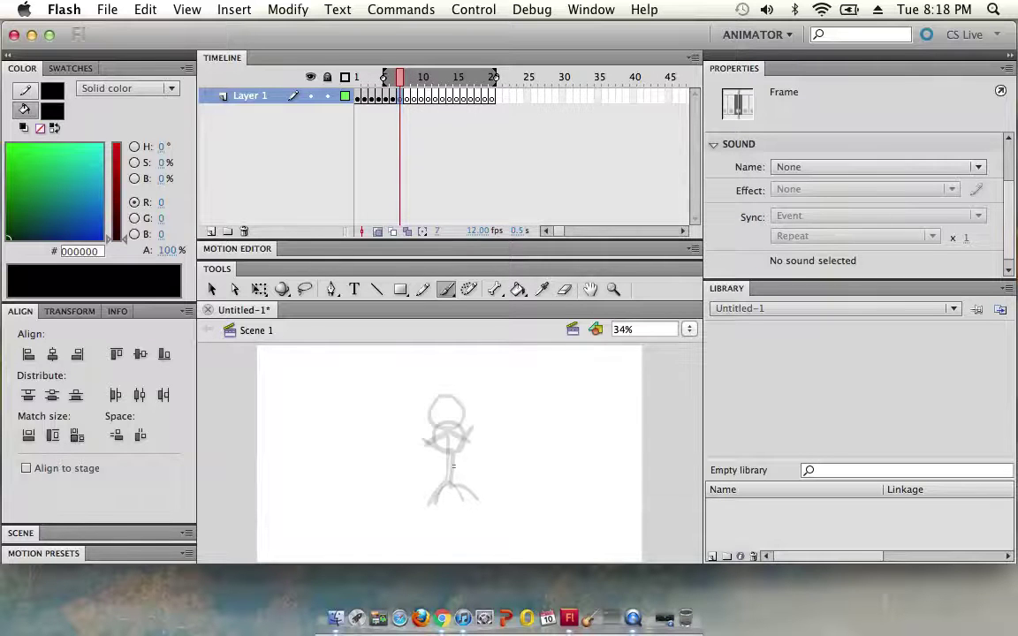
mouse_move(453, 467)
left_mouse_down()
mouse_move(441, 441)
mouse_move(454, 438)
mouse_move(466, 459)
mouse_move(453, 466)
left_mouse_up()
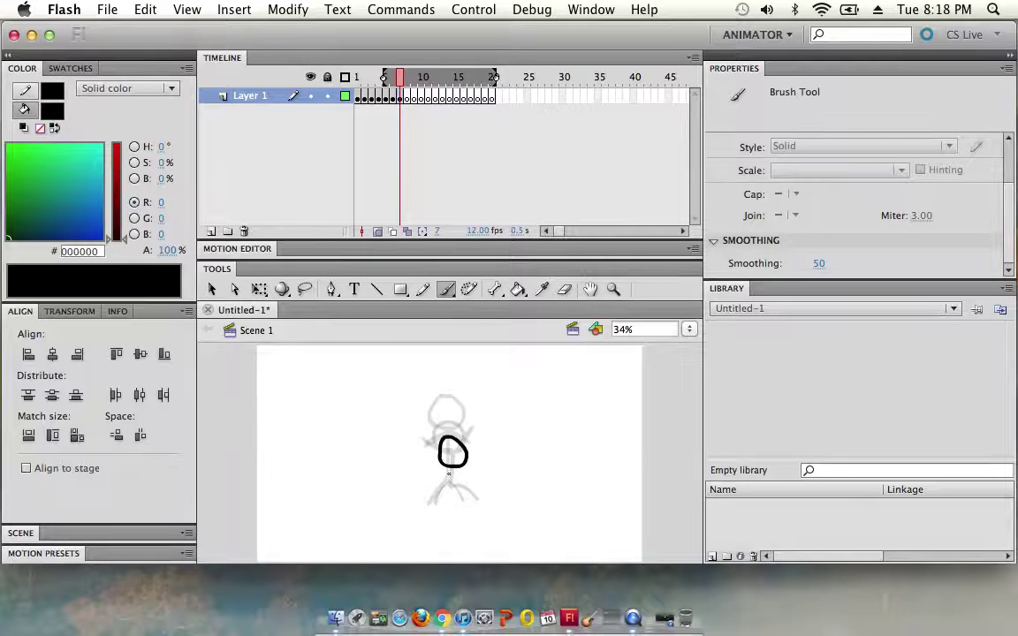
mouse_move(456, 473)
left_mouse_down()
mouse_move(451, 507)
mouse_move(471, 484)
left_mouse_up()
mouse_move(435, 532)
left_mouse_down()
mouse_move(452, 507)
mouse_move(460, 529)
left_mouse_up()
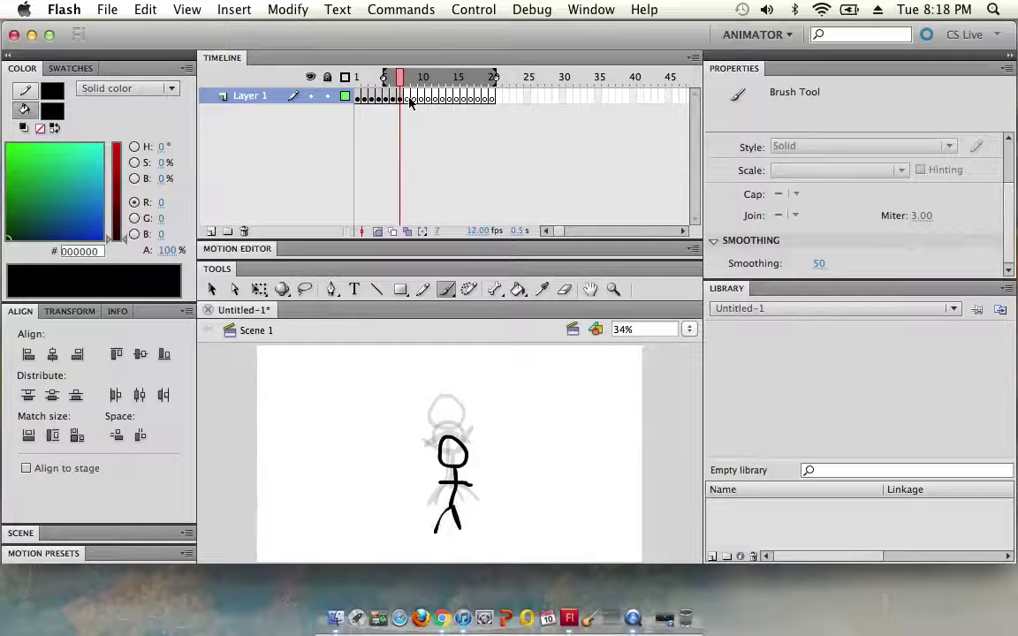
Draw the stick figure with outstretched arms in frames 8 and 9, each pose slightly lower than the onion-skinned one before it
key("F7")
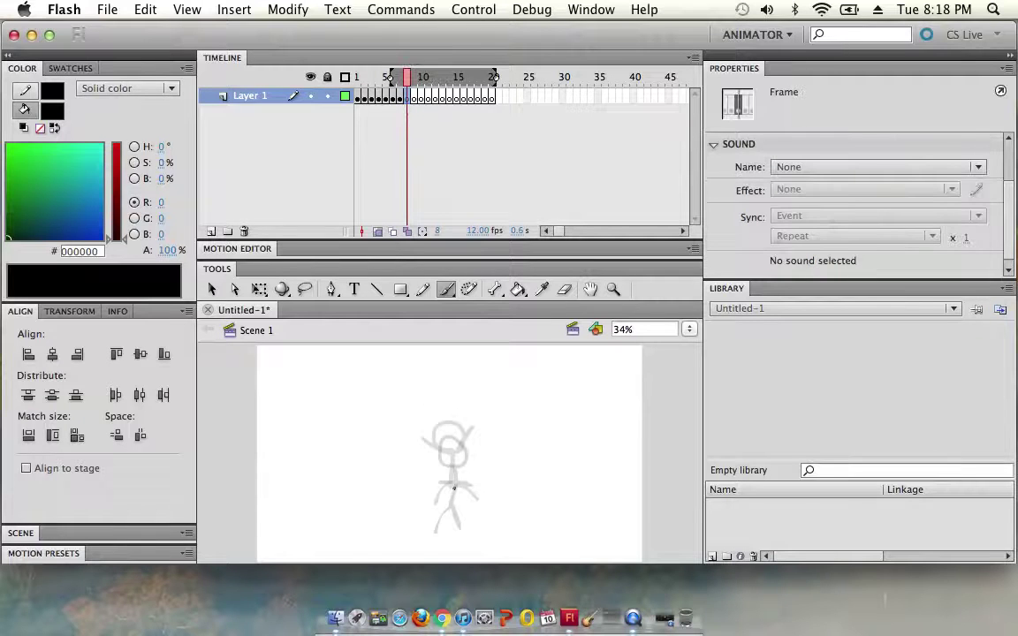
key("b")
mouse_move(454, 457)
left_mouse_down()
mouse_move(440, 469)
mouse_move(451, 483)
mouse_move(465, 458)
mouse_move(451, 456)
mouse_move(450, 513)
mouse_move(461, 498)
left_mouse_up()
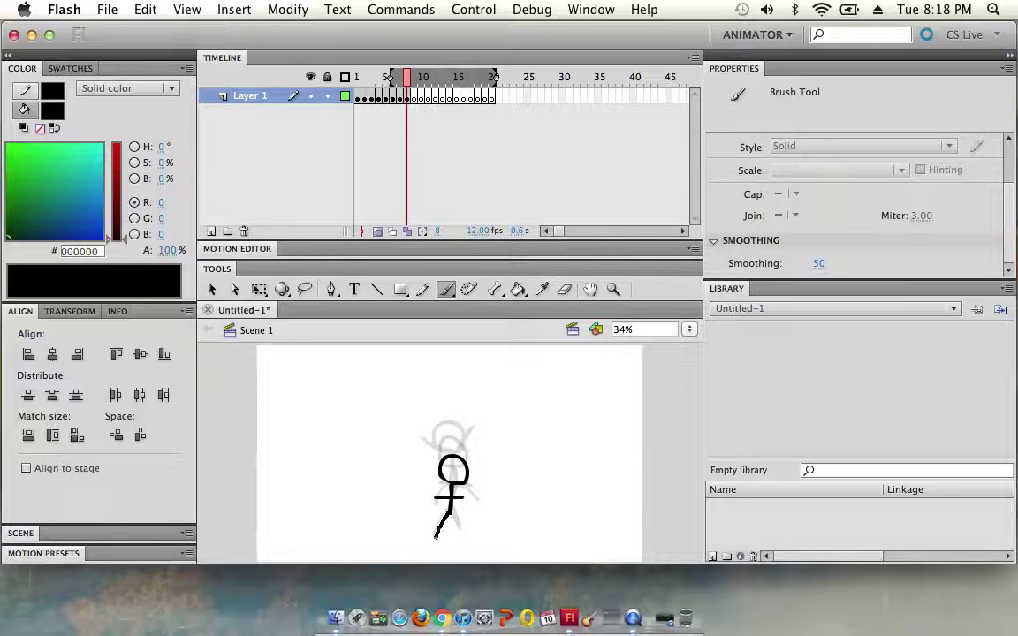
mouse_move(436, 536)
left_mouse_down()
mouse_move(450, 515)
mouse_move(458, 537)
left_mouse_up()
left_click(414, 100)
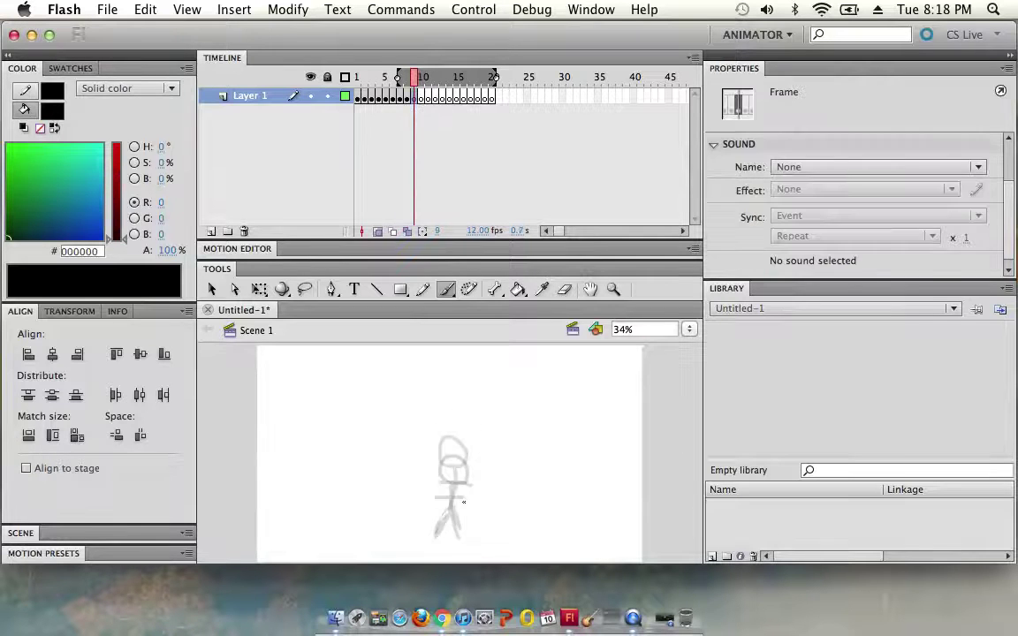
mouse_move(451, 469)
left_mouse_down()
mouse_move(439, 486)
mouse_move(458, 497)
mouse_move(453, 466)
mouse_move(448, 533)
mouse_move(469, 508)
mouse_move(439, 553)
mouse_move(467, 554)
left_mouse_up()
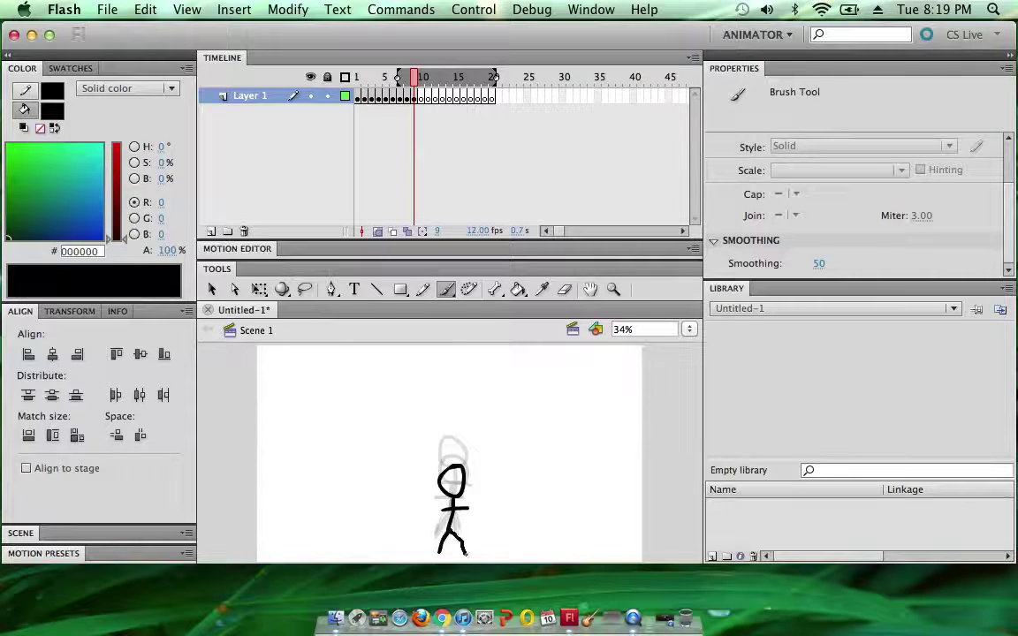
Draw the landing pose in frame 10, with the stick figure lower than in frame 9 and its arms and knees bent
left_click(423, 98)
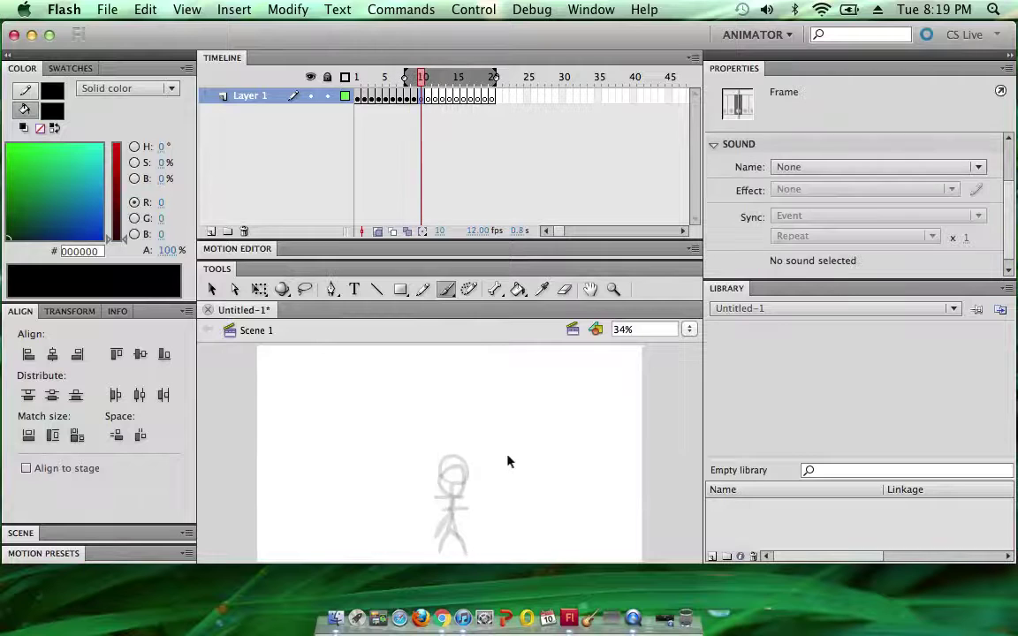
mouse_move(453, 507)
left_mouse_down()
mouse_move(445, 485)
mouse_move(469, 495)
mouse_move(454, 507)
left_mouse_up()
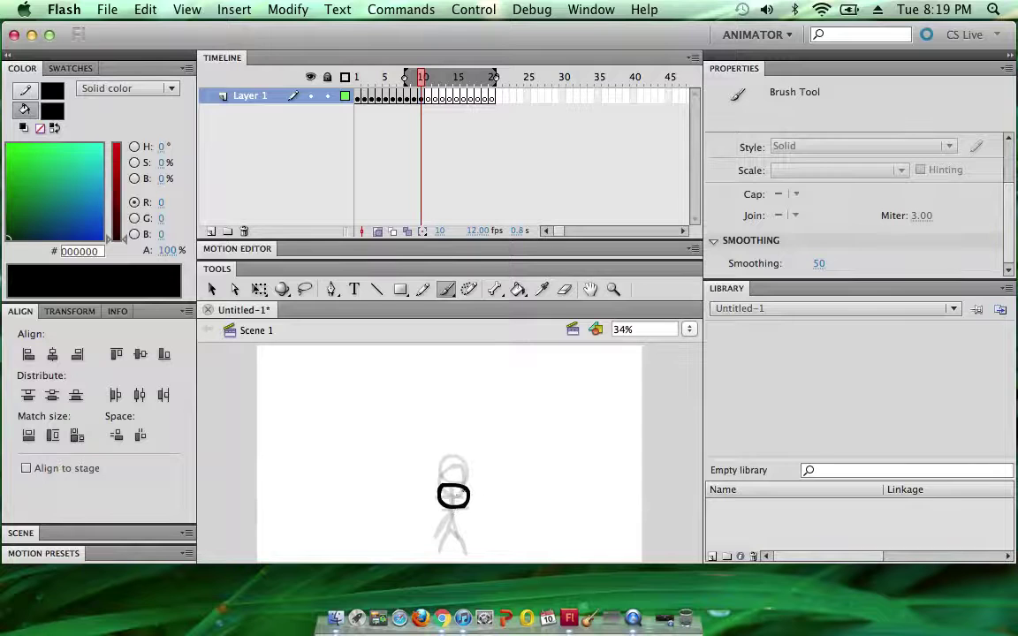
mouse_move(452, 509)
left_mouse_down()
mouse_move(452, 541)
mouse_move(433, 550)
left_mouse_up()
left_click_drag(453, 545, 467, 552)
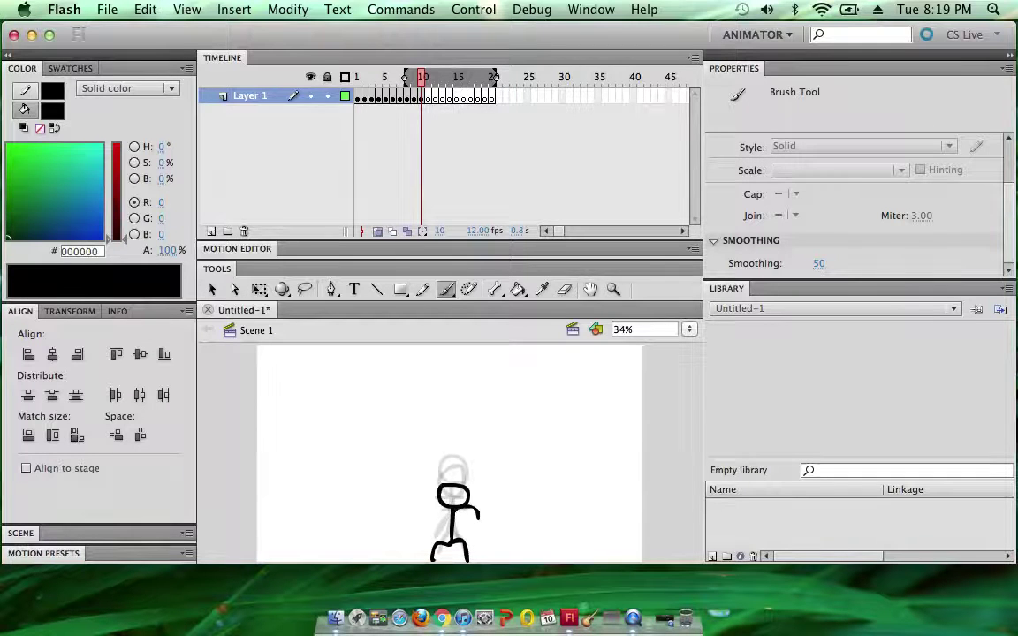
Rewind the timeline and play the drawn jump from the first frame
left_click(474, 8)
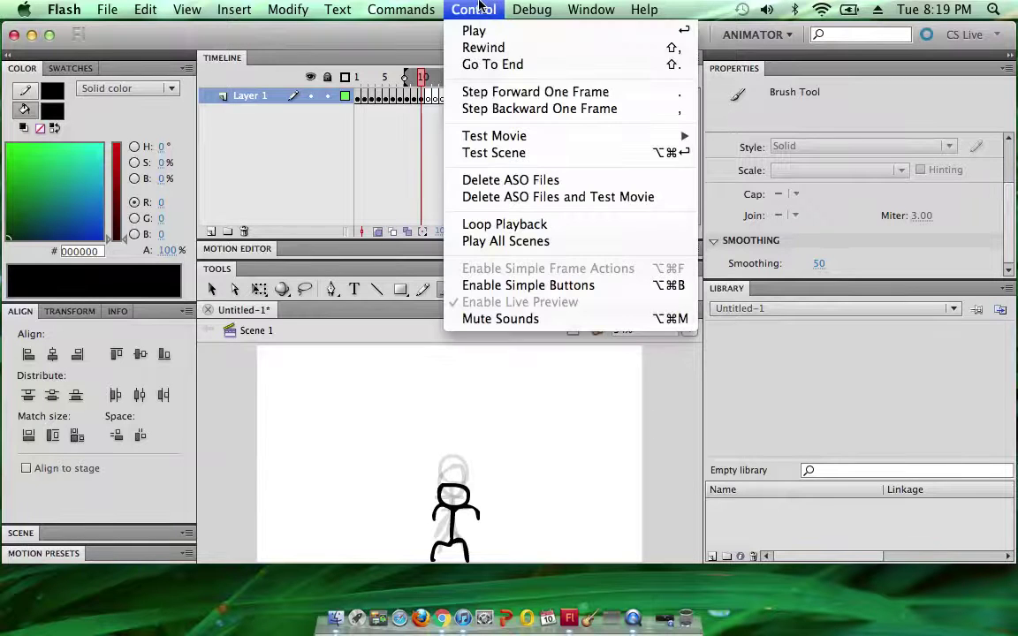
left_click(473, 47)
left_click(476, 8)
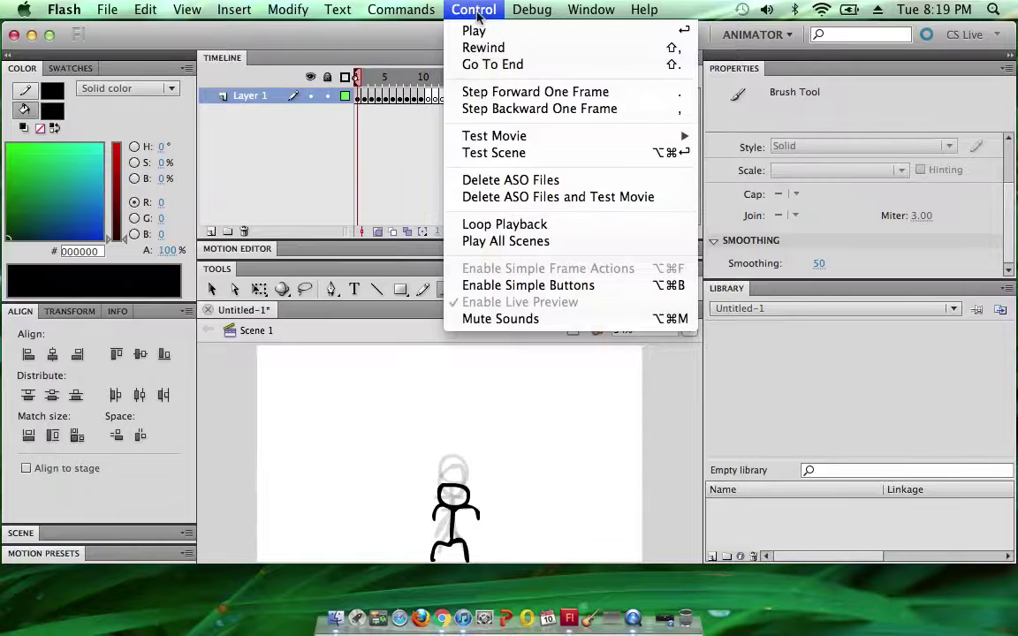
left_click(478, 28)
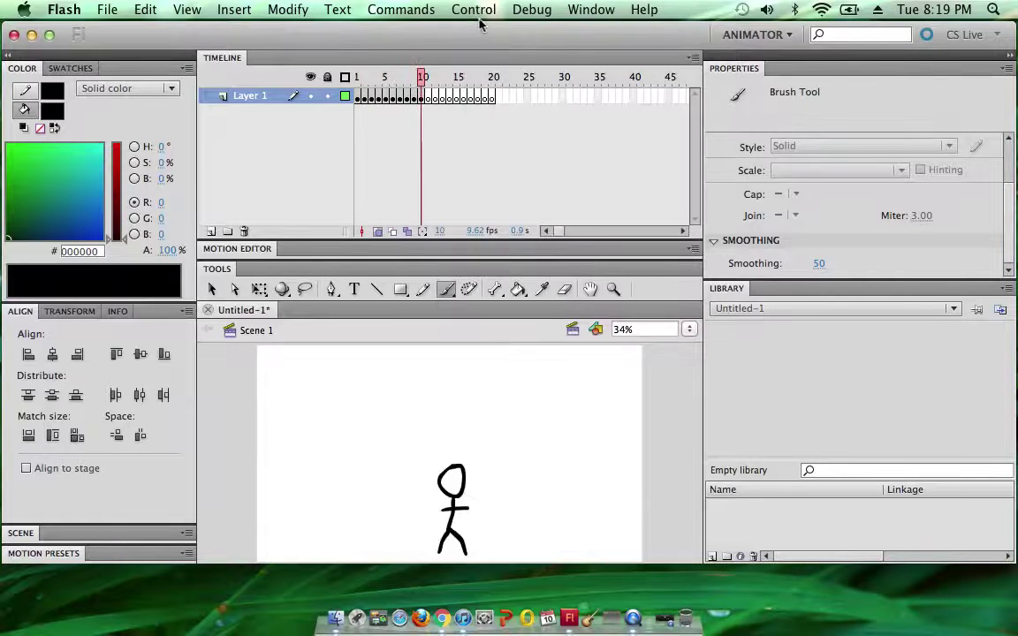
left_click(477, 11)
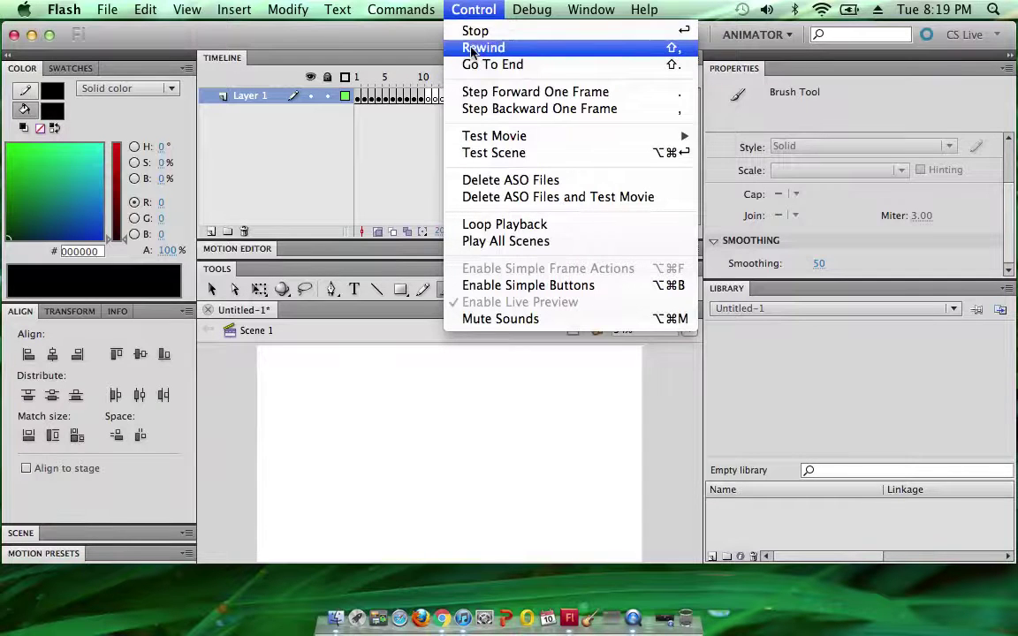
left_click(403, 133)
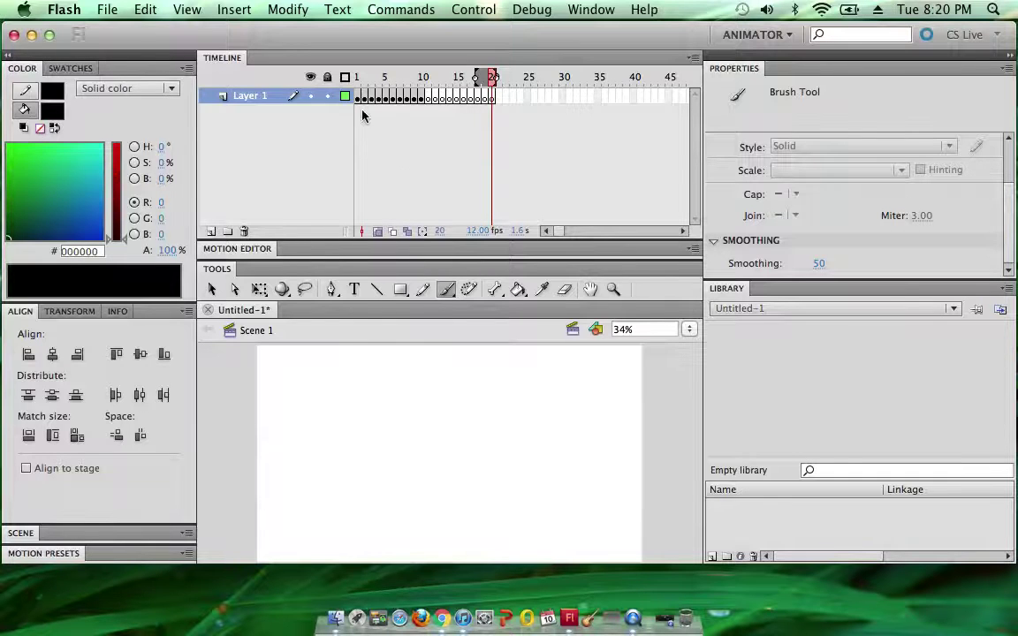
Remove the empty frames 11 to 20 from Layer 1
left_click_drag(429, 98, 485, 108)
right_click(473, 96)
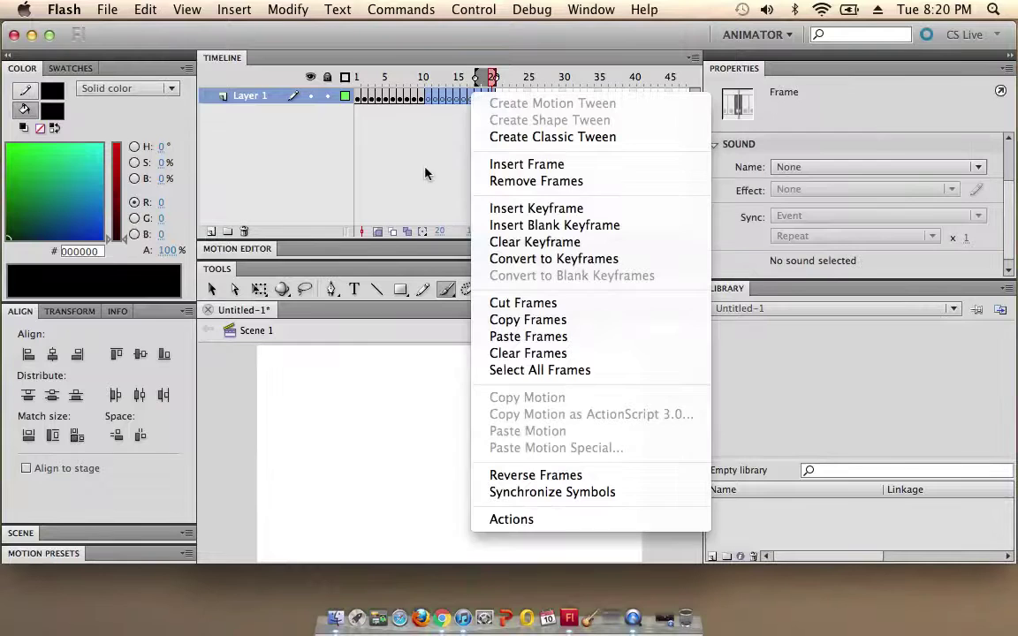
left_click(457, 123)
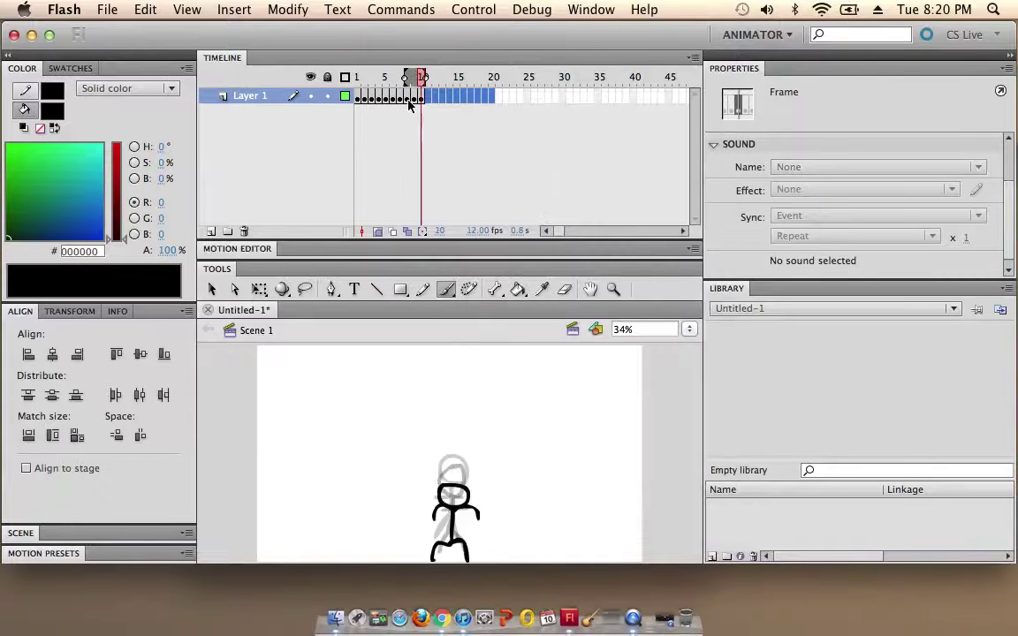
Copy frames 1 to 10 of Layer 1 and paste them starting at frame 11
left_click_drag(358, 100, 417, 103)
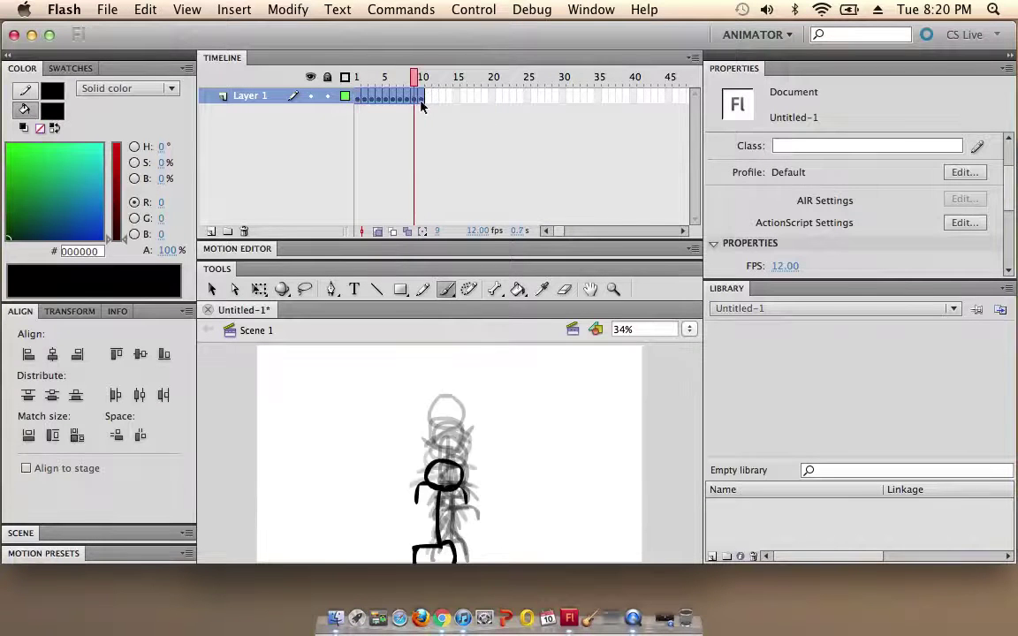
left_click(421, 100)
right_click(421, 103)
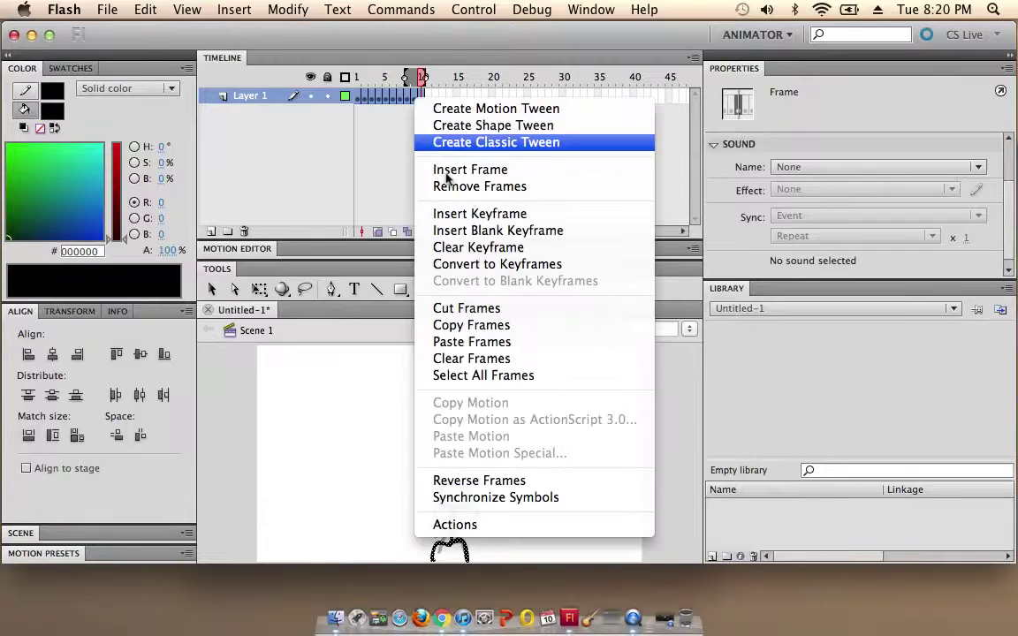
left_click(492, 326)
right_click(430, 101)
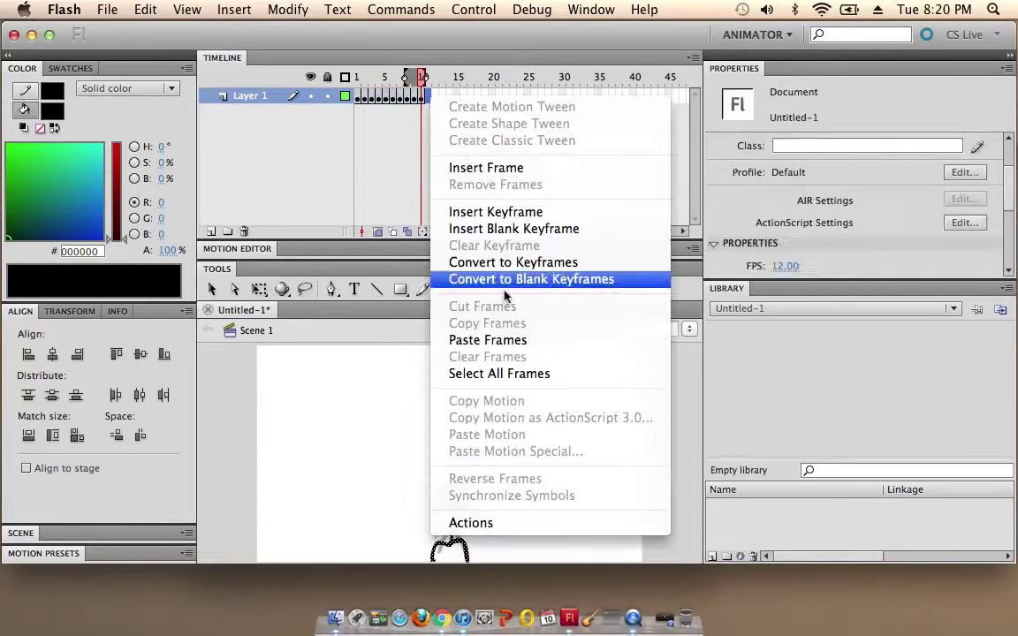
left_click(488, 339)
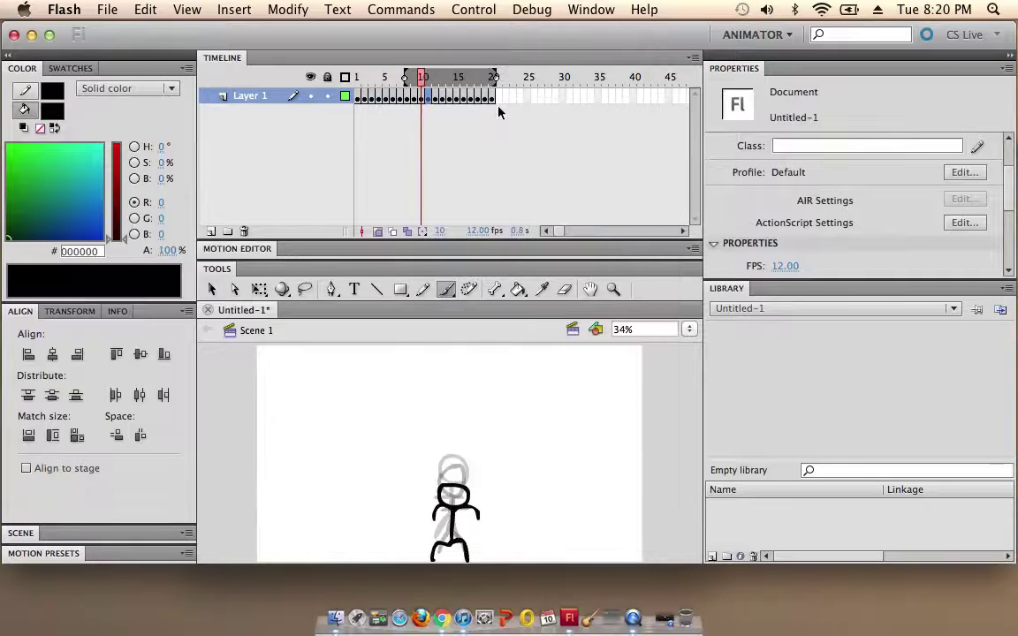
Paste the copied ten-frame jump again at frames 21, 31 and 41 to repeat it up to frame 50
right_click(500, 101)
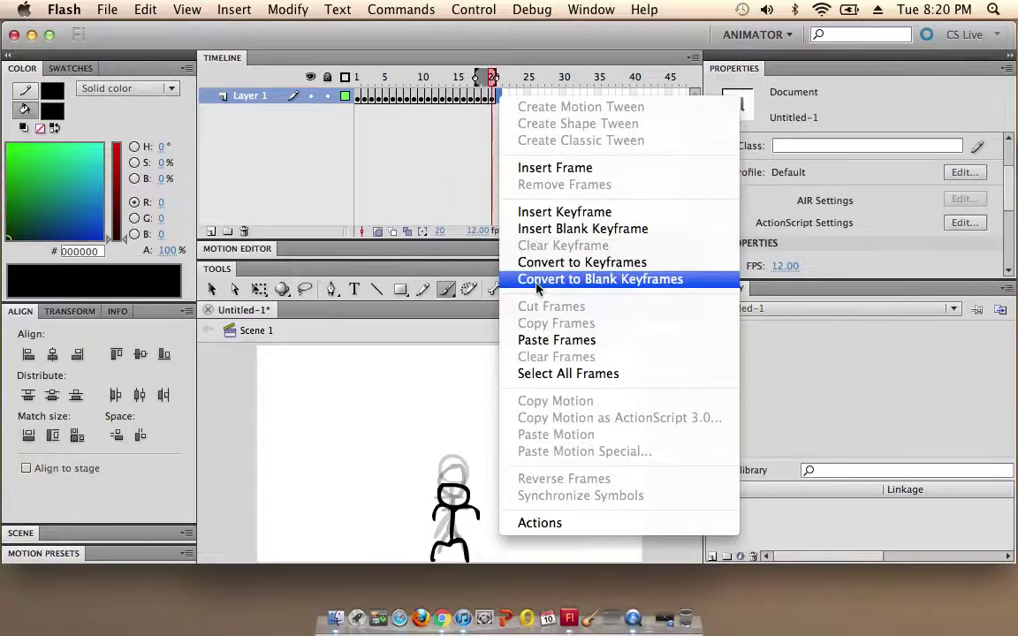
left_click(568, 339)
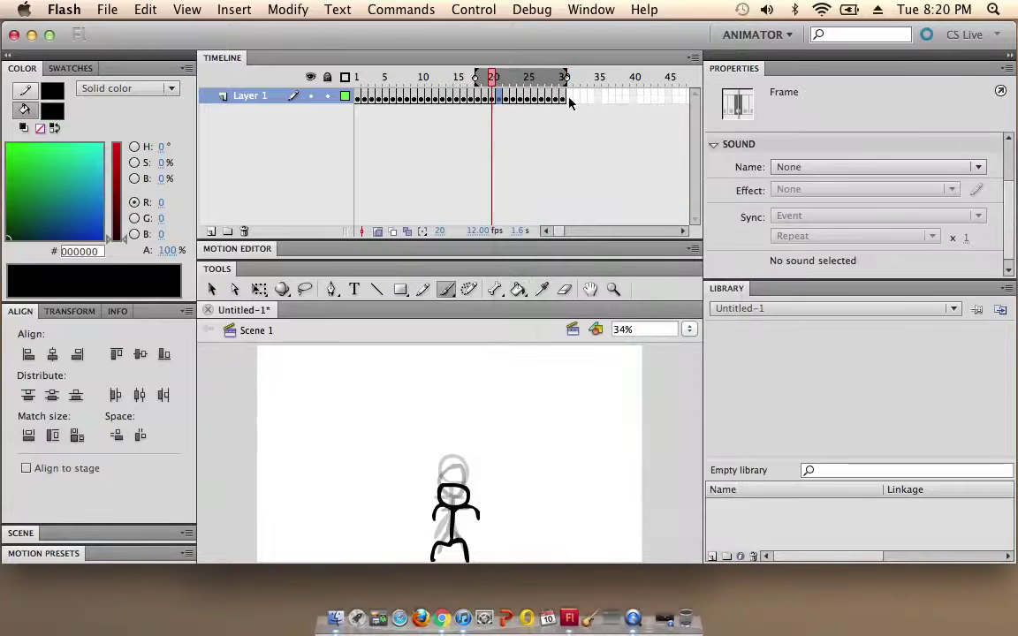
right_click(569, 99)
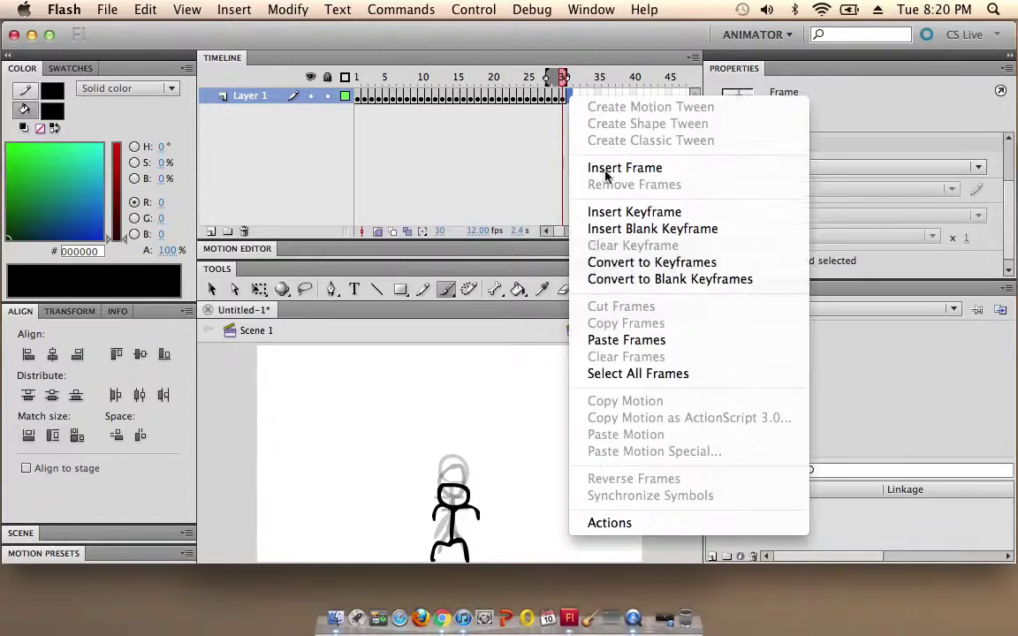
left_click(645, 340)
left_click(538, 204)
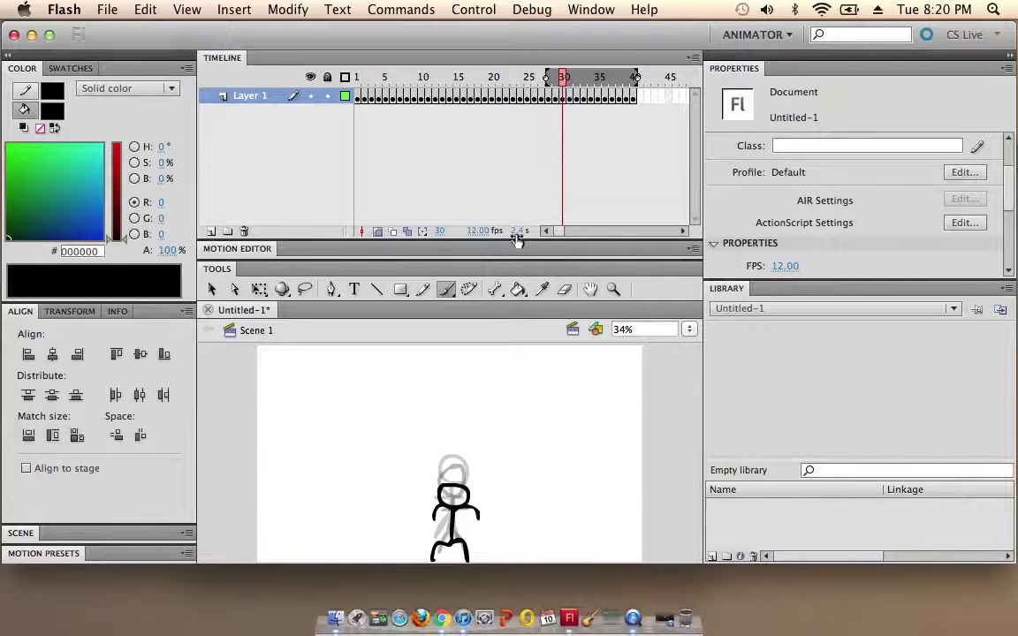
right_click(644, 97)
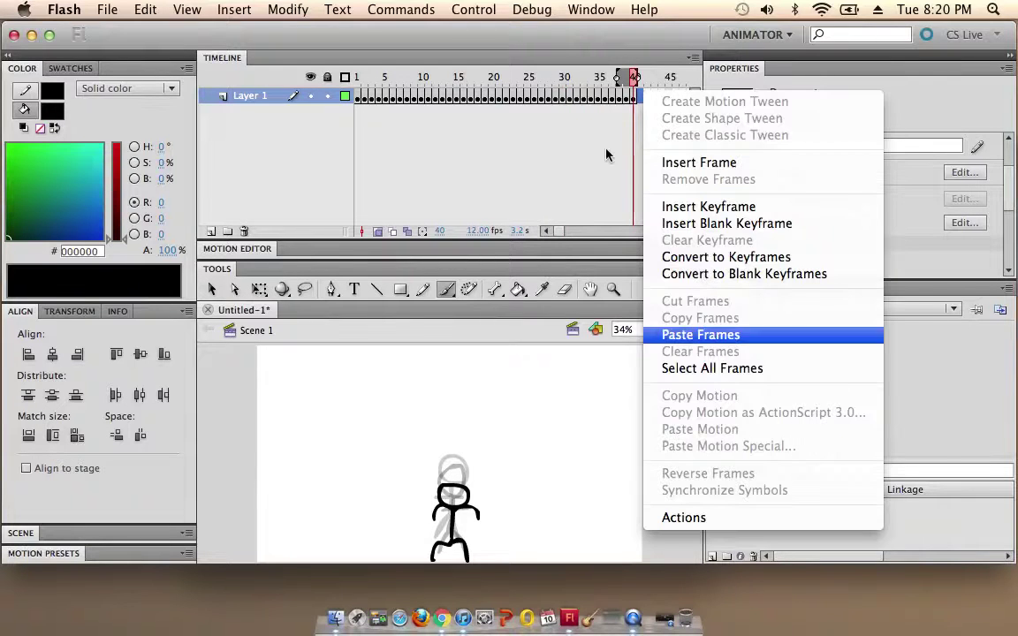
left_click(701, 335)
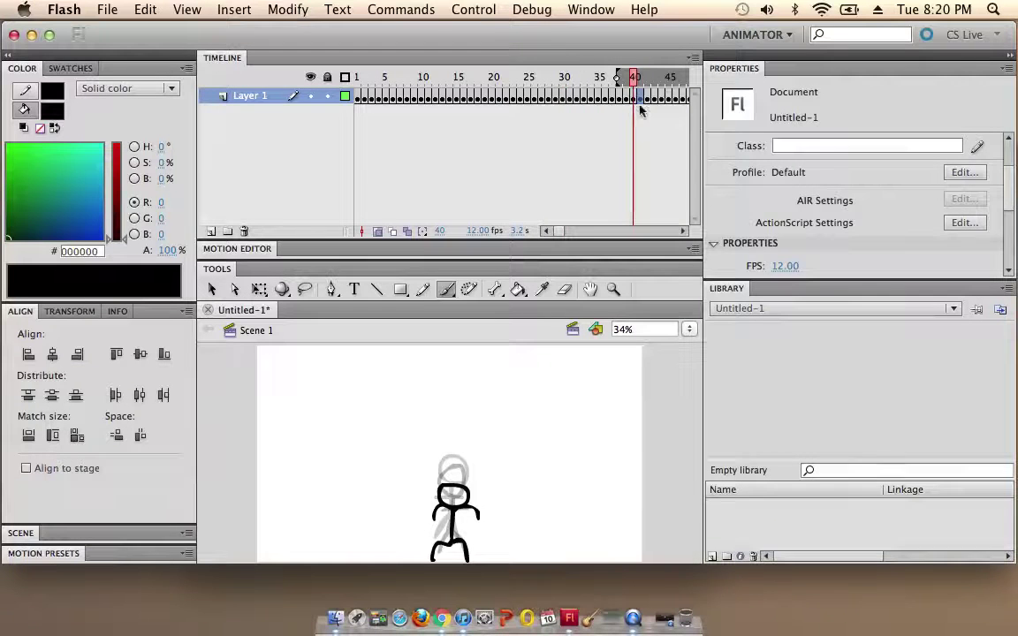
Rewind to the first frame and play the full sequence of repeated jumps
left_click(477, 8)
left_click(482, 47)
left_click(474, 9)
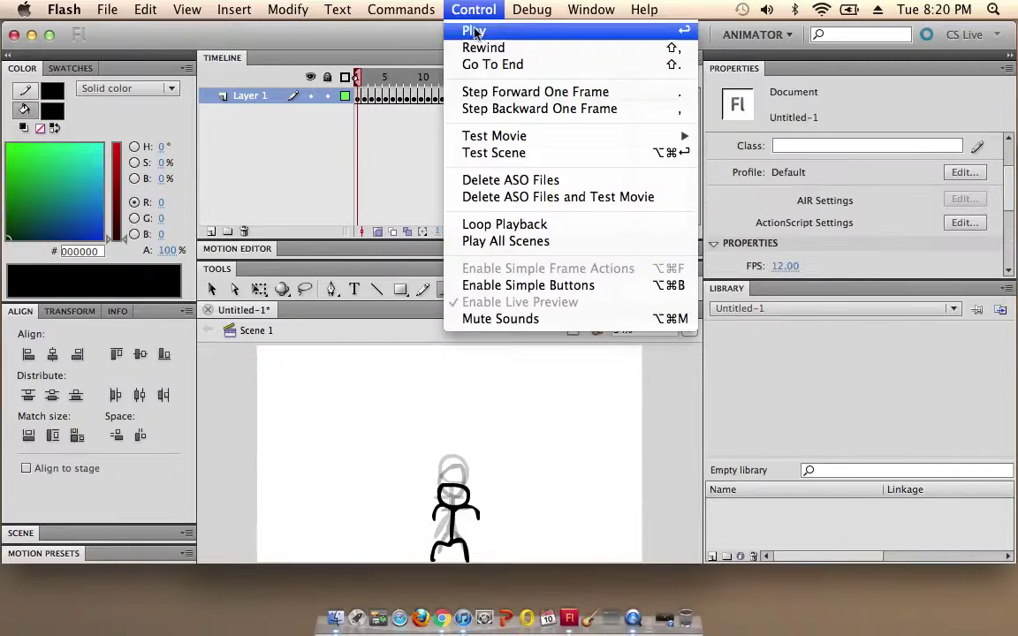
left_click(475, 32)
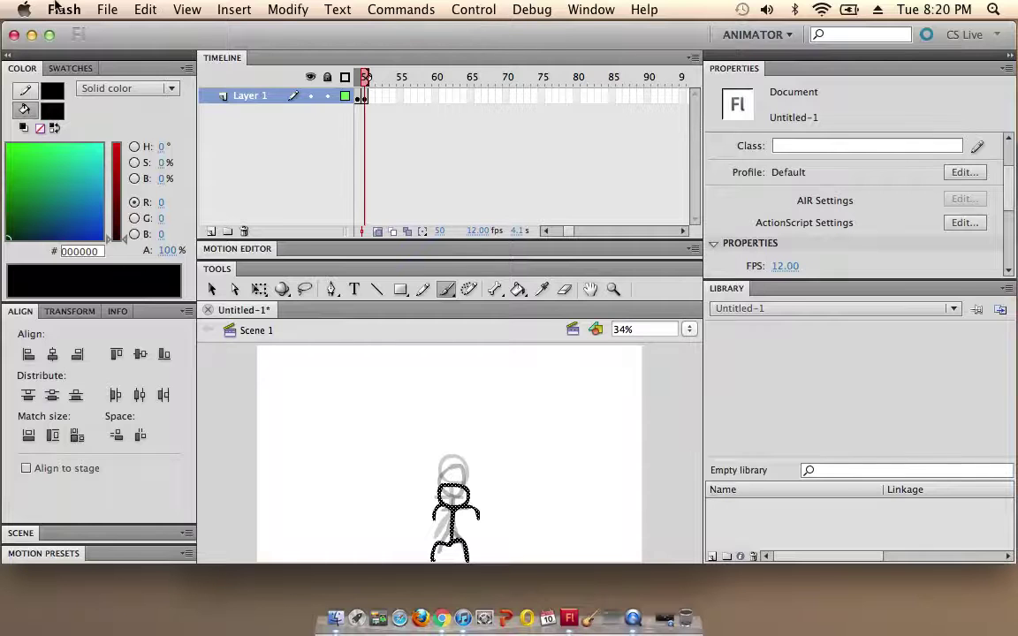
Create a new ActionScript 3.0 document and switch back to the Untitled-1 animation
left_click(105, 12)
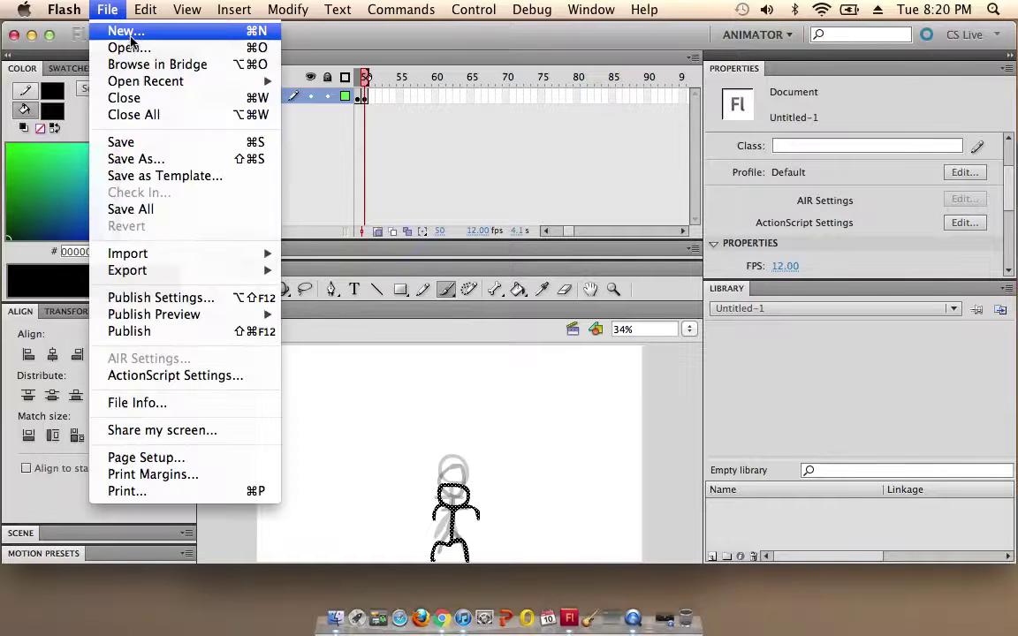
left_click(168, 33)
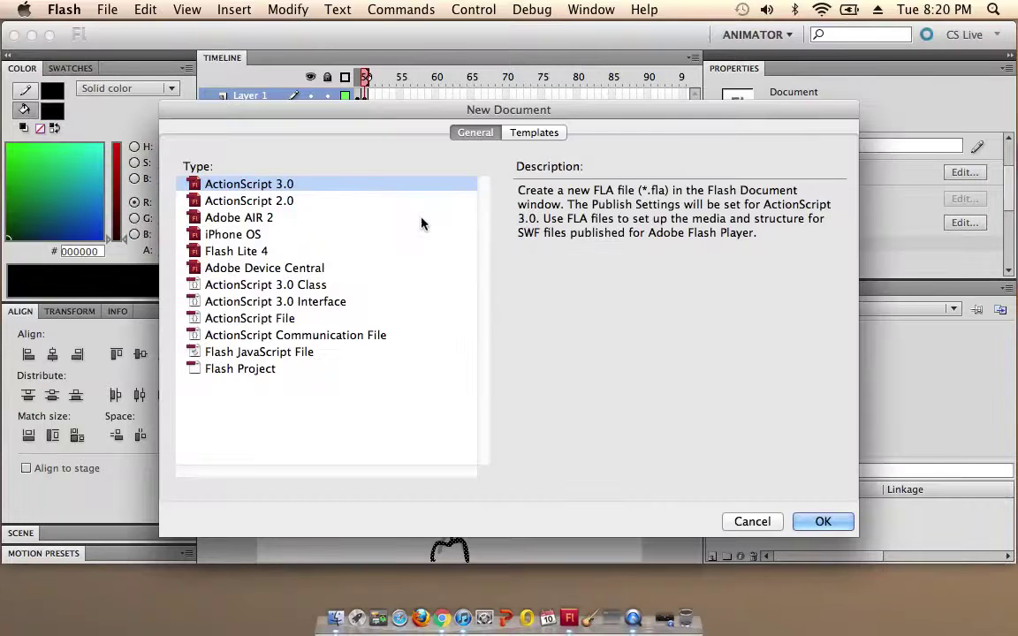
left_click(835, 522)
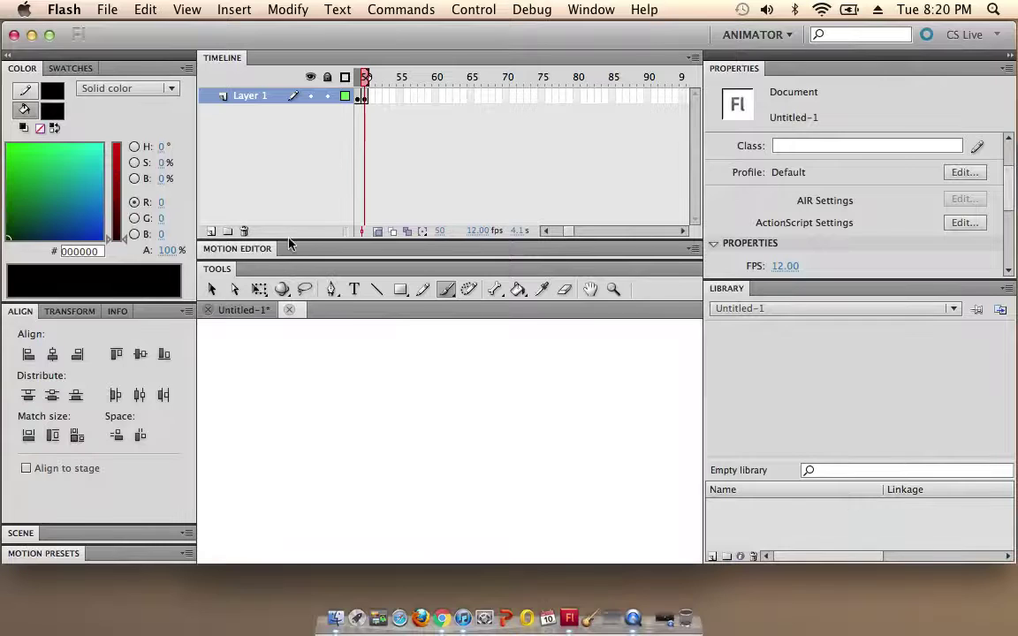
left_click(241, 311)
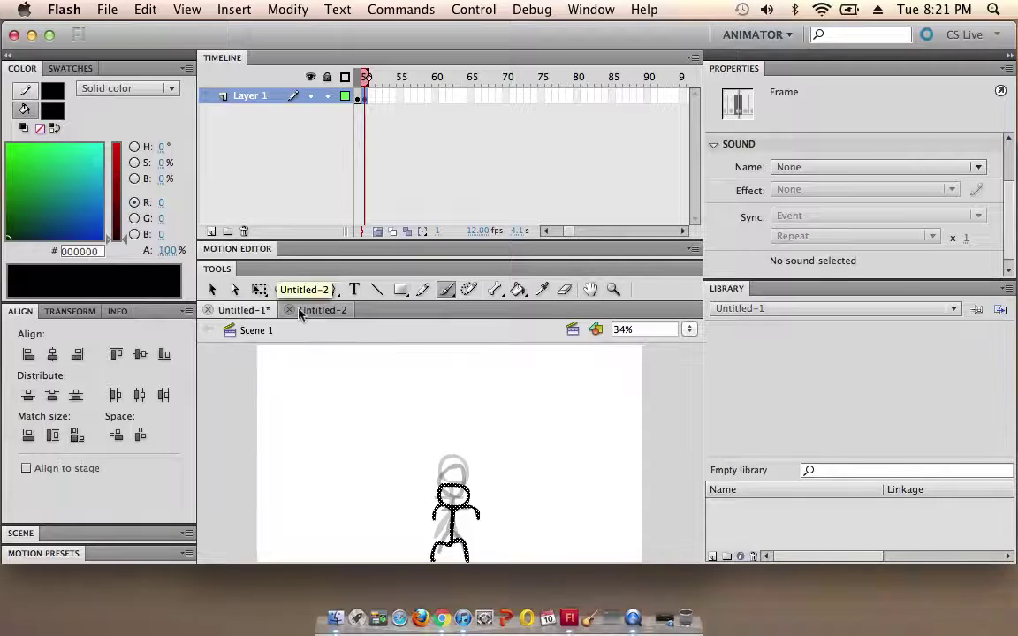
Switch to the Untitled-2 document with its stage fitted in the window and choose the Pencil tool
left_click(302, 310)
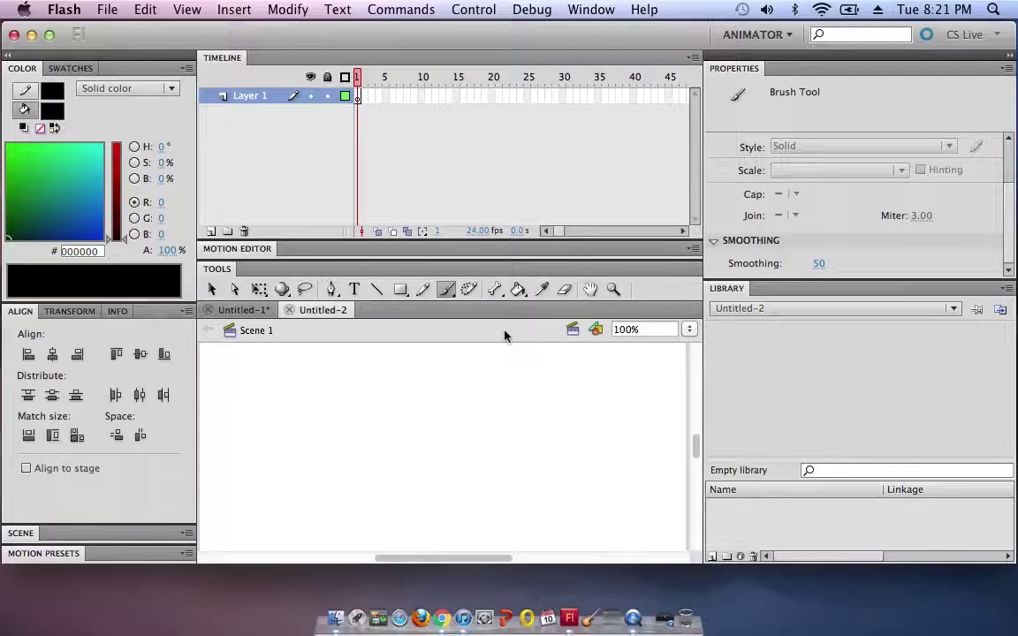
left_click(689, 328)
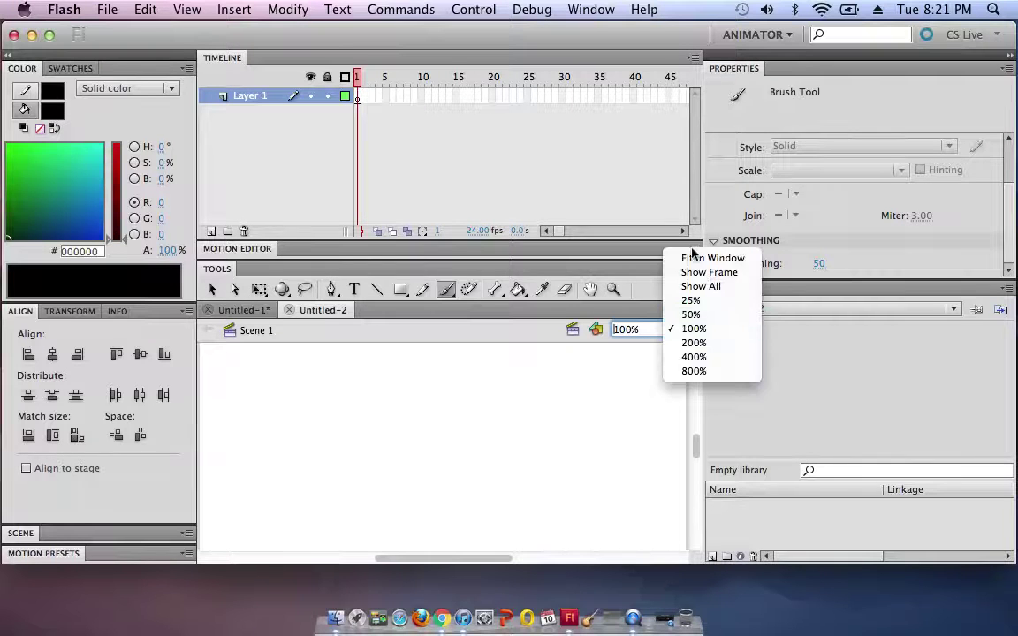
left_click(699, 259)
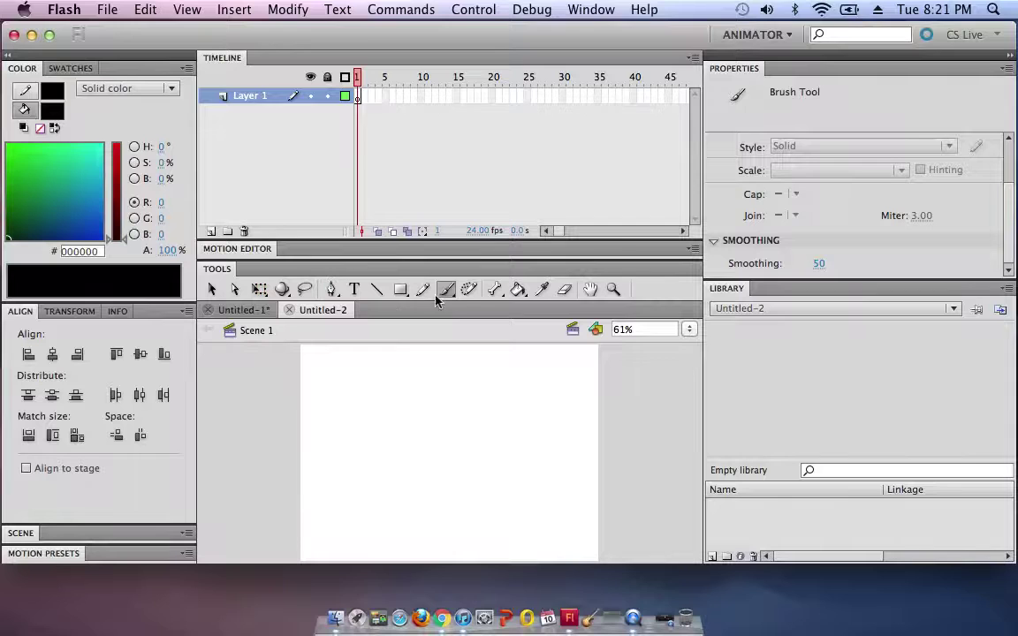
left_click(466, 295)
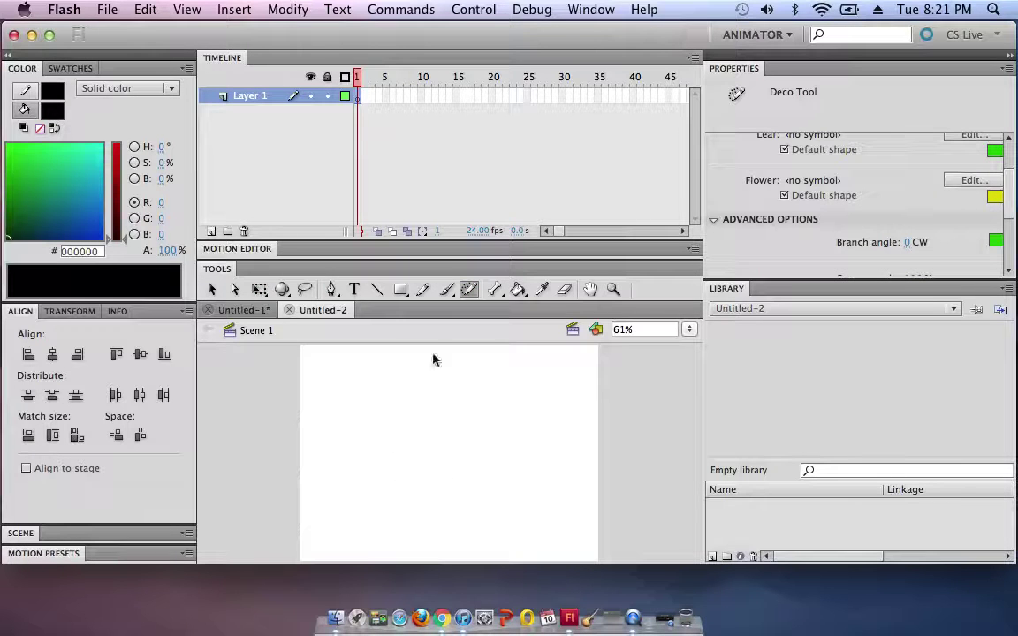
left_click(423, 290)
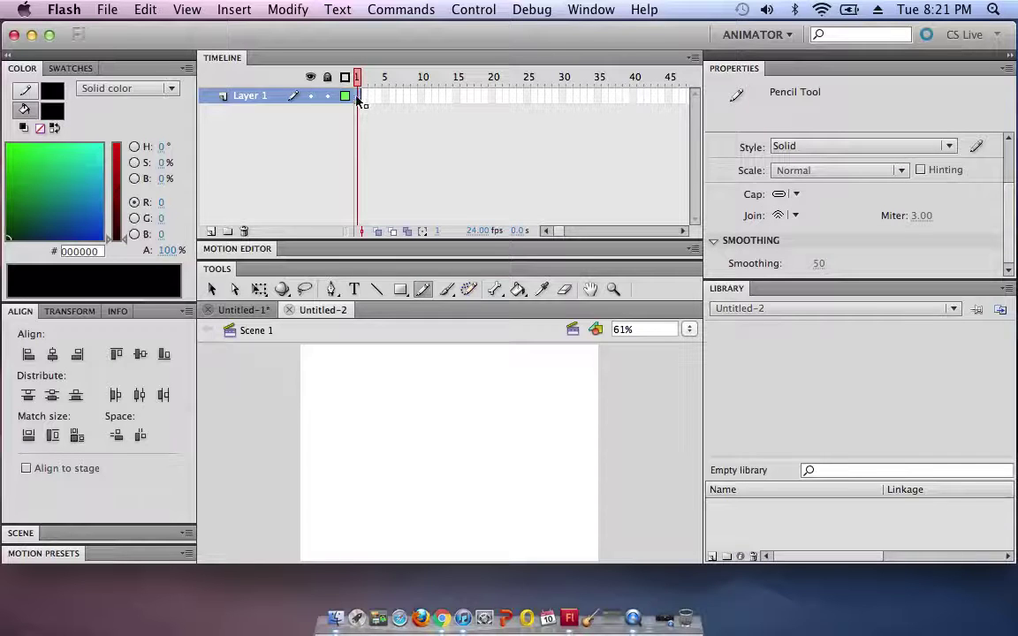
Insert frames across frames 1 to 45 of Layer 1 to extend the empty layer
left_click_drag(407, 104, 665, 114)
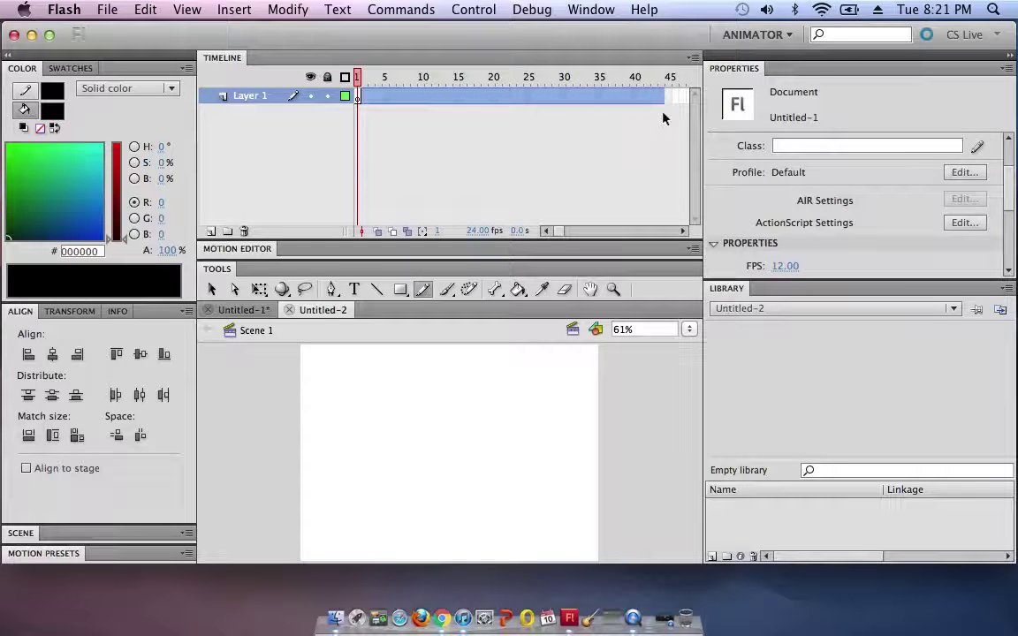
left_click(364, 101)
left_click_drag(669, 96, 345, 98)
right_click(386, 101)
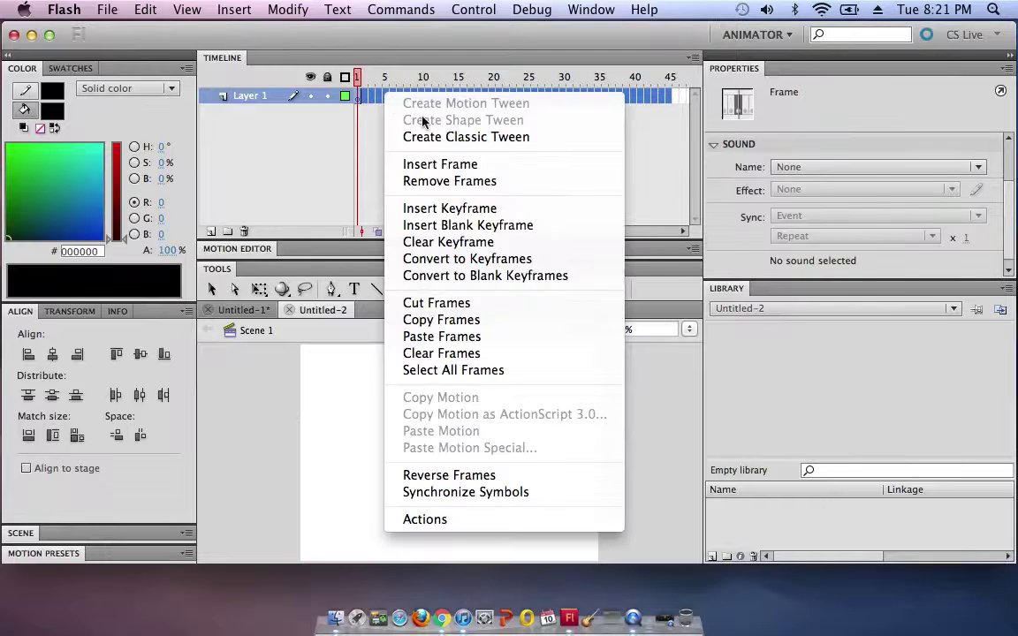
left_click(402, 157)
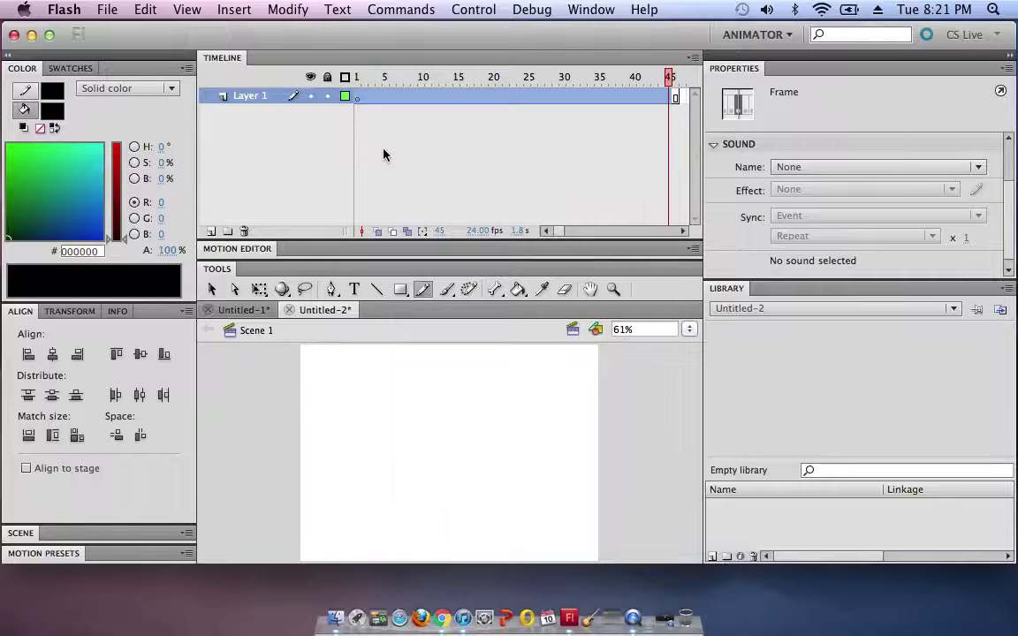
left_click(383, 154)
Draw a small circle near the middle of the stage on frame 1 and switch to the Subselection tool
left_click(358, 99)
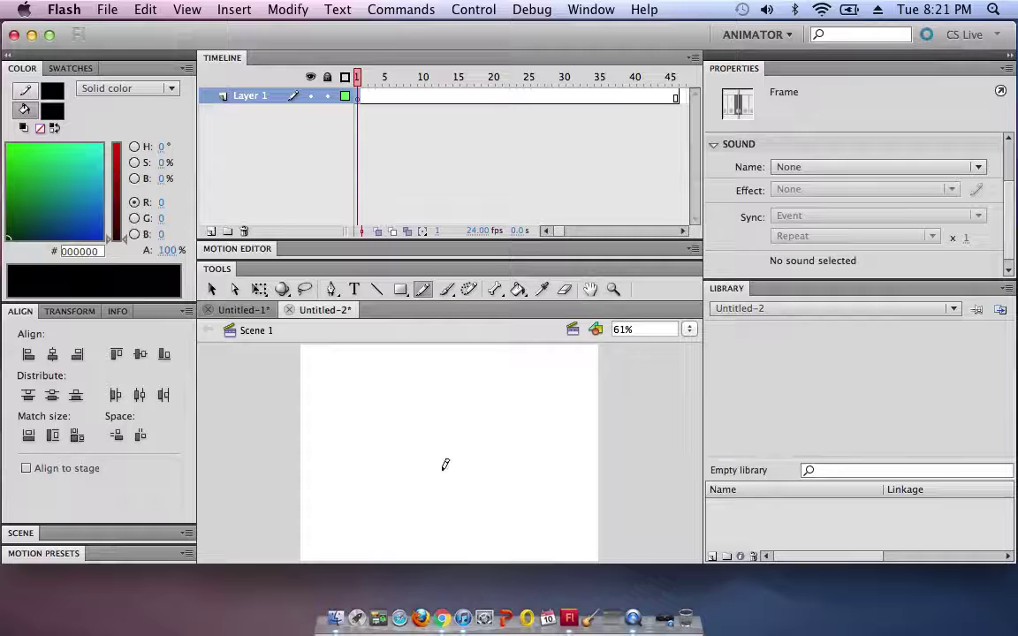
mouse_move(445, 465)
left_mouse_down()
mouse_move(404, 460)
mouse_move(405, 448)
mouse_move(427, 434)
mouse_move(445, 474)
left_mouse_up()
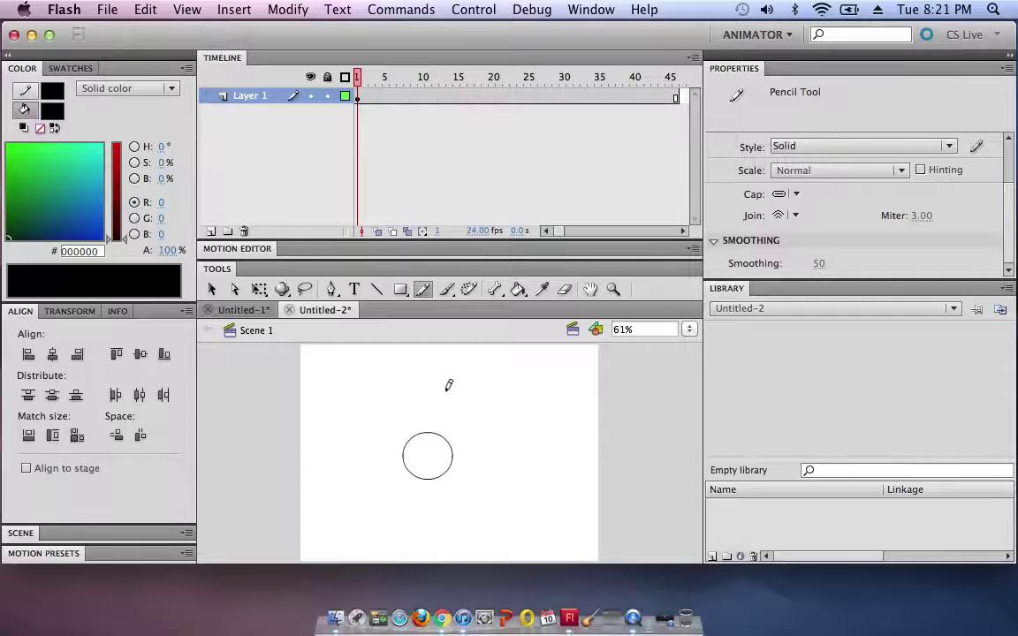
left_click(237, 290)
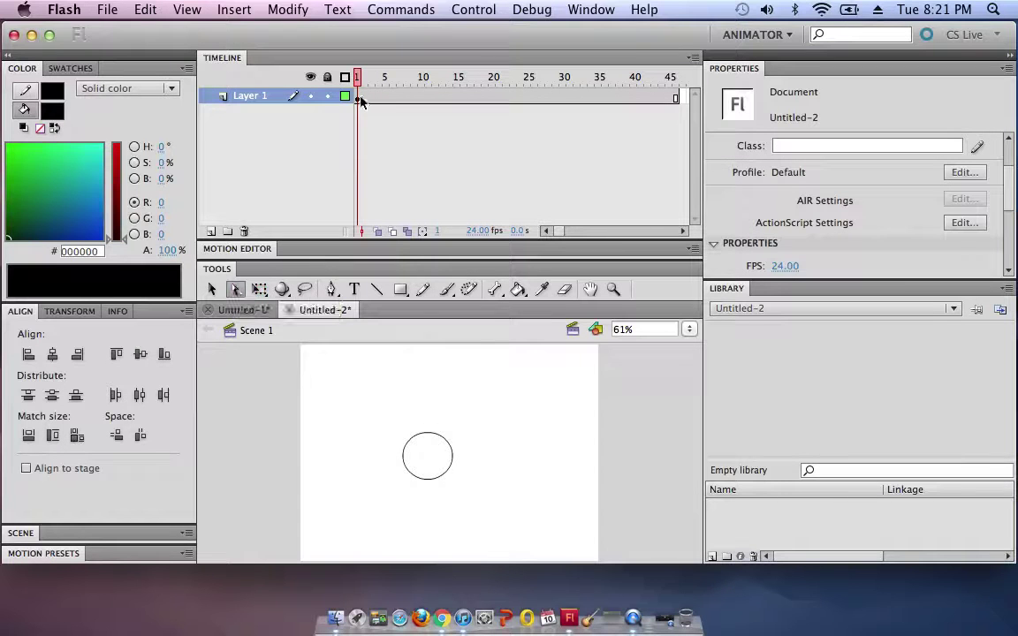
Create a motion tween across all frames of Layer 1, converting the circle to a symbol
left_click_drag(361, 97, 675, 100)
right_click(642, 100)
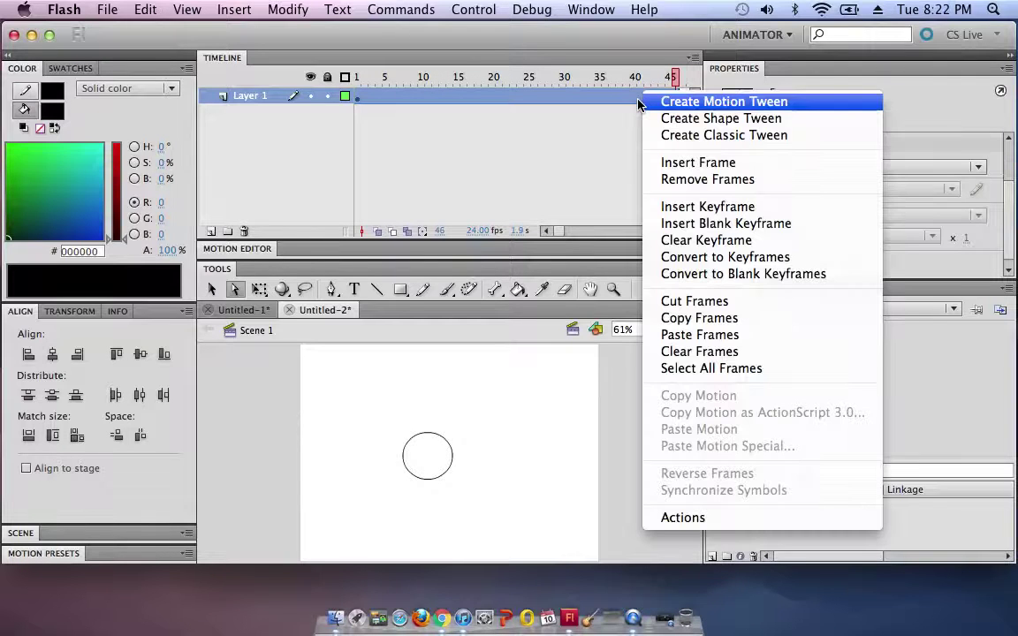
left_click(666, 104)
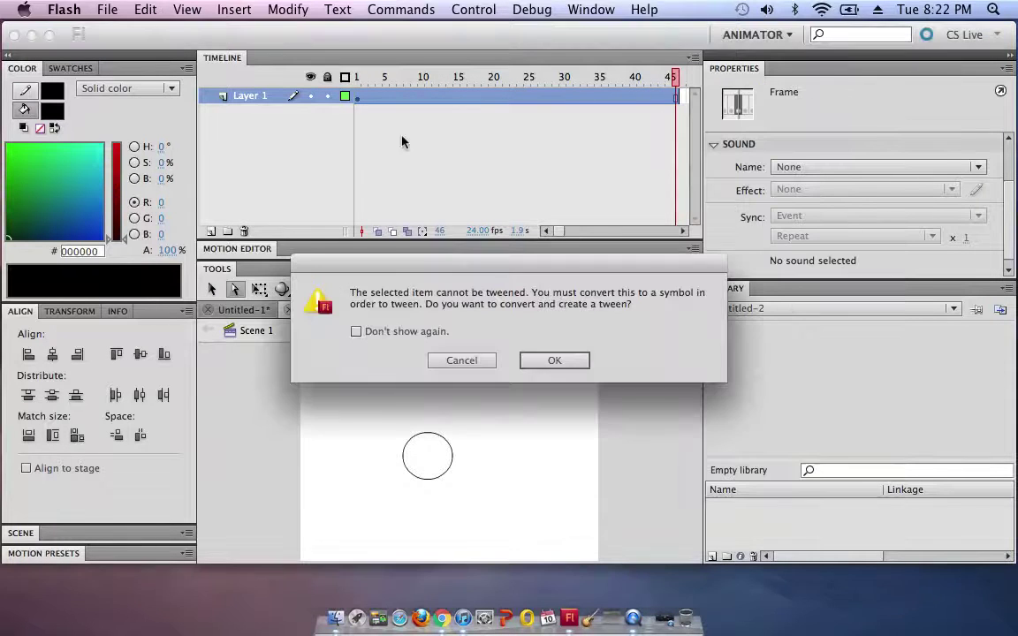
left_click(555, 360)
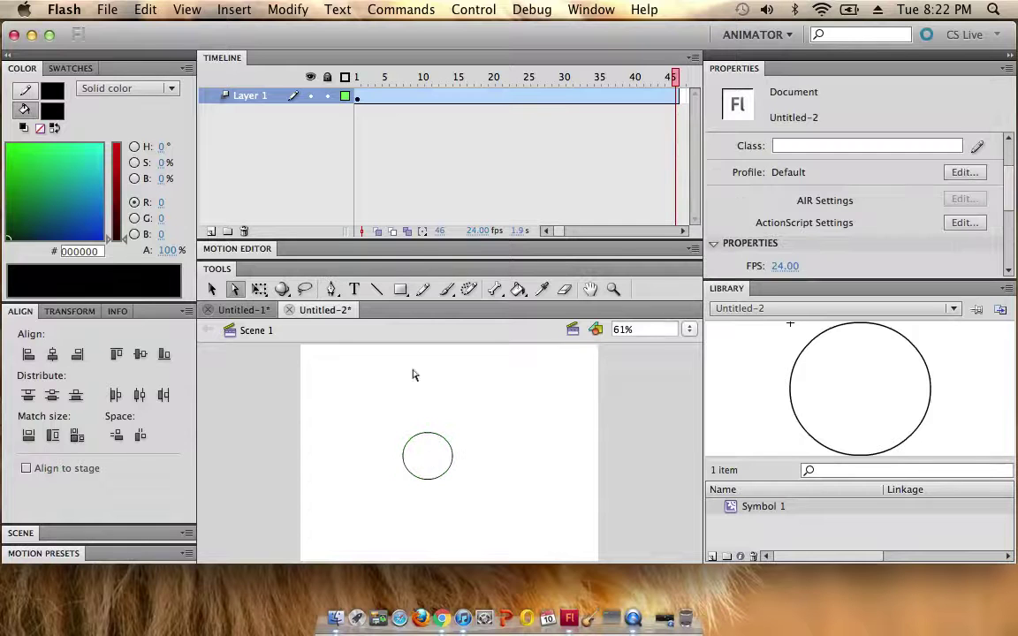
Shift the circle slightly up and to the right at frame 2 and again at frame 3
left_click(359, 97)
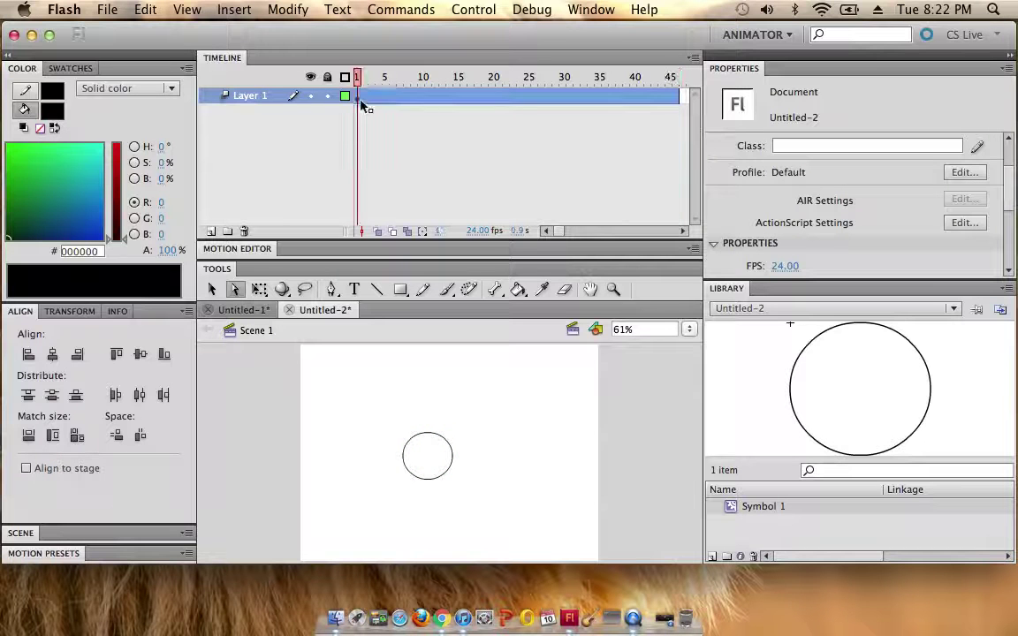
left_click(365, 103)
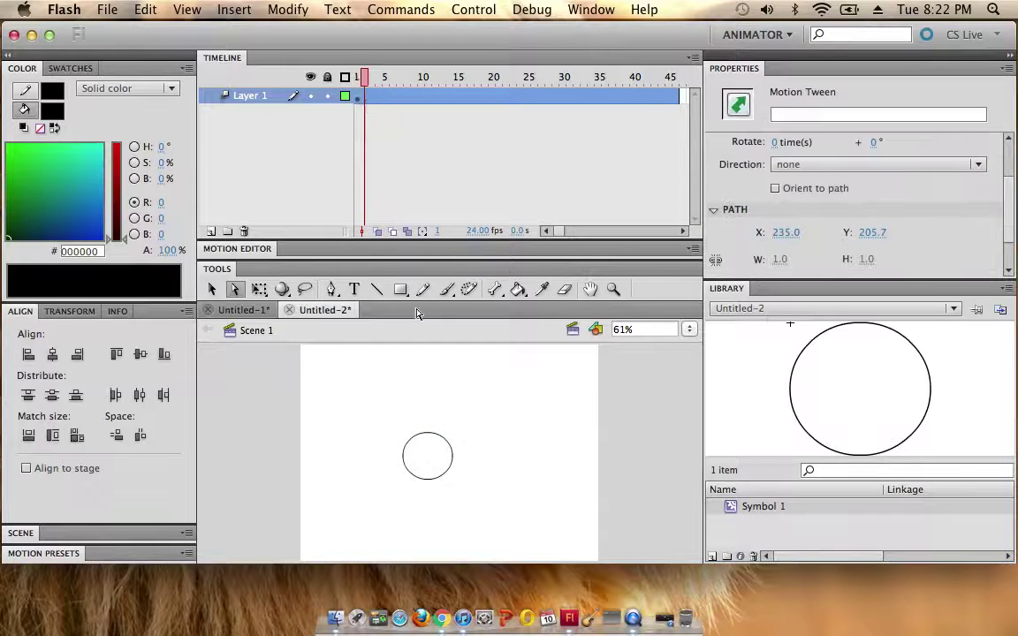
left_click(425, 442)
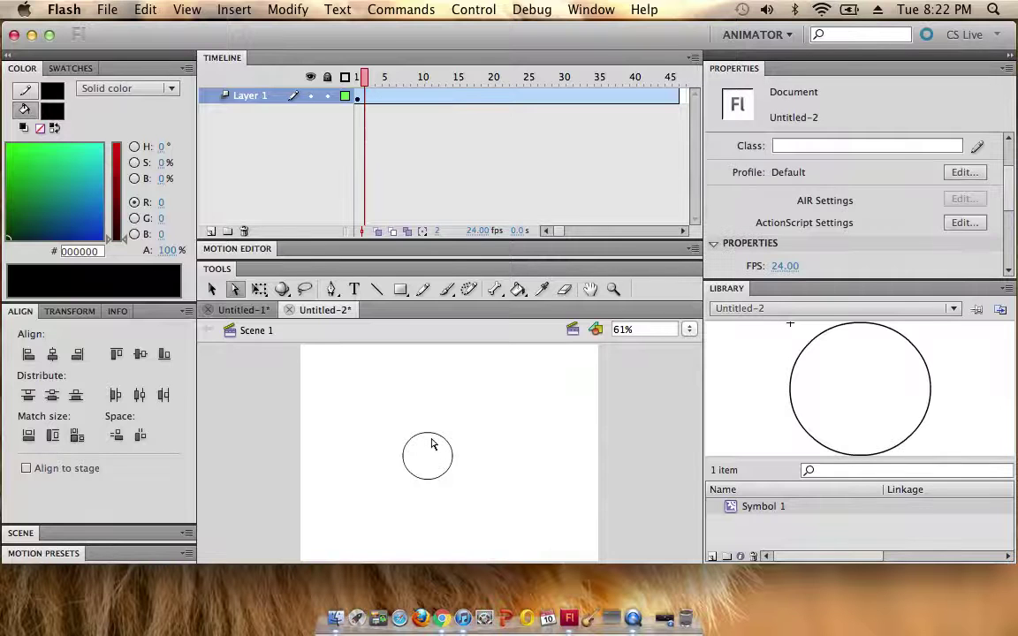
mouse_move(436, 435)
left_mouse_down()
mouse_move(445, 433)
mouse_move(432, 422)
mouse_move(448, 434)
mouse_move(441, 426)
left_mouse_up()
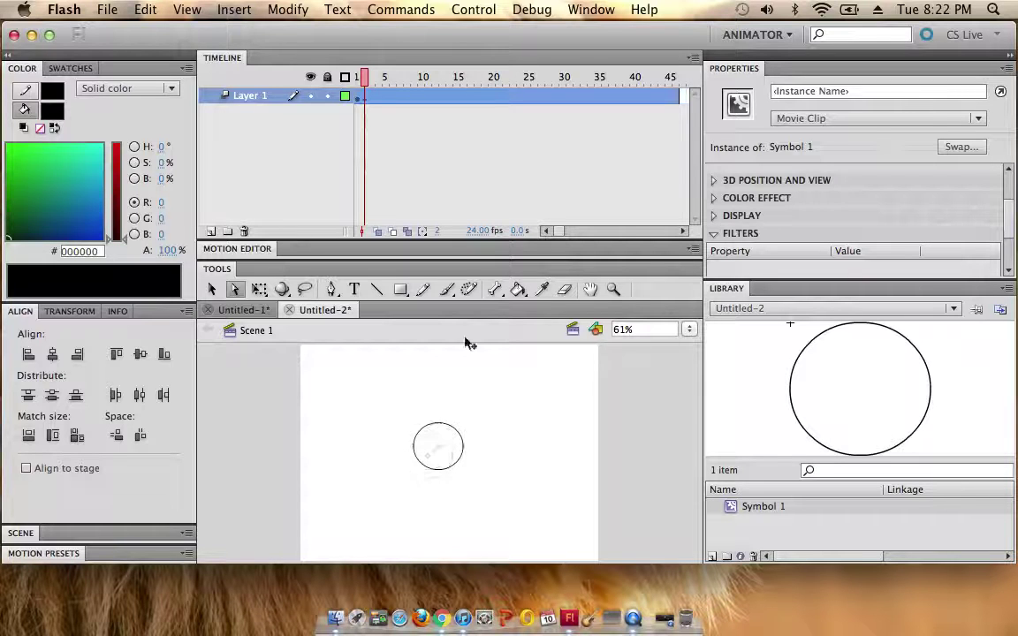
left_click(372, 99)
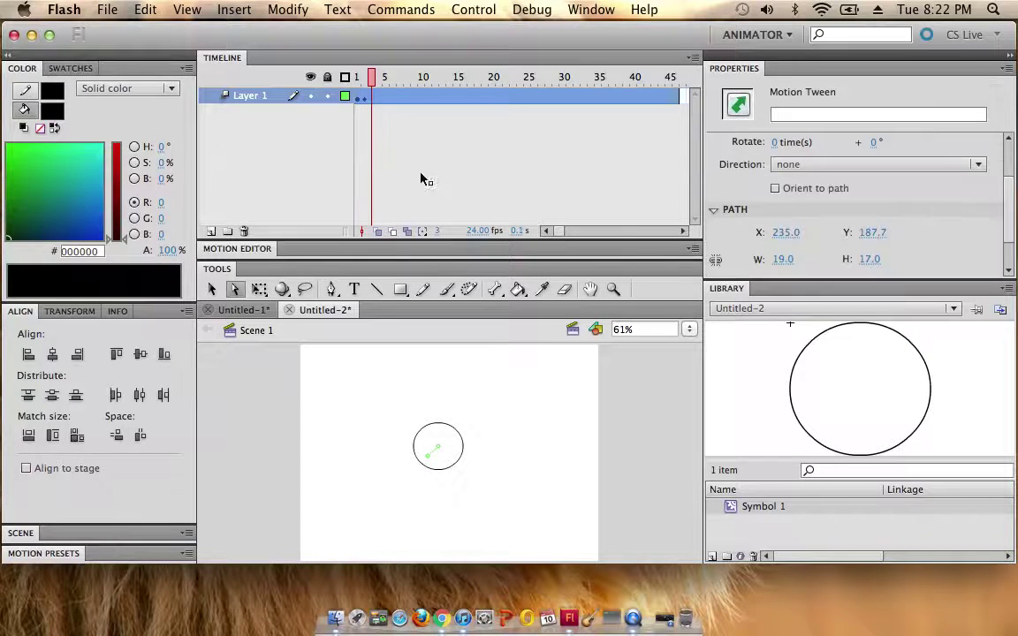
left_click(443, 447)
left_click_drag(444, 442, 453, 430)
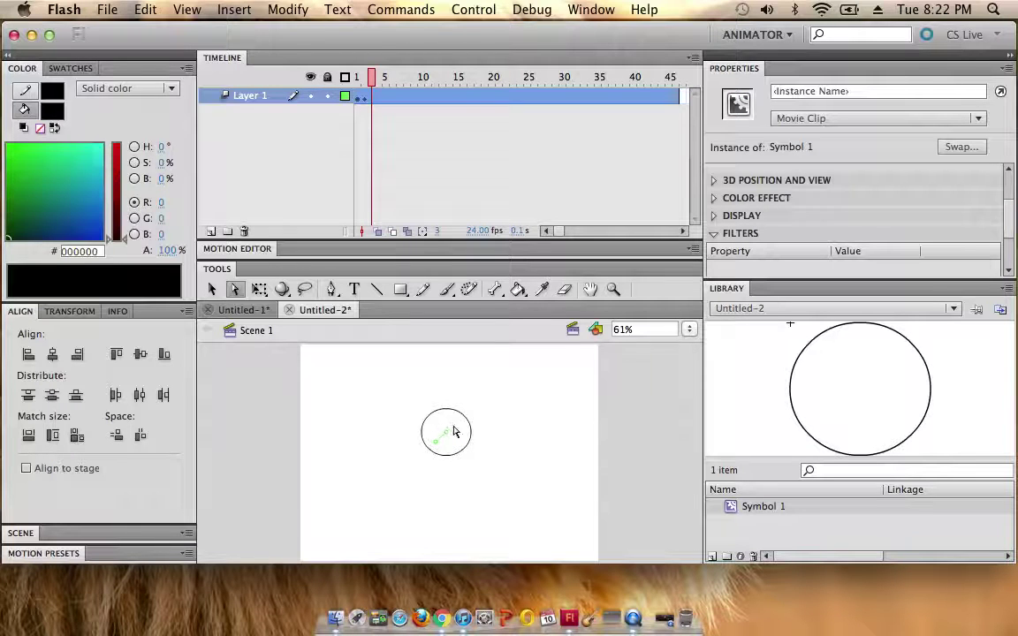
Move the circle farther up and to the right at frames 3 and 4 to continue its rising path
left_click(372, 100)
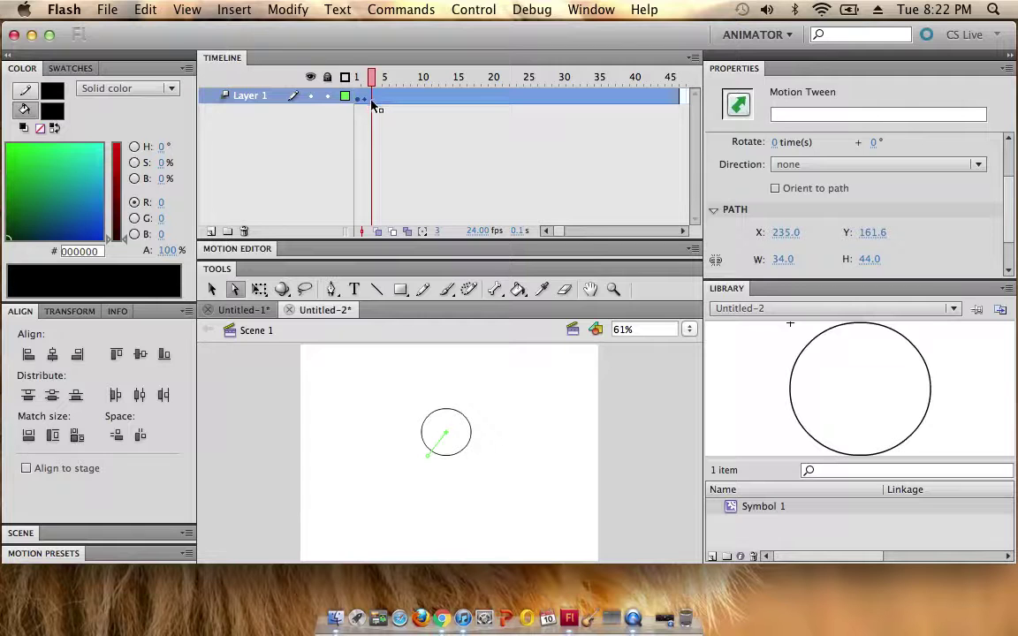
left_click(455, 415)
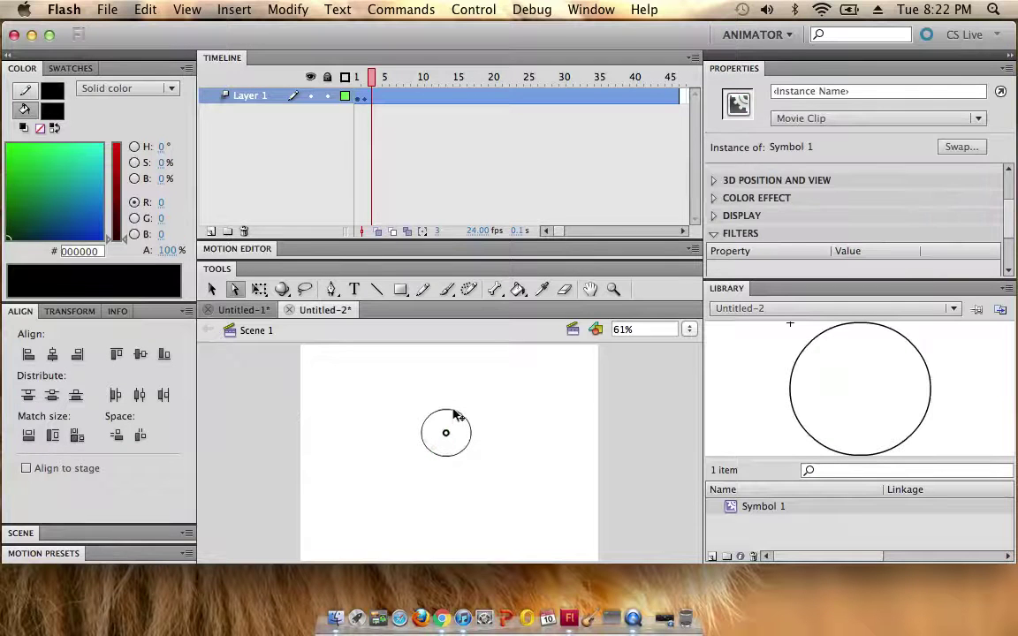
mouse_move(454, 415)
left_mouse_down()
mouse_move(469, 409)
mouse_move(464, 401)
left_mouse_up()
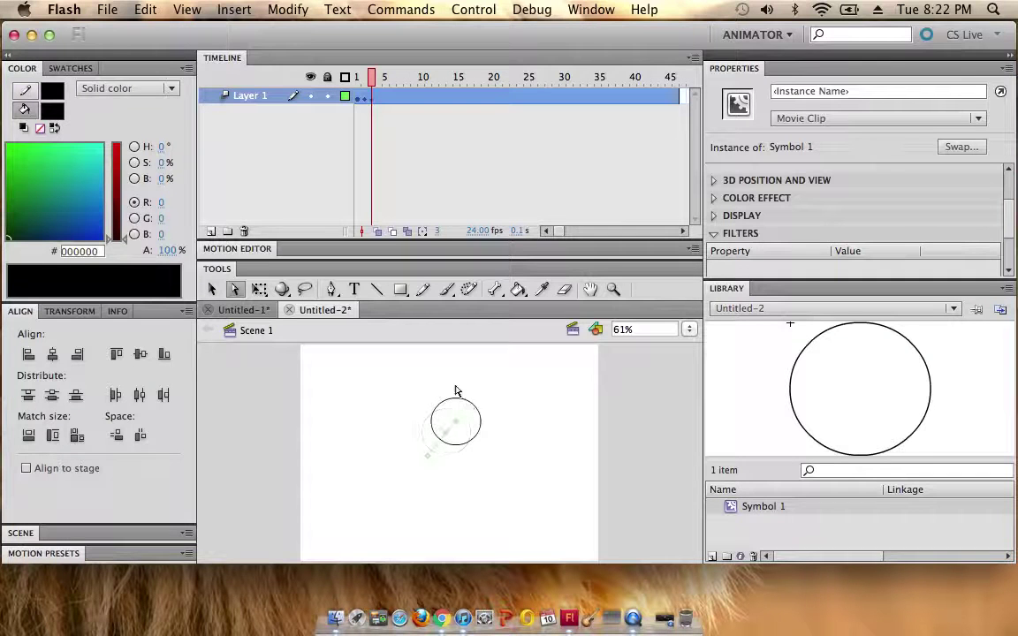
left_click(375, 99)
left_click(380, 99)
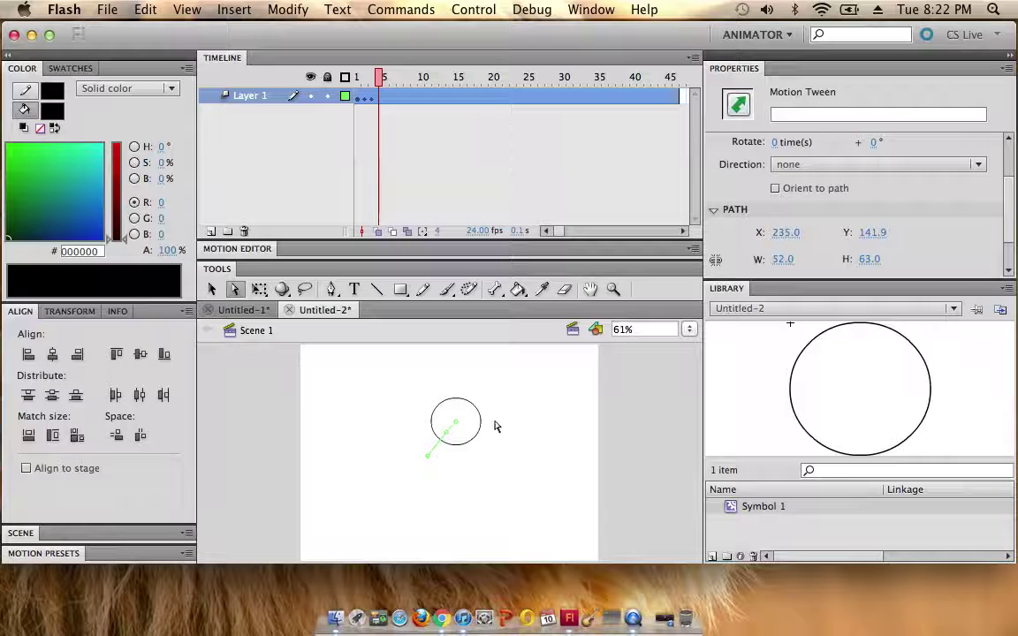
left_click_drag(470, 407, 480, 389)
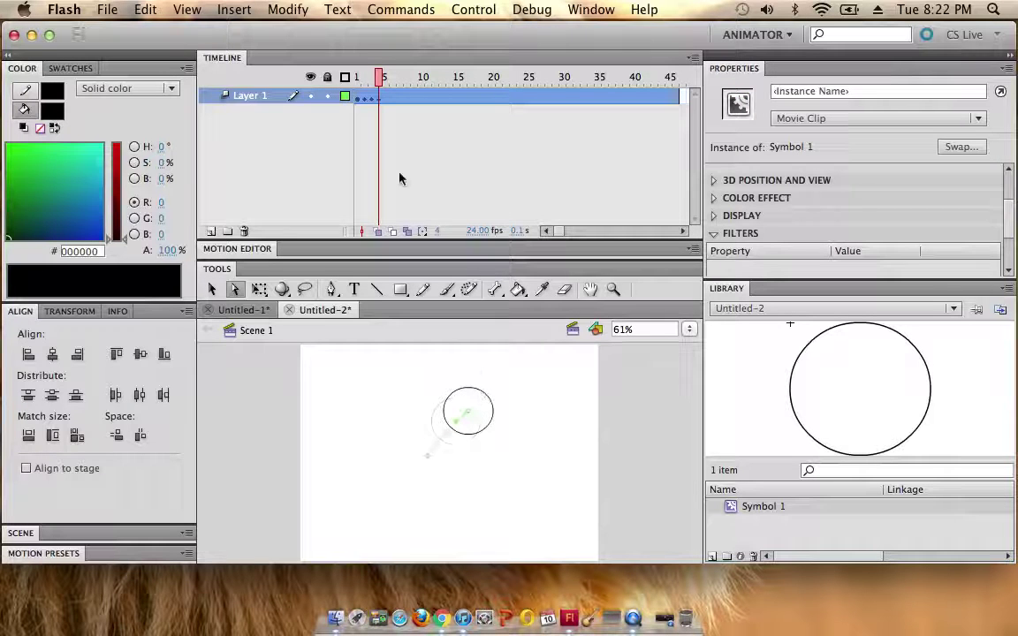
Move the circle straight right at frame 5 and down to the right at frame 6 to arc its path
left_click(385, 101)
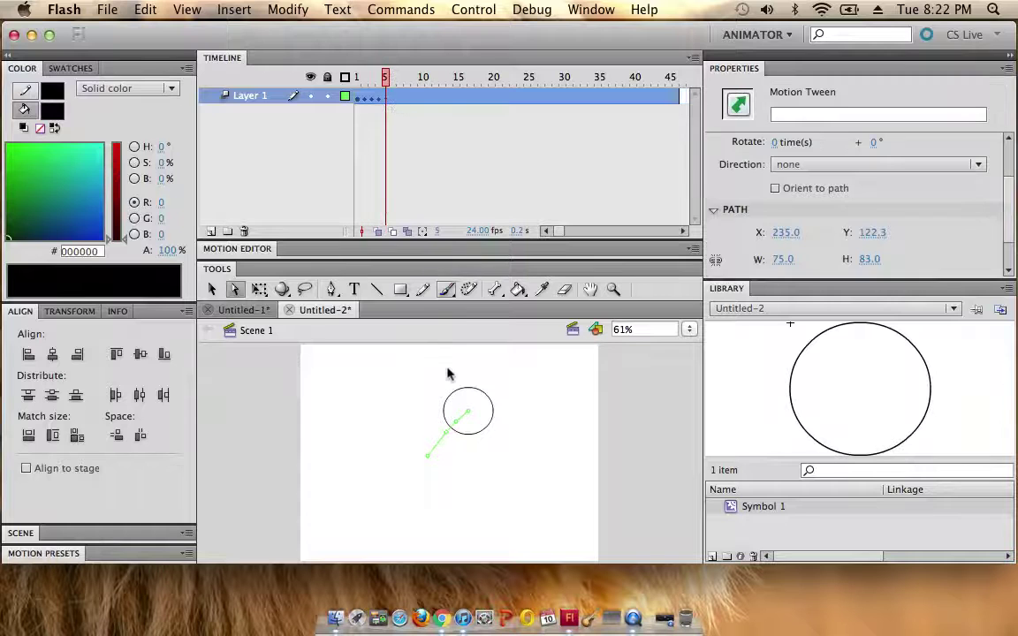
left_click_drag(472, 389, 484, 386)
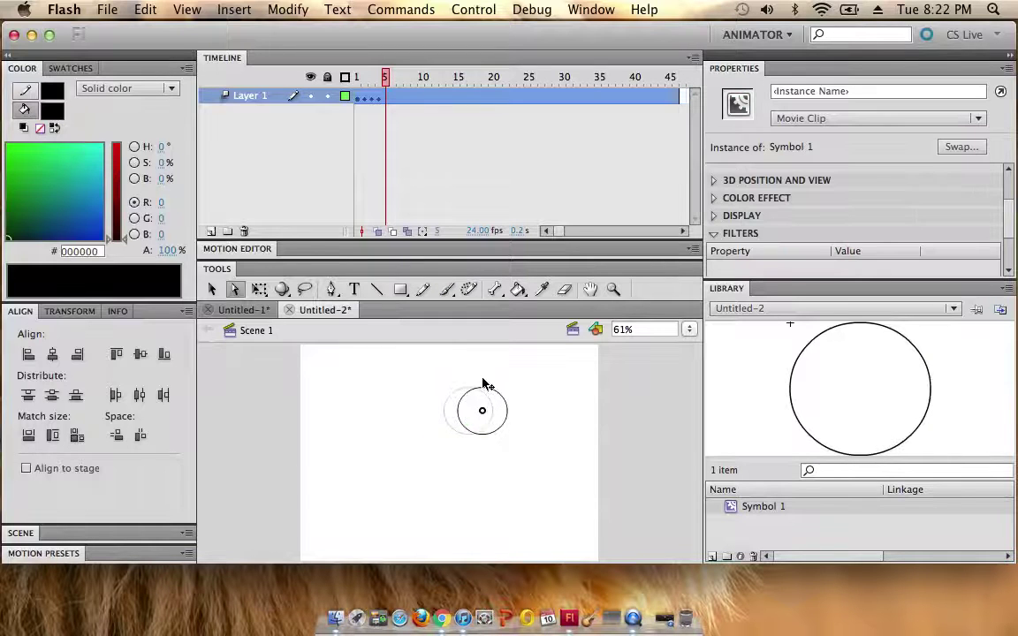
left_click(389, 100)
left_click(395, 102)
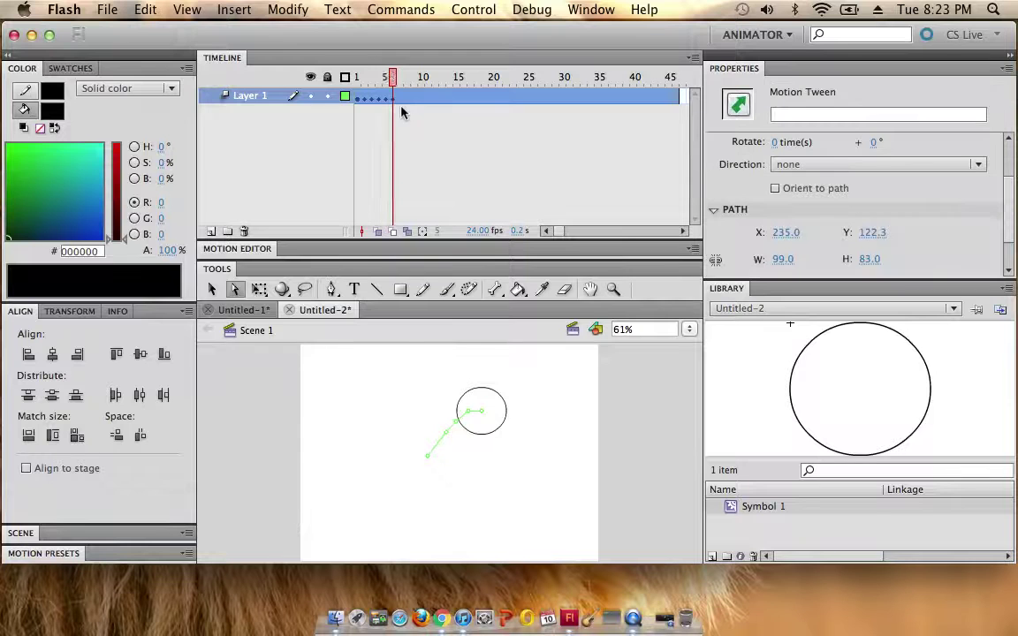
left_click_drag(493, 395, 505, 403)
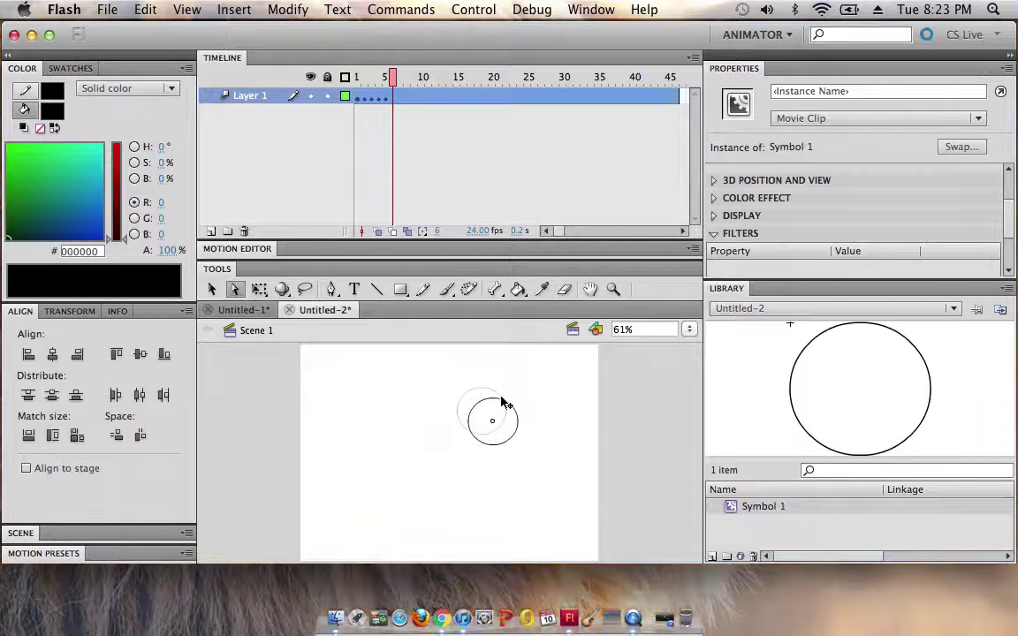
Move the circle back up and to the left at frame 7, and compare its positions at frames 5 to 7
left_click(400, 102)
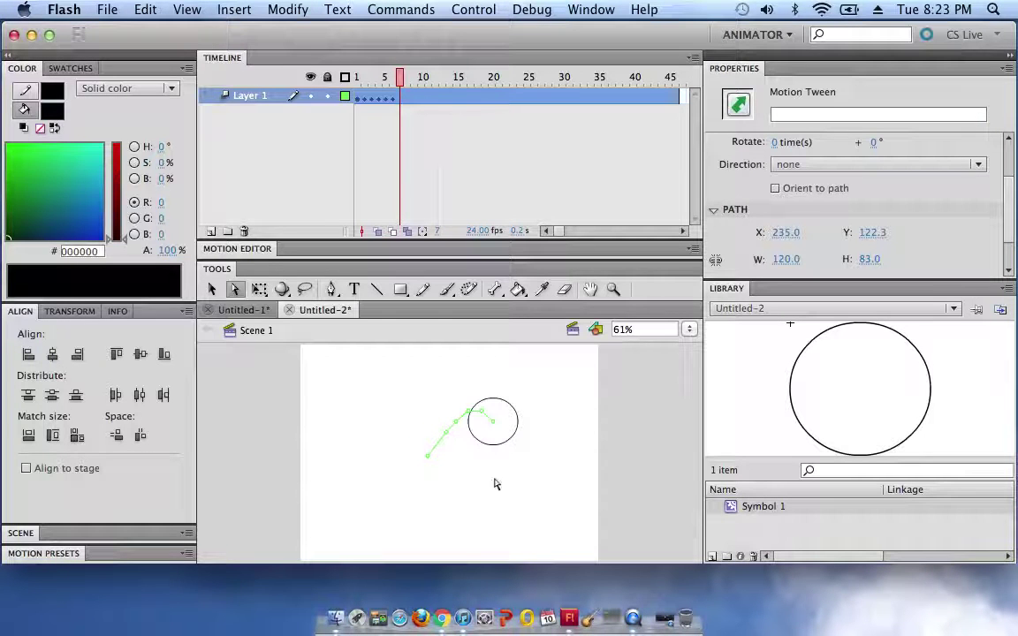
mouse_move(501, 445)
left_mouse_down()
mouse_move(522, 475)
mouse_move(482, 438)
left_mouse_up()
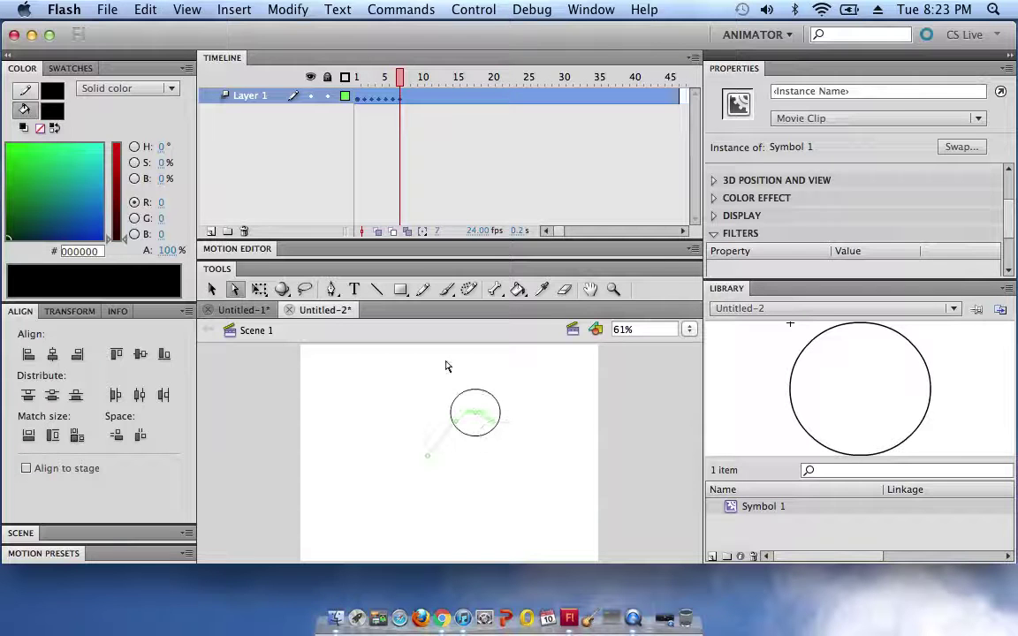
left_click(394, 98)
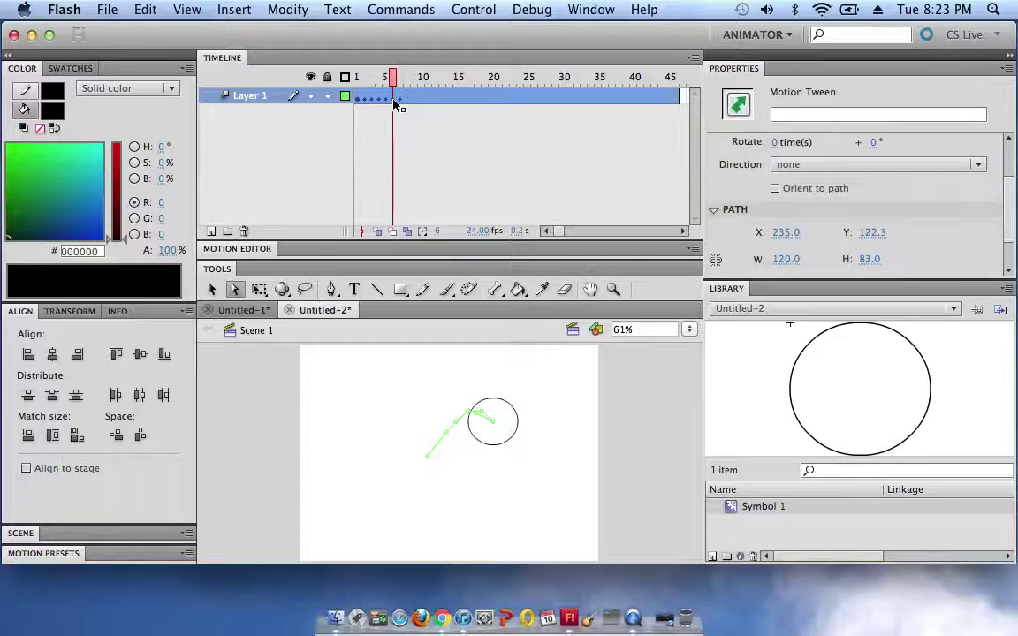
left_click(401, 99)
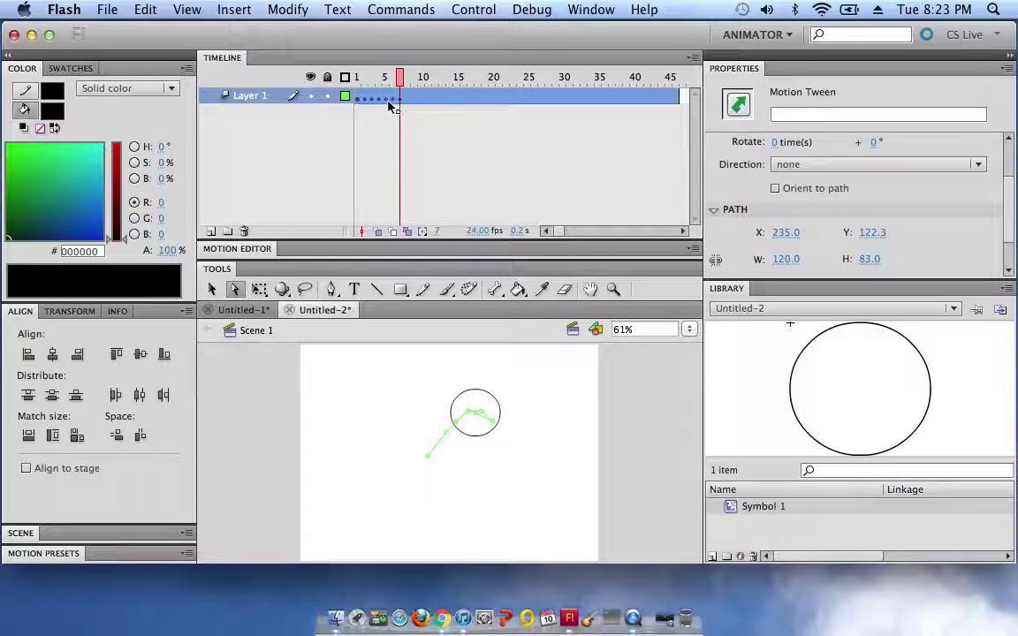
left_click(385, 99)
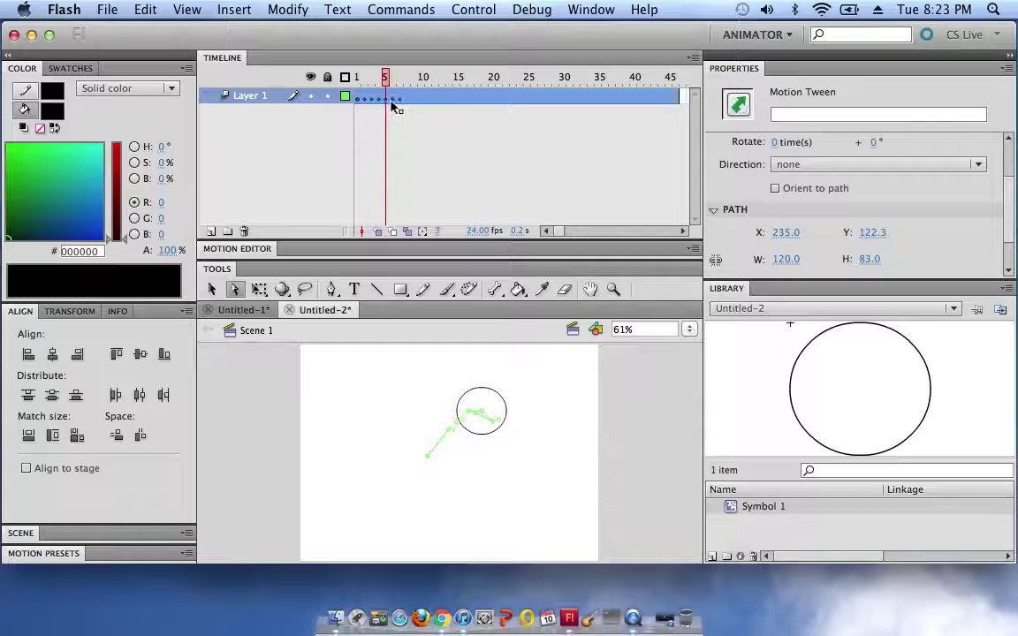
left_click(394, 100)
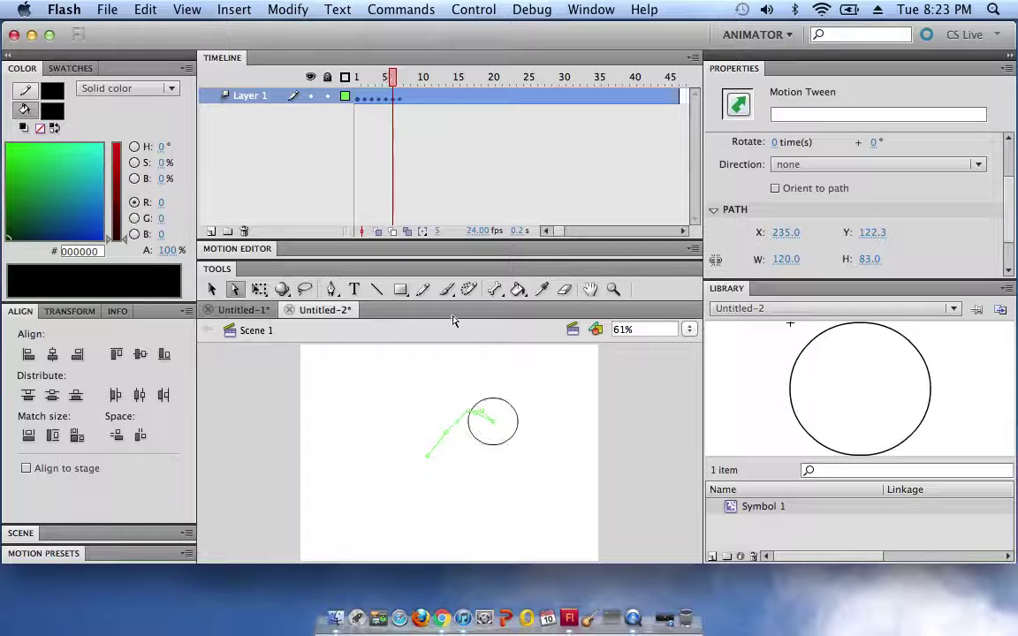
Compare the circle's positions at frames 6 and 7, and move it down and to the right at frame 7
left_click(400, 103)
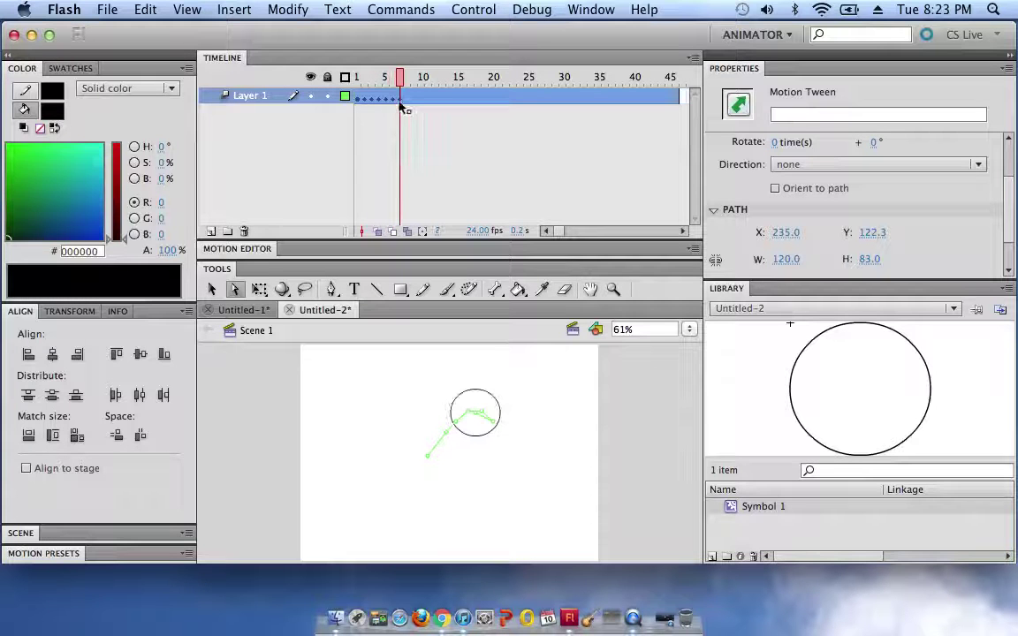
left_click(394, 101)
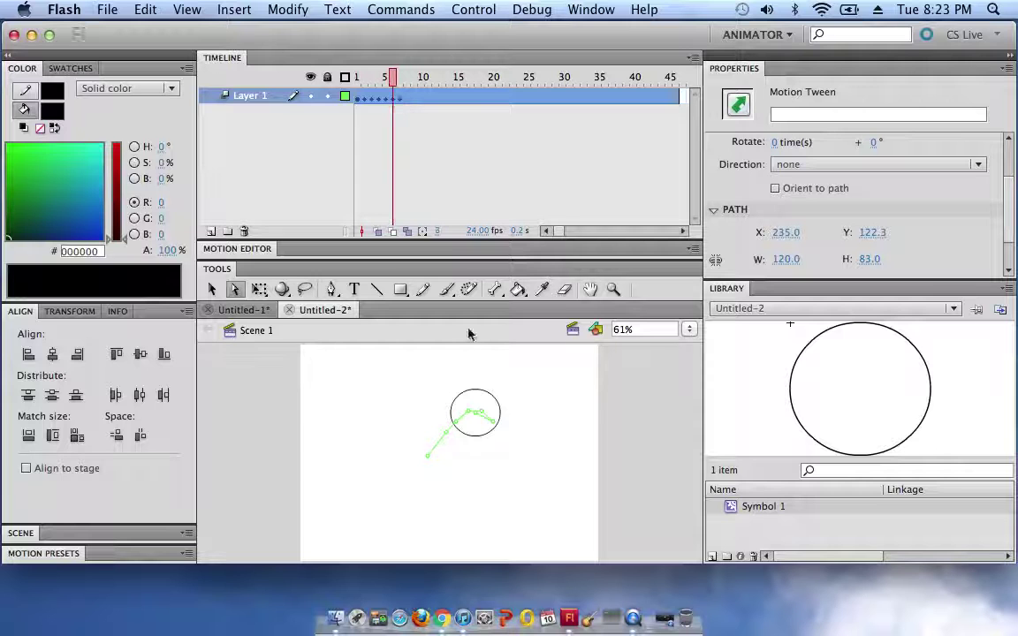
left_click(401, 101)
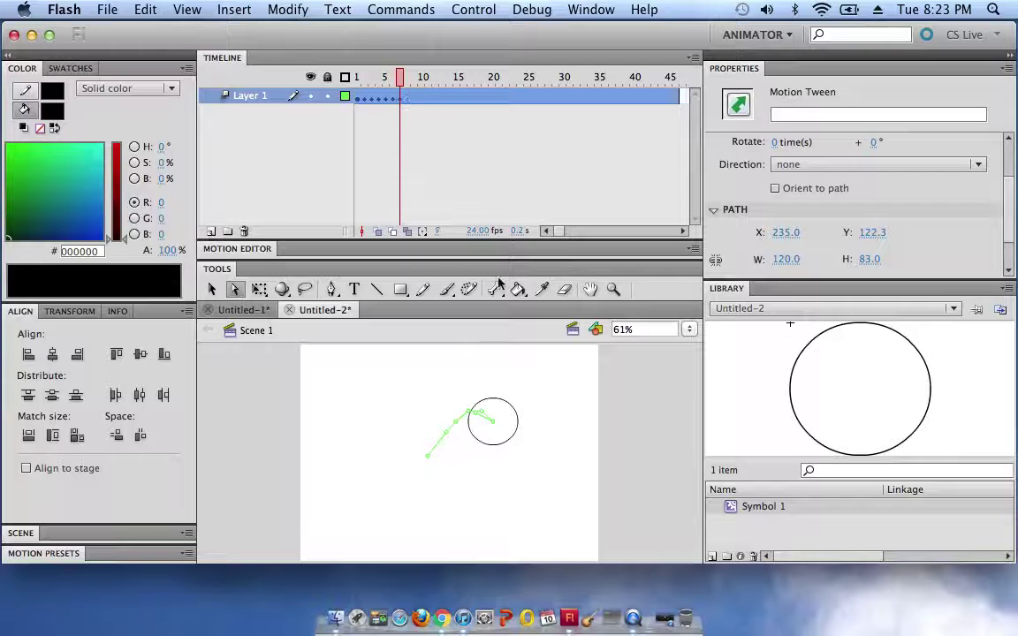
left_click(395, 102)
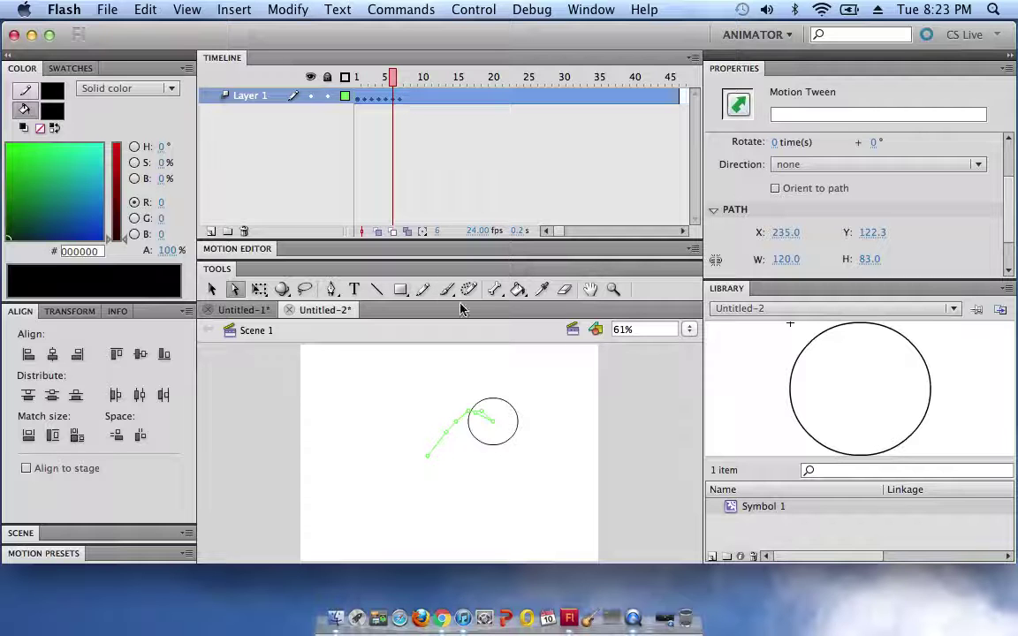
left_click(403, 104)
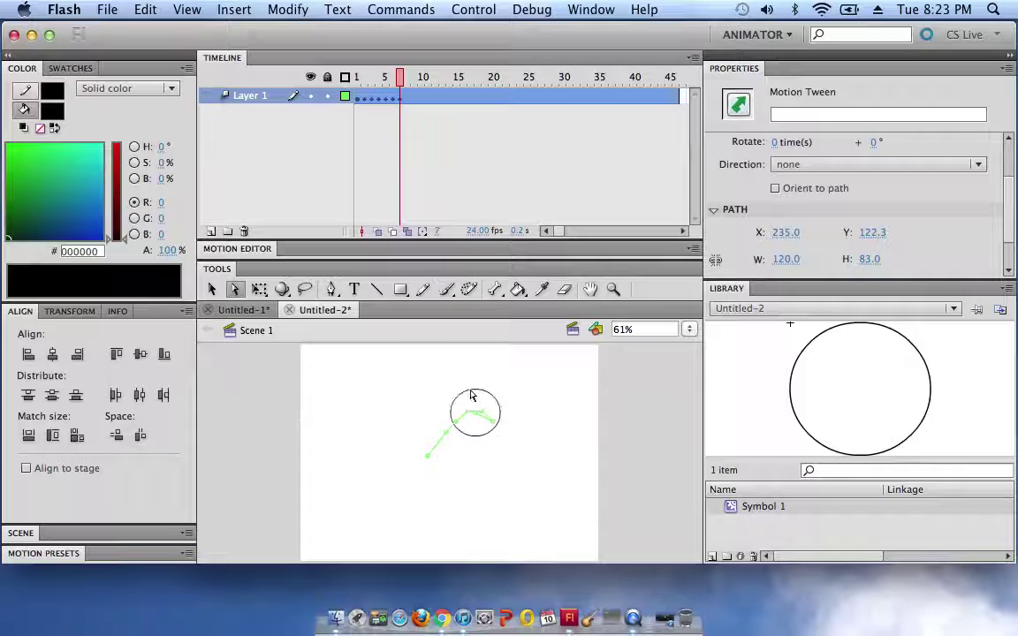
left_click(471, 391)
left_click_drag(468, 388, 500, 410)
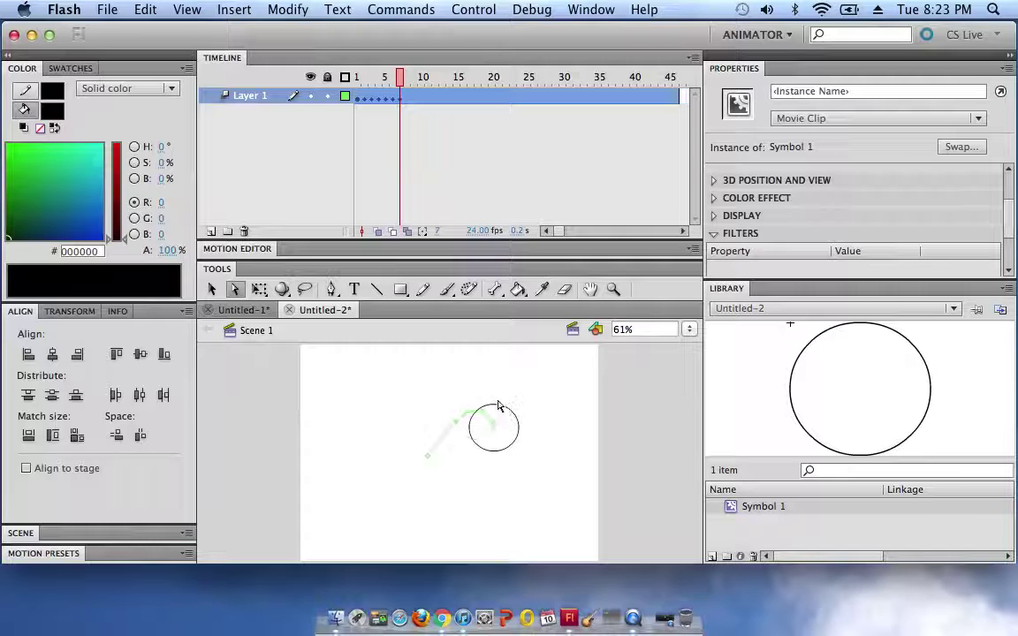
Move the circle straight right at frame 8 and down to the right at frame 9
left_click(406, 99)
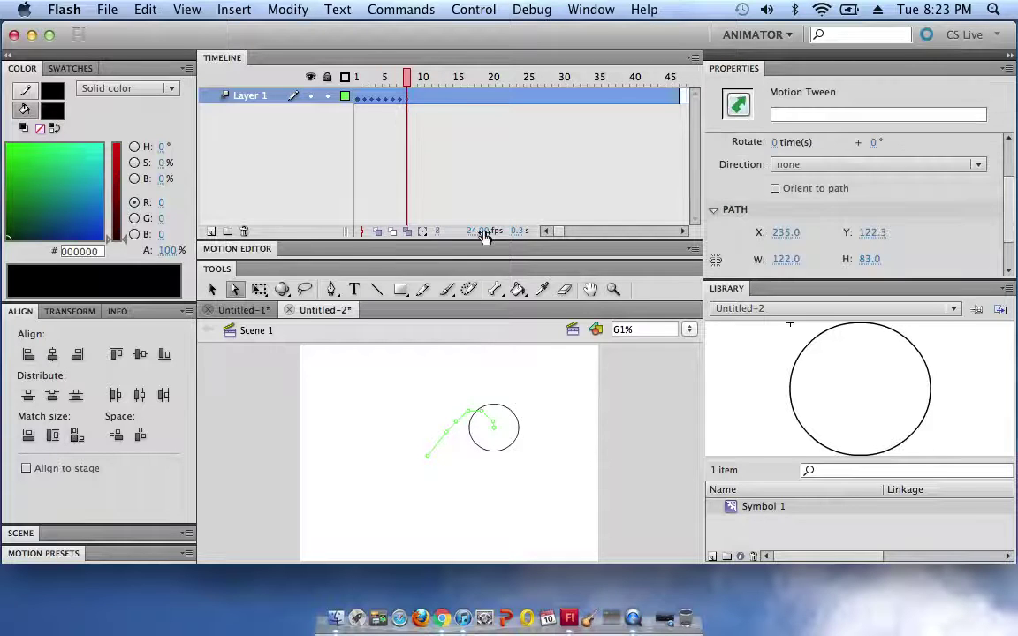
mouse_move(504, 408)
left_mouse_down()
mouse_move(516, 417)
mouse_move(514, 404)
left_mouse_up()
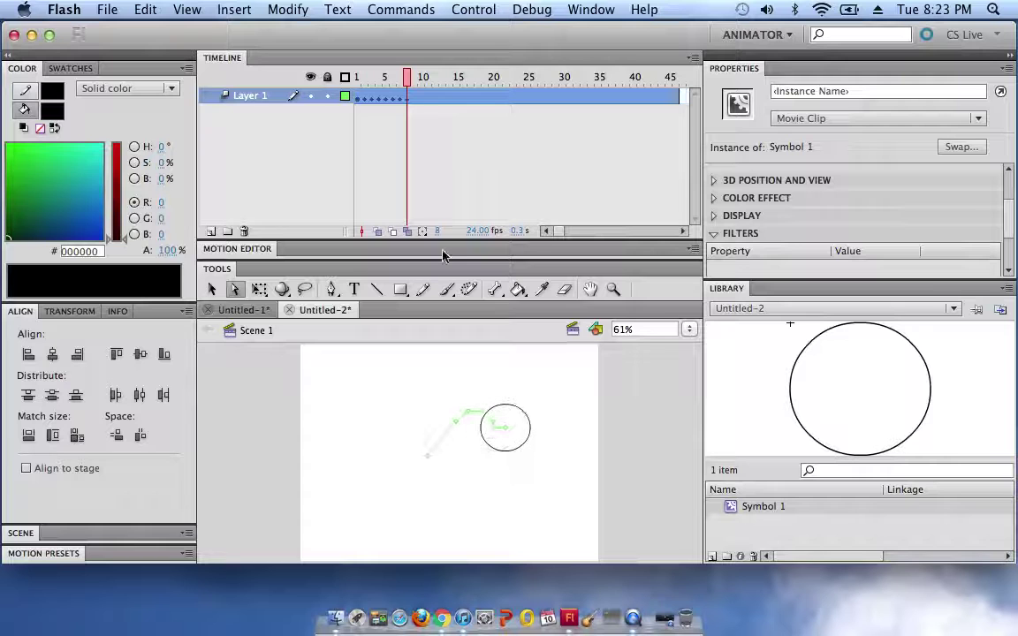
left_click(414, 99)
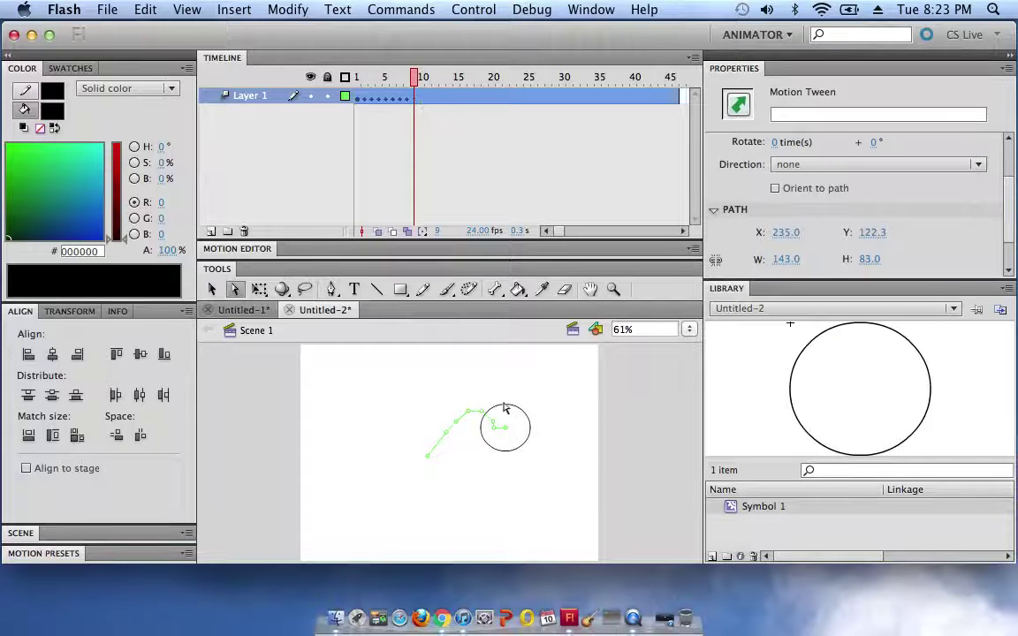
left_click_drag(505, 408, 517, 424)
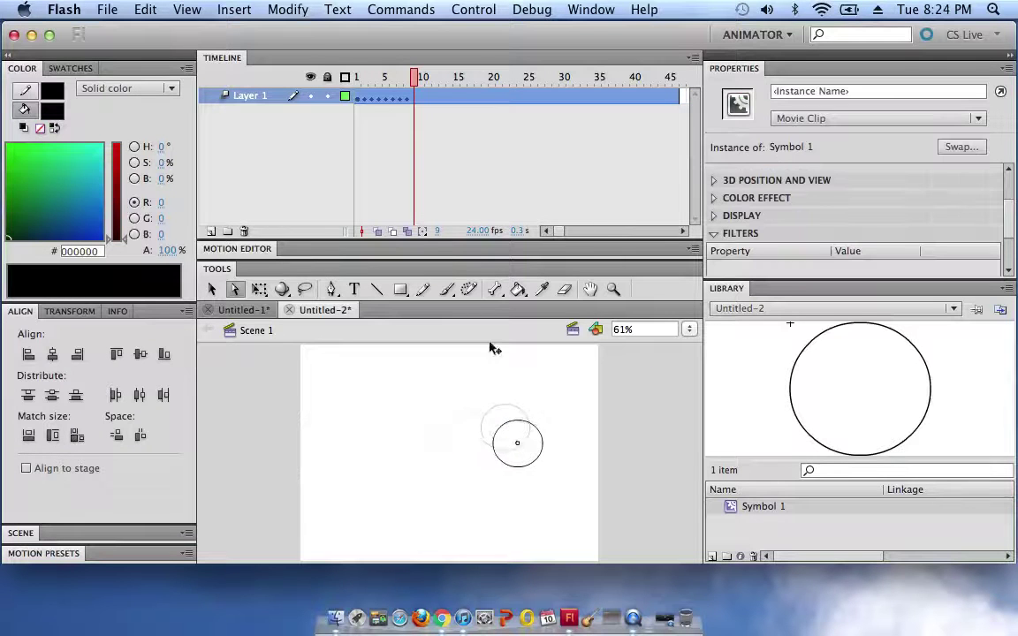
Continue the circle's descent by moving it down and to the right at frames 10 and 11
left_click(422, 98)
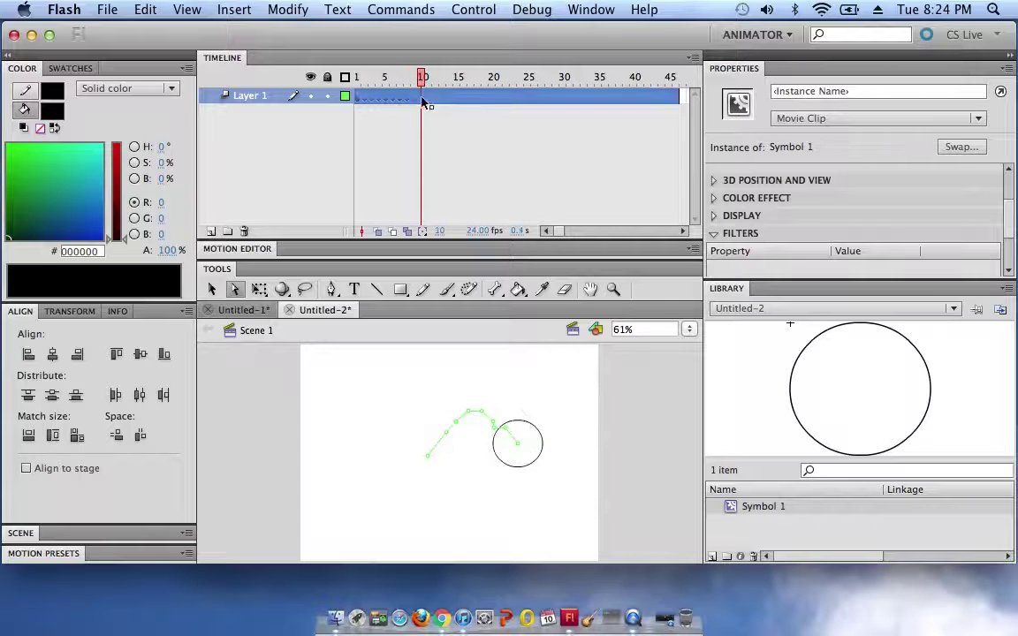
left_click(526, 434)
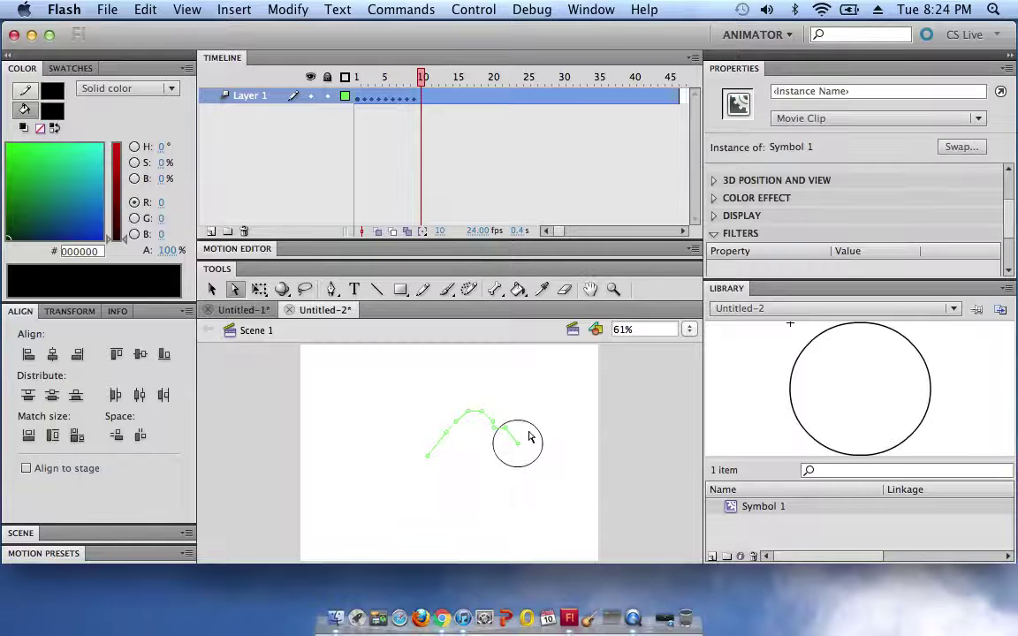
left_click_drag(528, 435, 538, 448)
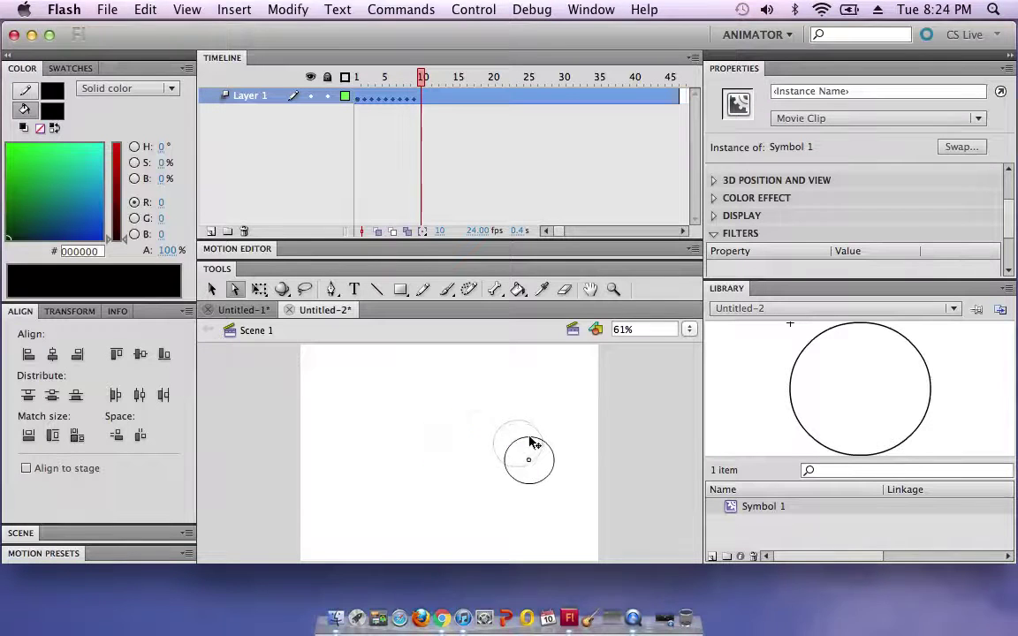
left_click(426, 102)
left_click_drag(542, 445, 554, 457)
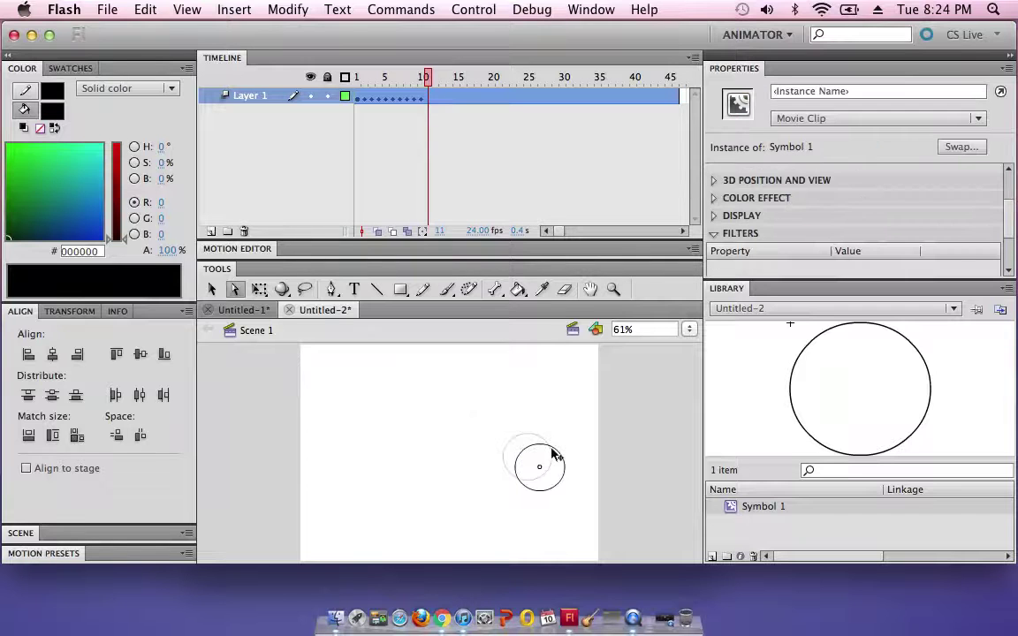
Move the circle down and to the right at frame 12 and straight right at frame 13
left_click(438, 108)
left_click_drag(554, 455, 564, 467)
left_click(446, 104)
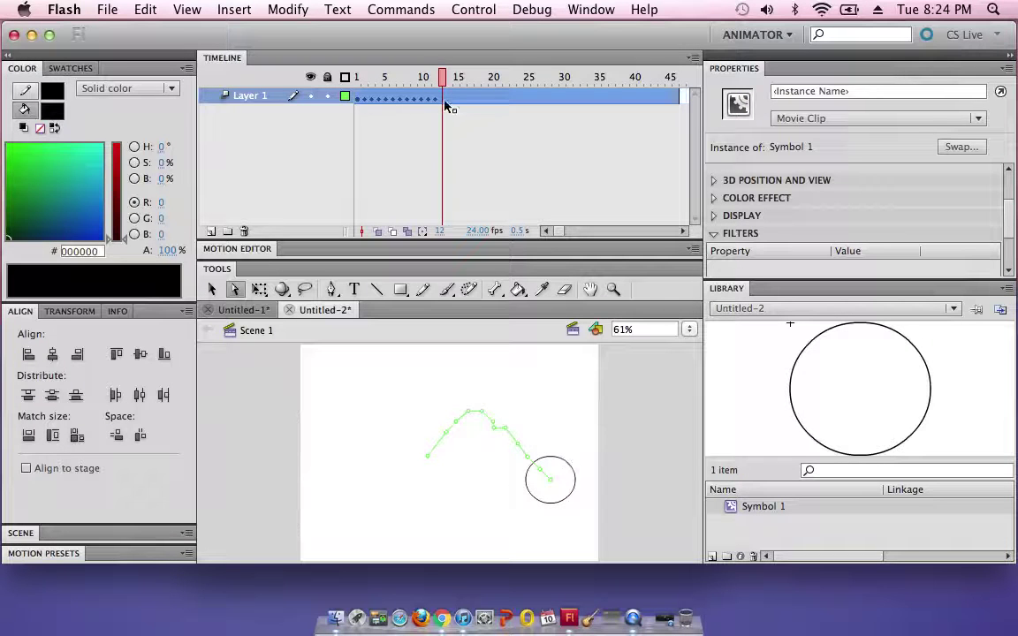
left_click_drag(568, 468, 583, 475)
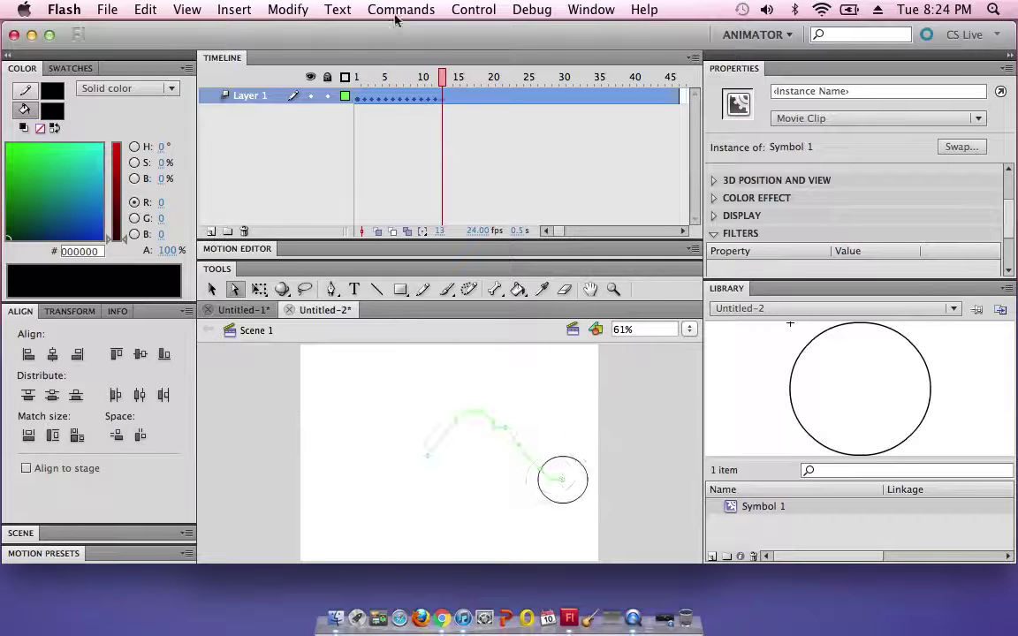
Rewind the timeline and play the circle's motion tween from the first frame
left_click(466, 11)
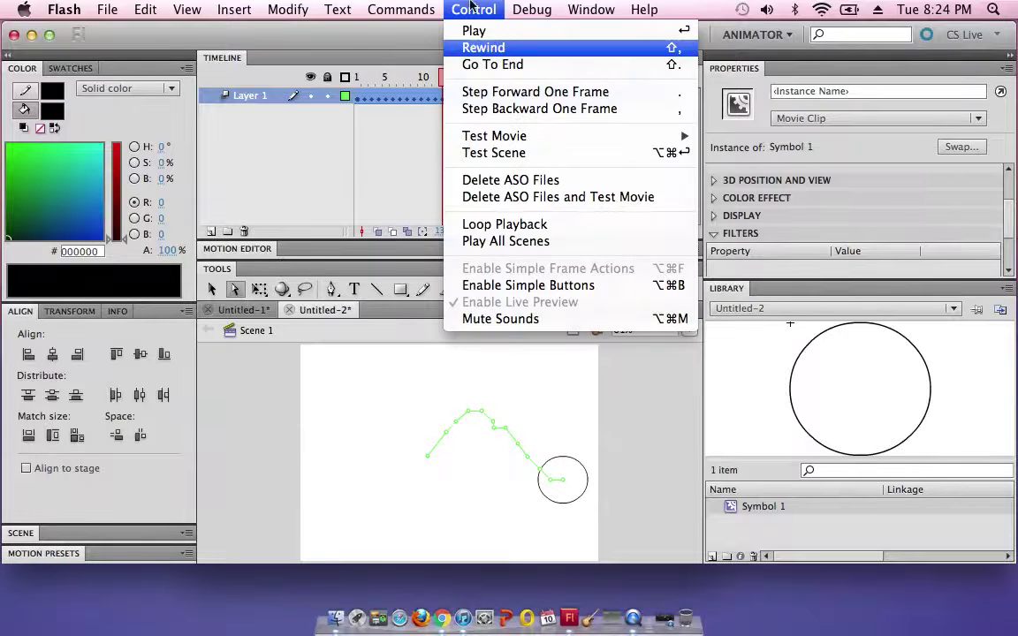
left_click(477, 48)
left_click(462, 9)
left_click(473, 30)
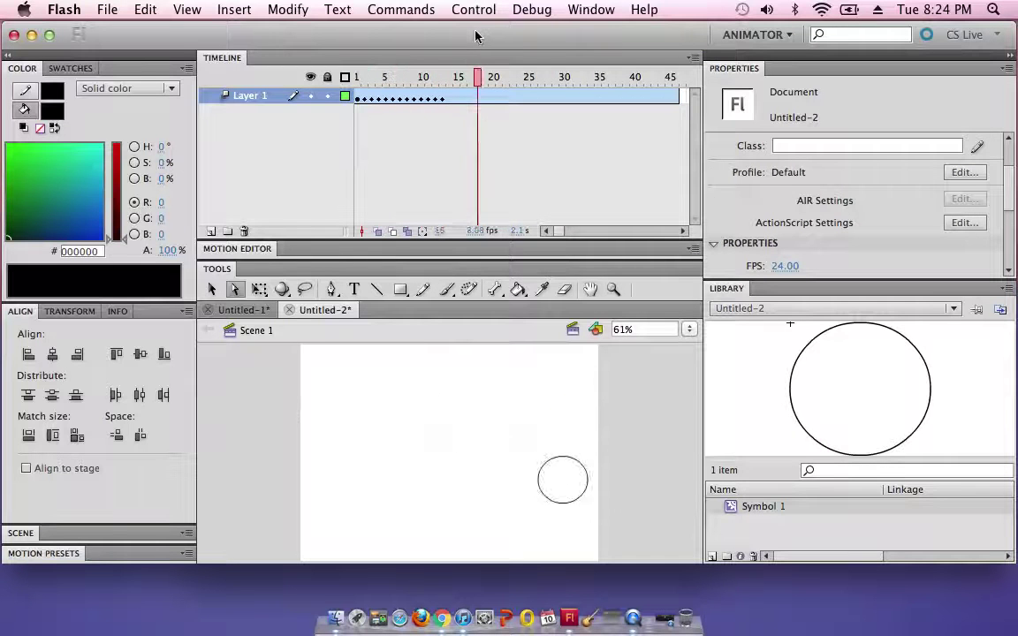
Return to the start of the timeline and replay the circle's movement along its path
left_click(466, 7)
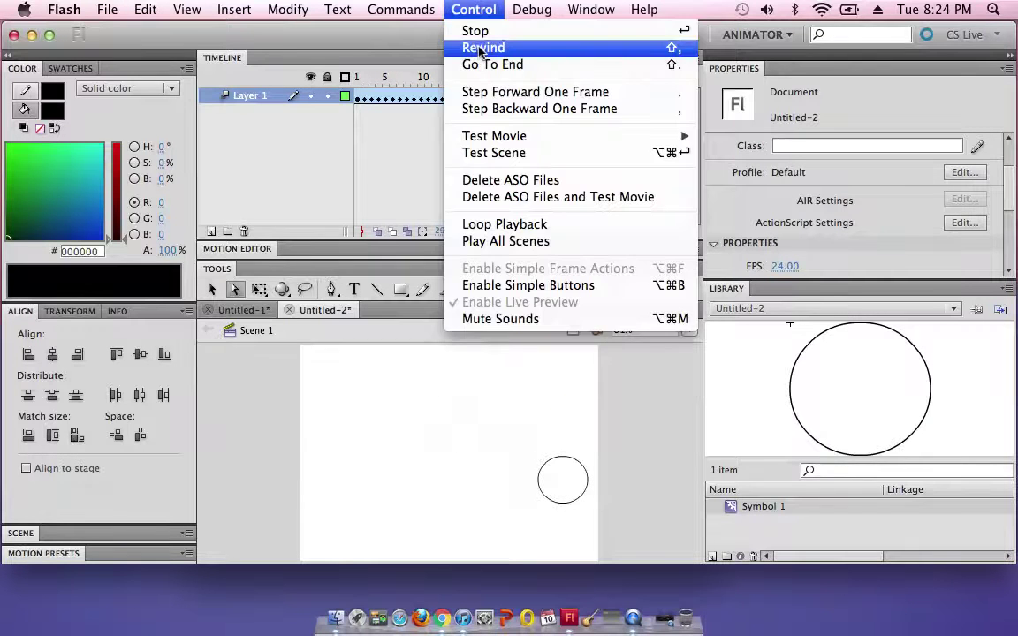
left_click(479, 48)
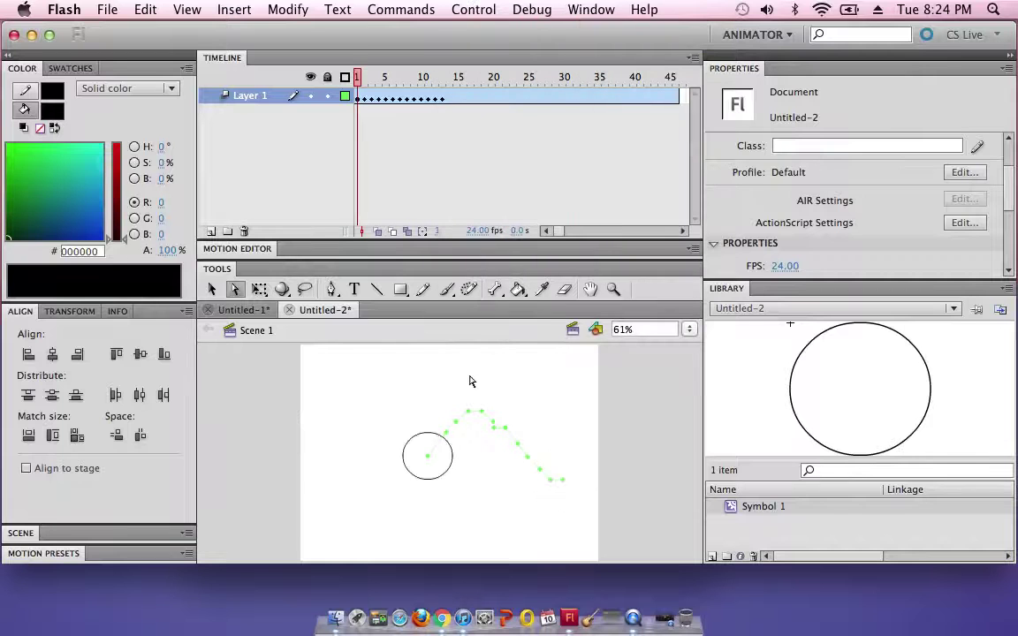
left_click(475, 11)
left_click(389, 160)
left_click(462, 10)
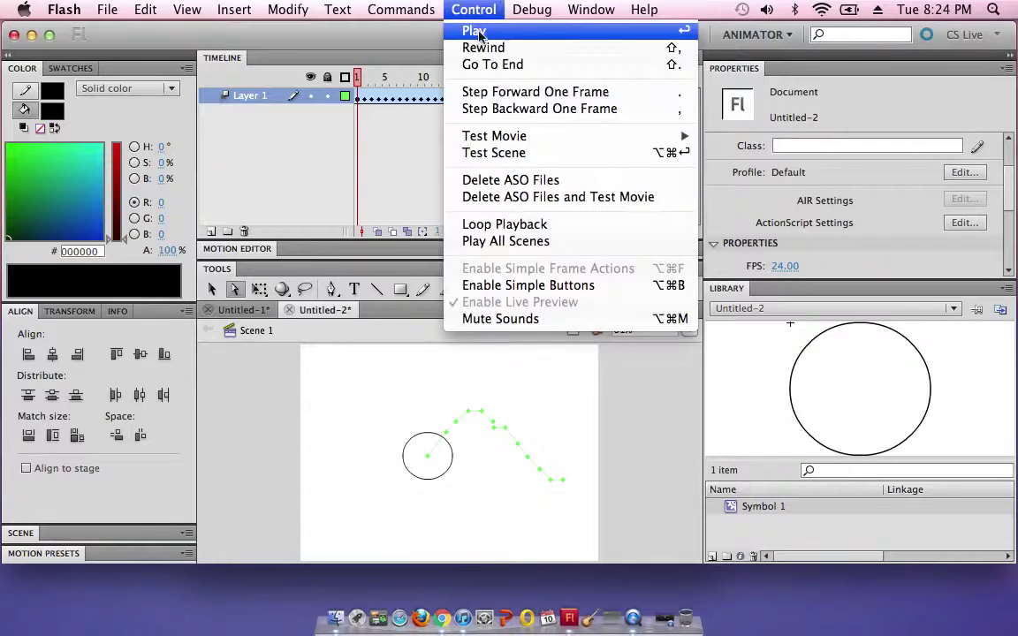
left_click(475, 32)
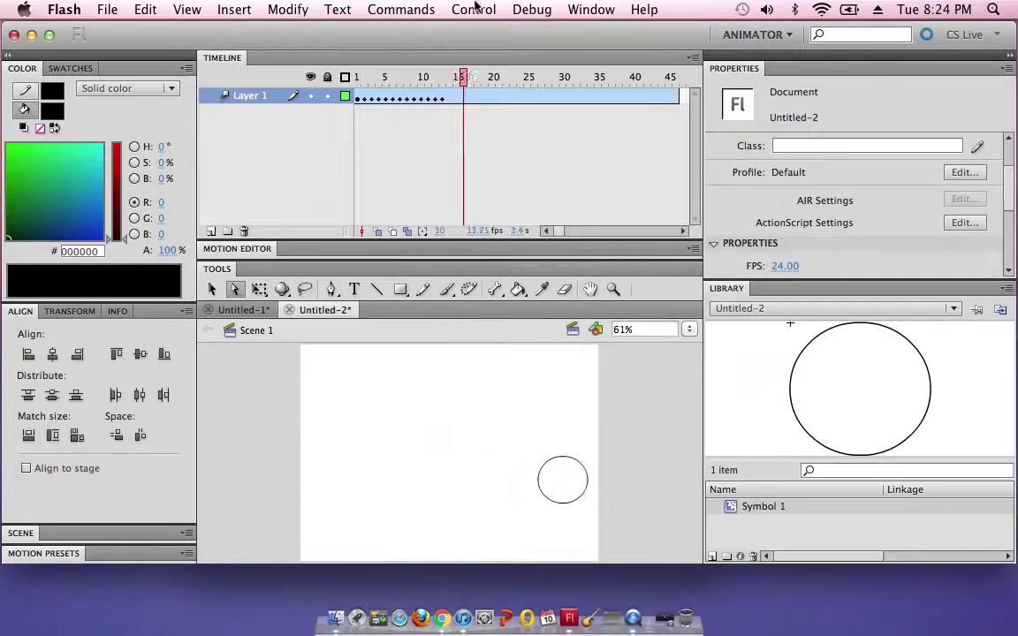
Rewind the circle animation to frame 1
left_click(471, 10)
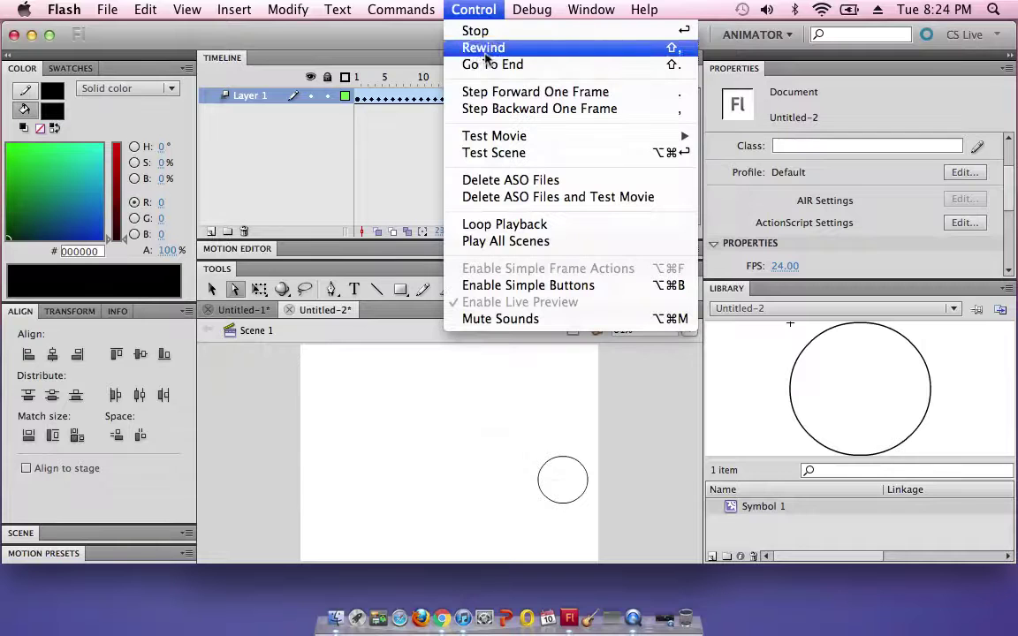
left_click(485, 53)
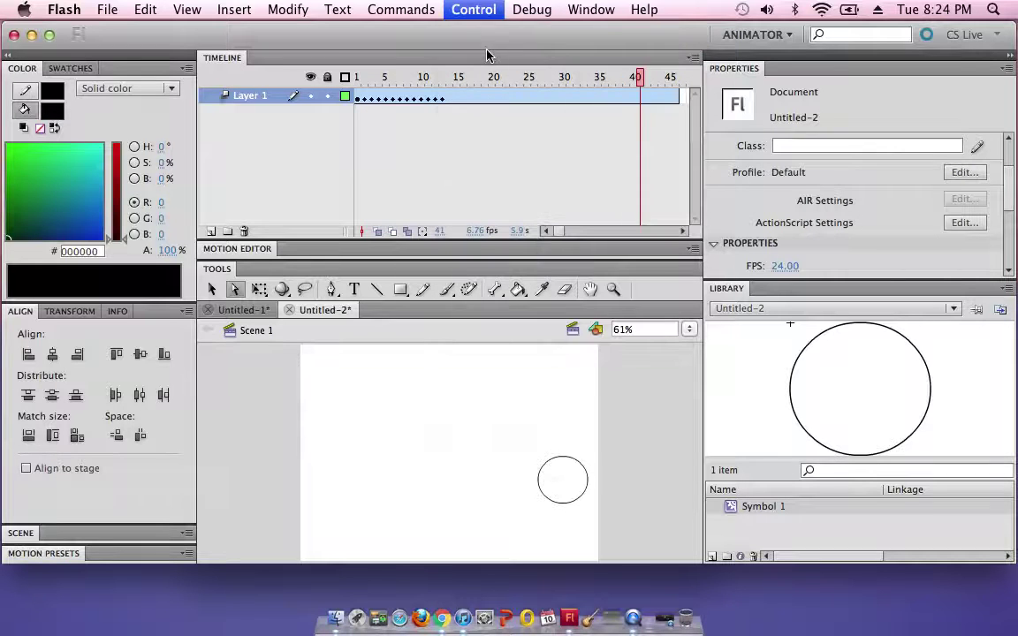
left_click(478, 13)
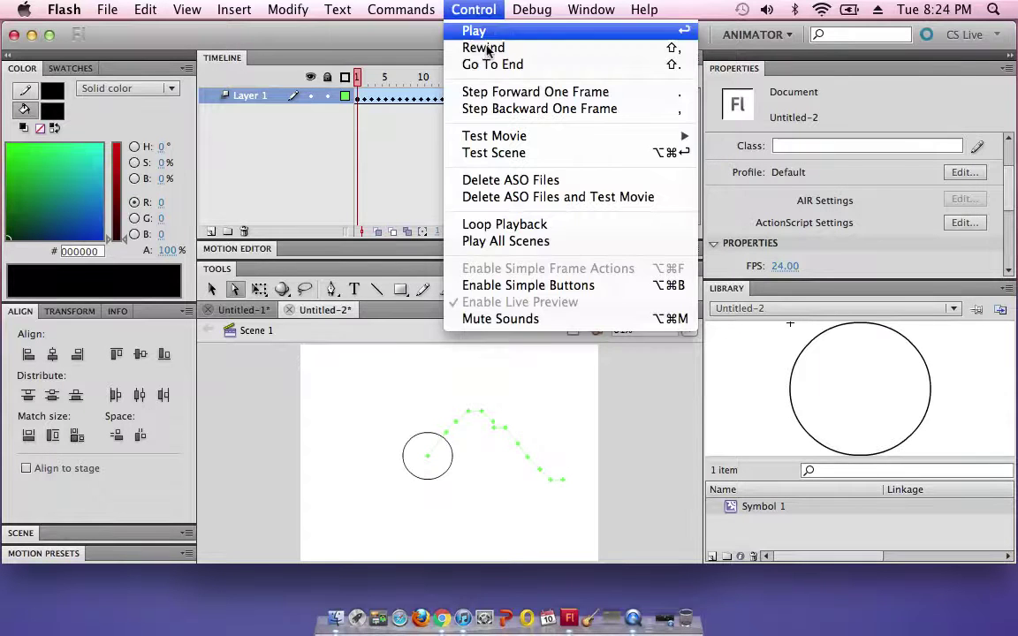
left_click(405, 210)
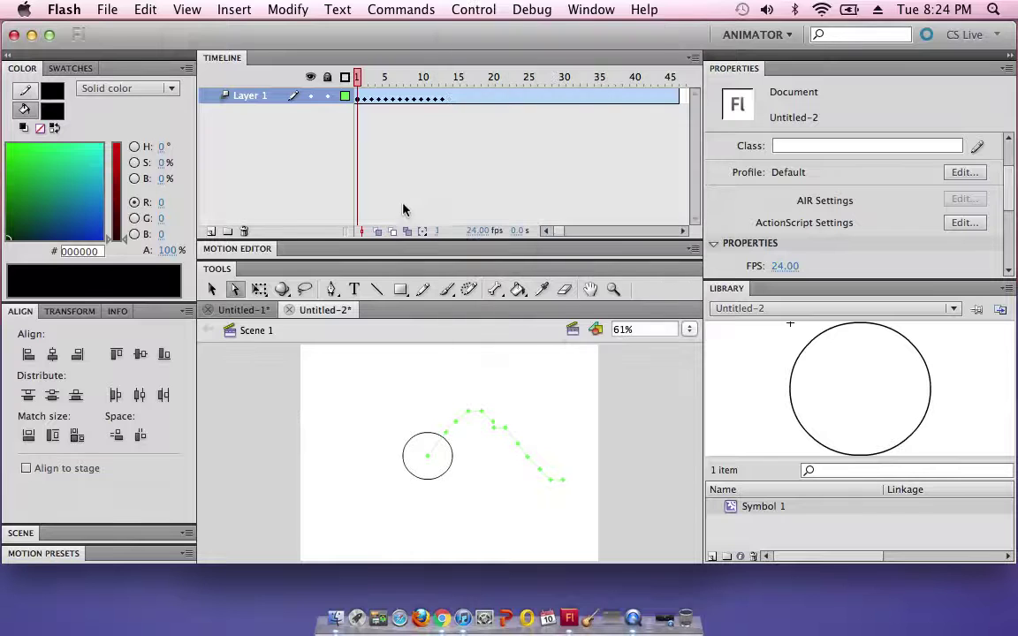
left_click(634, 619)
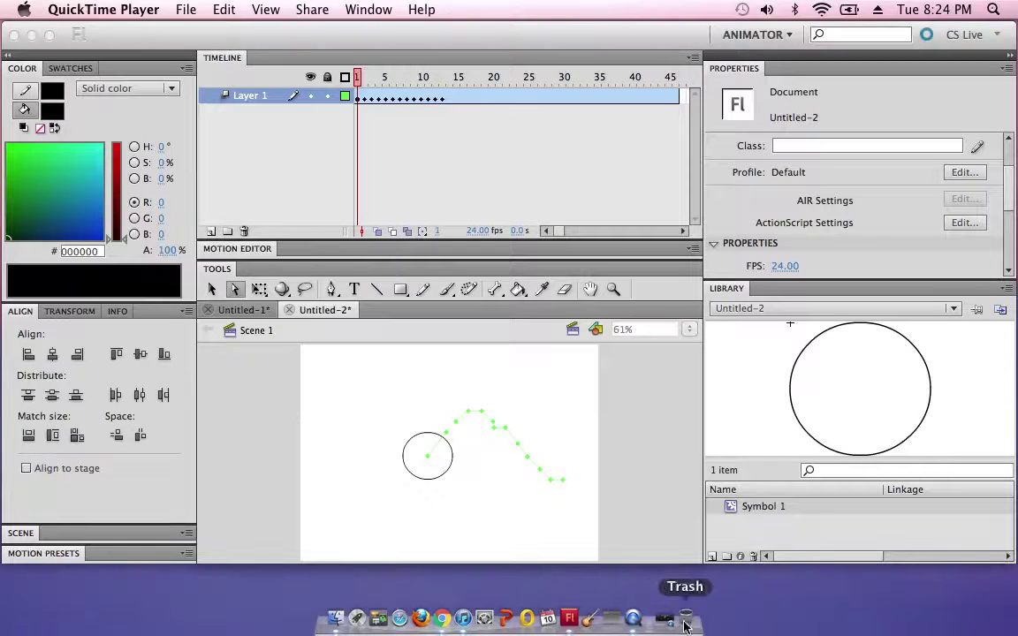
left_click(664, 622)
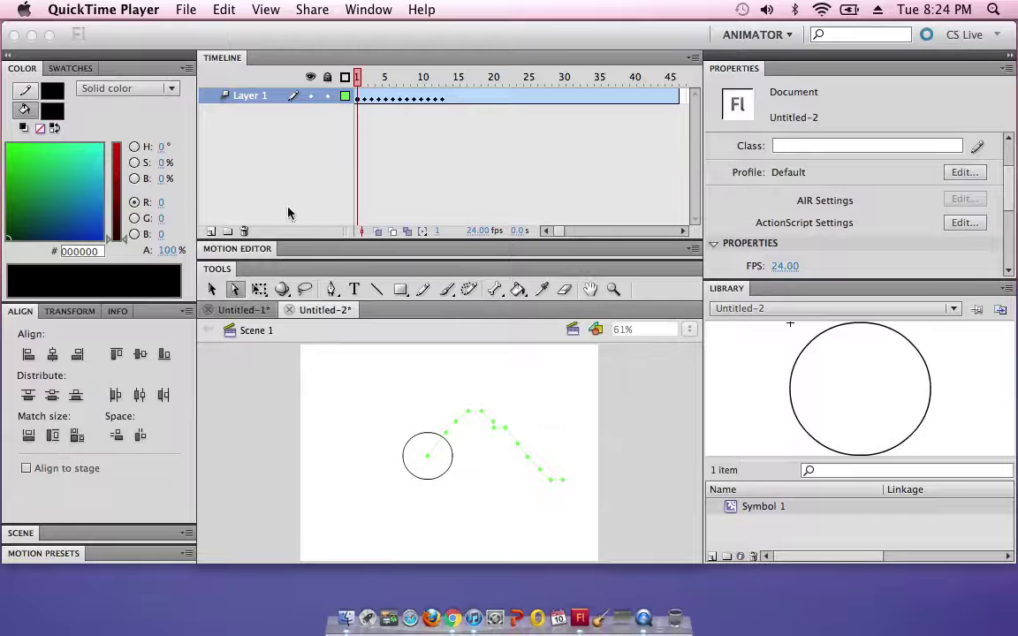